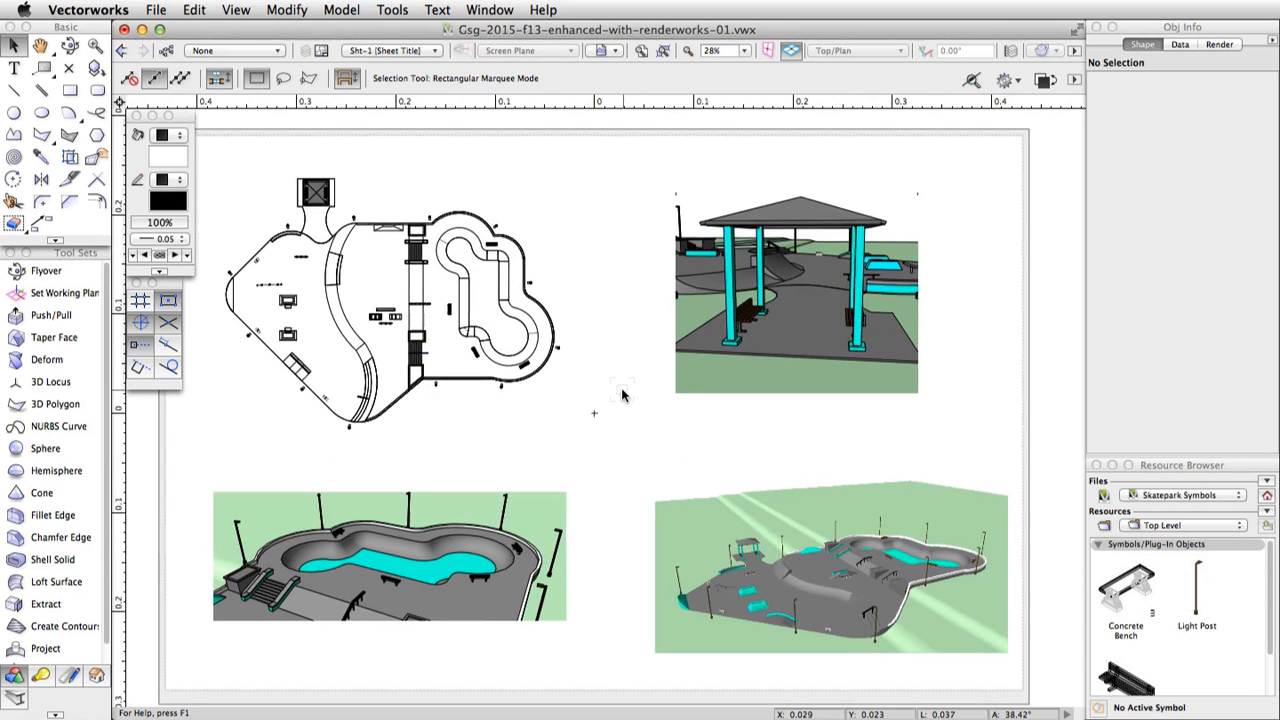
# Switch from the sheet layer to Design Layer-1 and display the skatepark in the Left Isometric view.
pyautogui.click(395, 50)
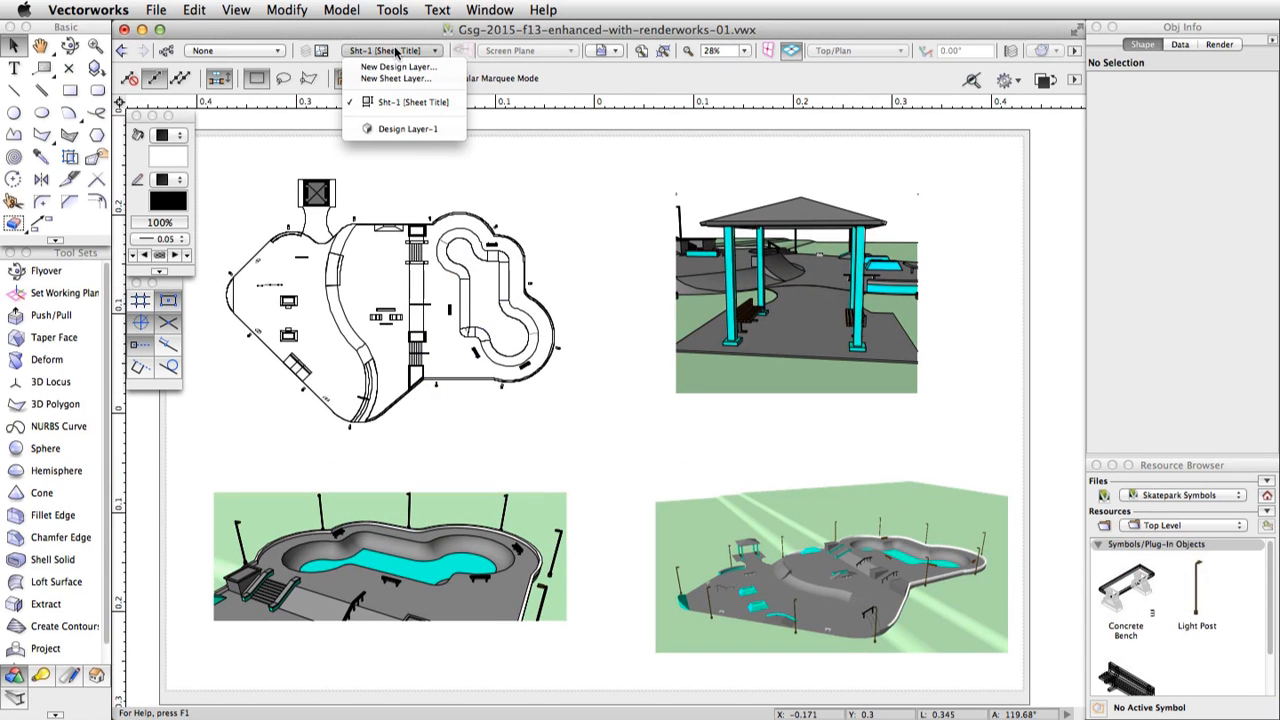
pyautogui.click(410, 129)
pyautogui.click(858, 50)
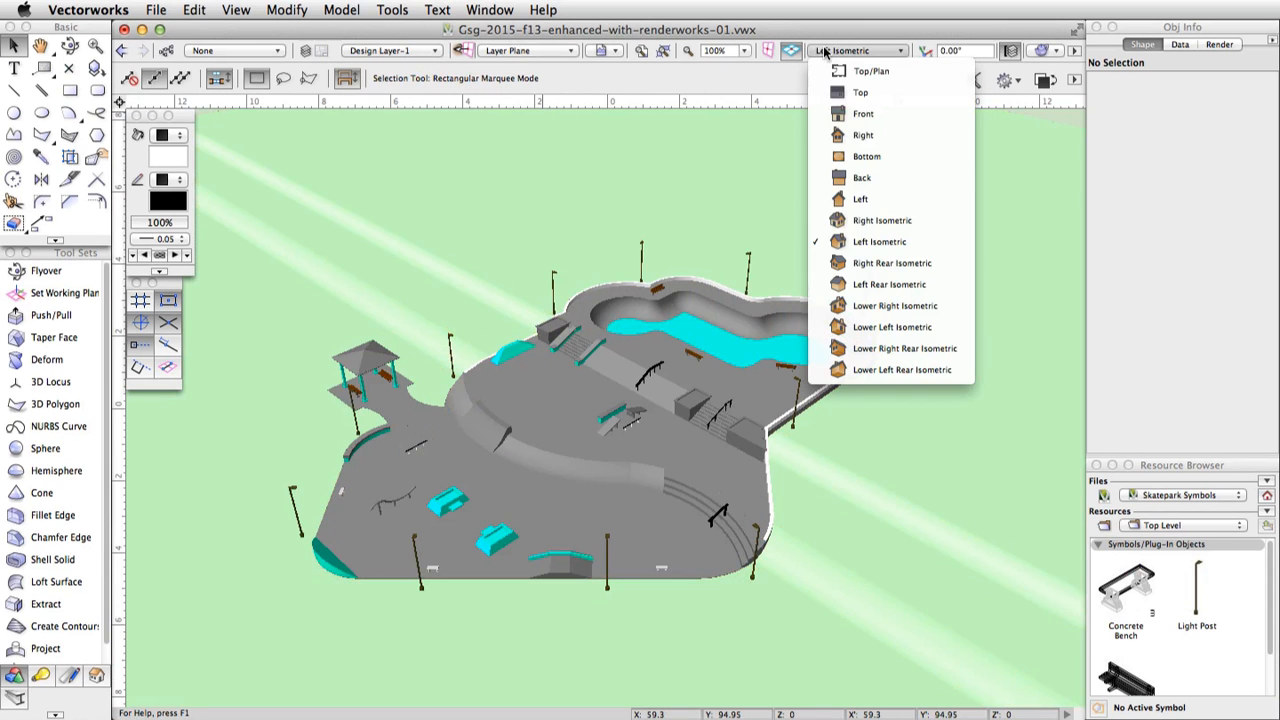
pyautogui.click(871, 241)
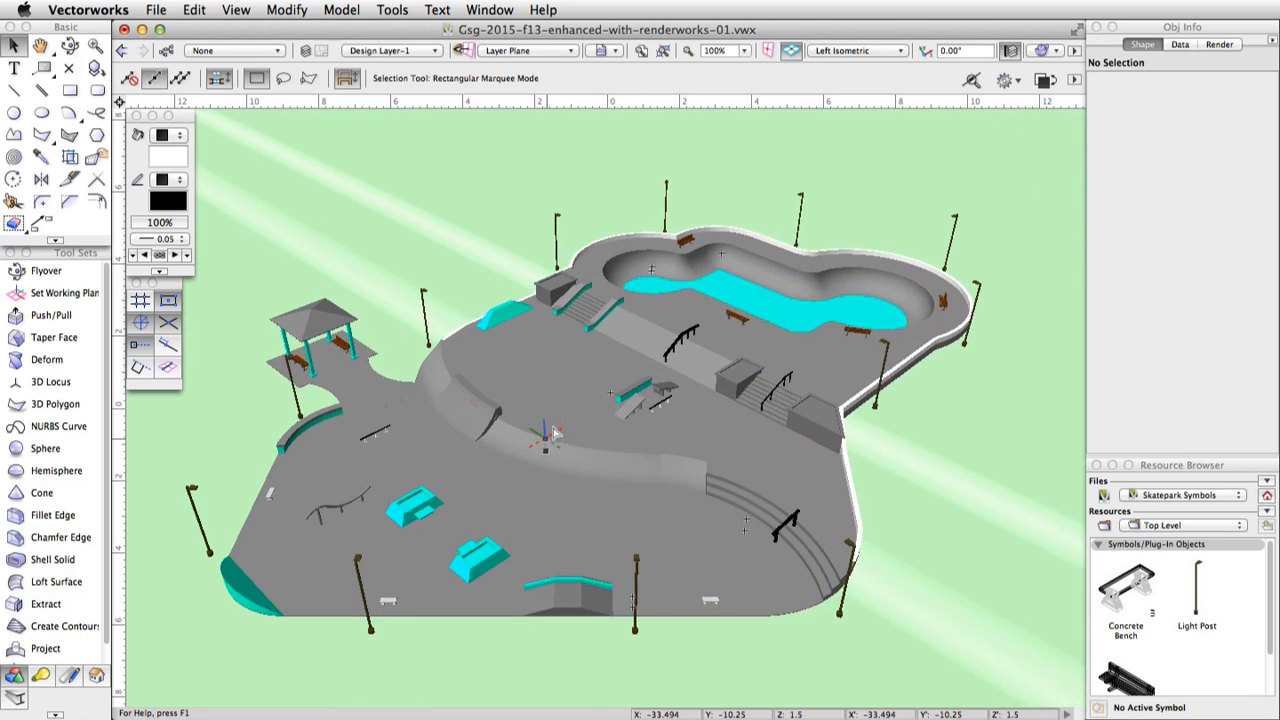
# Load Textures_Exterior Finishes.vwx from the Libraries' Textures folder as the resource file to browse.
pyautogui.click(1148, 496)
pyautogui.click(1147, 456)
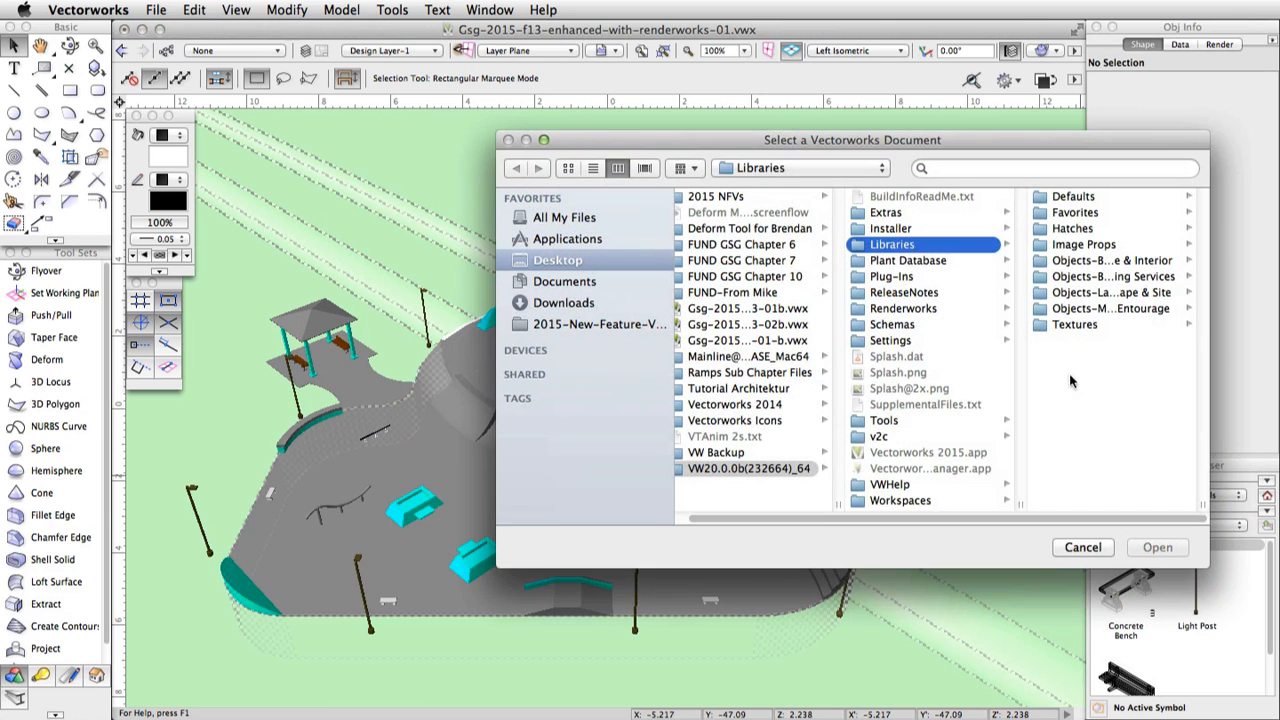
pyautogui.click(1076, 324)
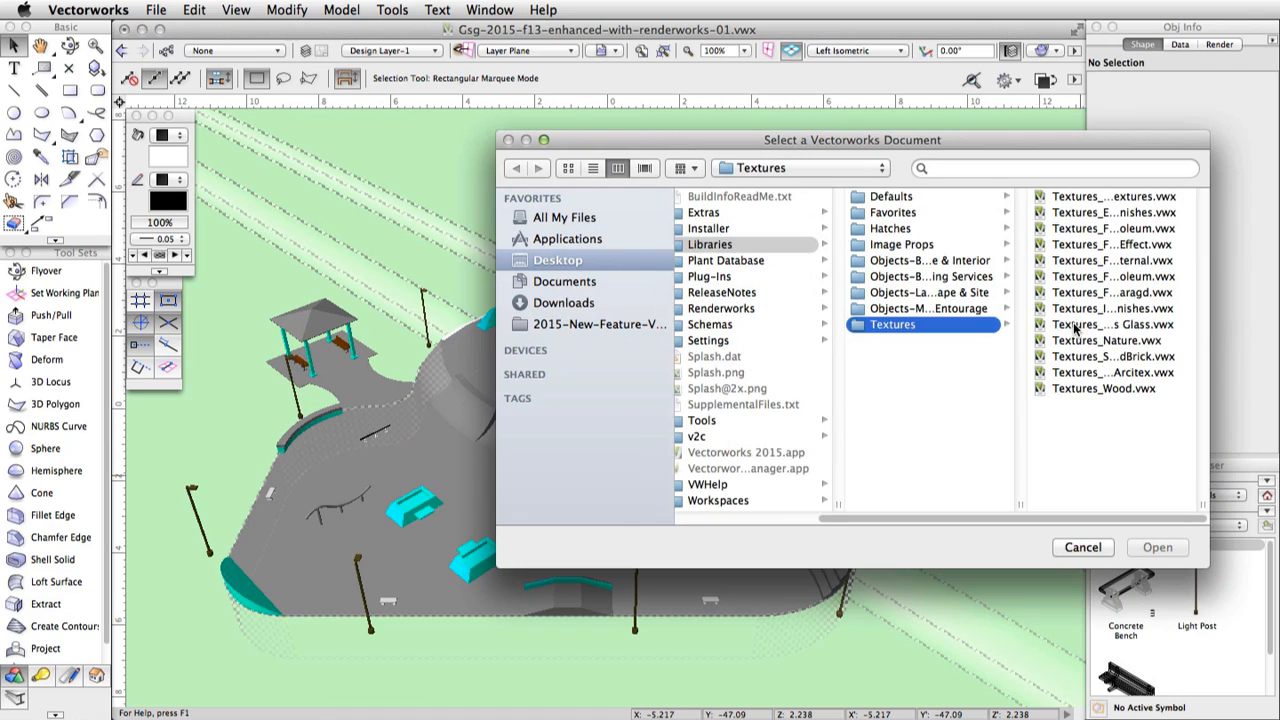
pyautogui.click(1088, 212)
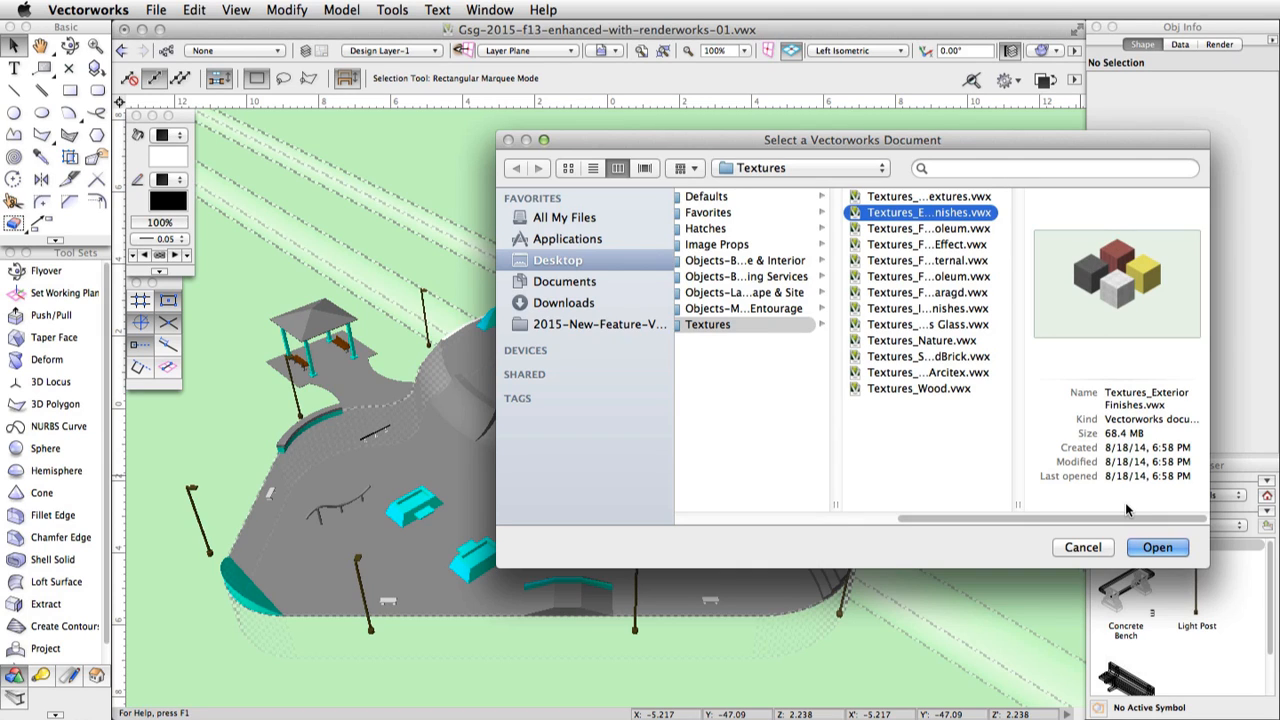
pyautogui.click(1156, 547)
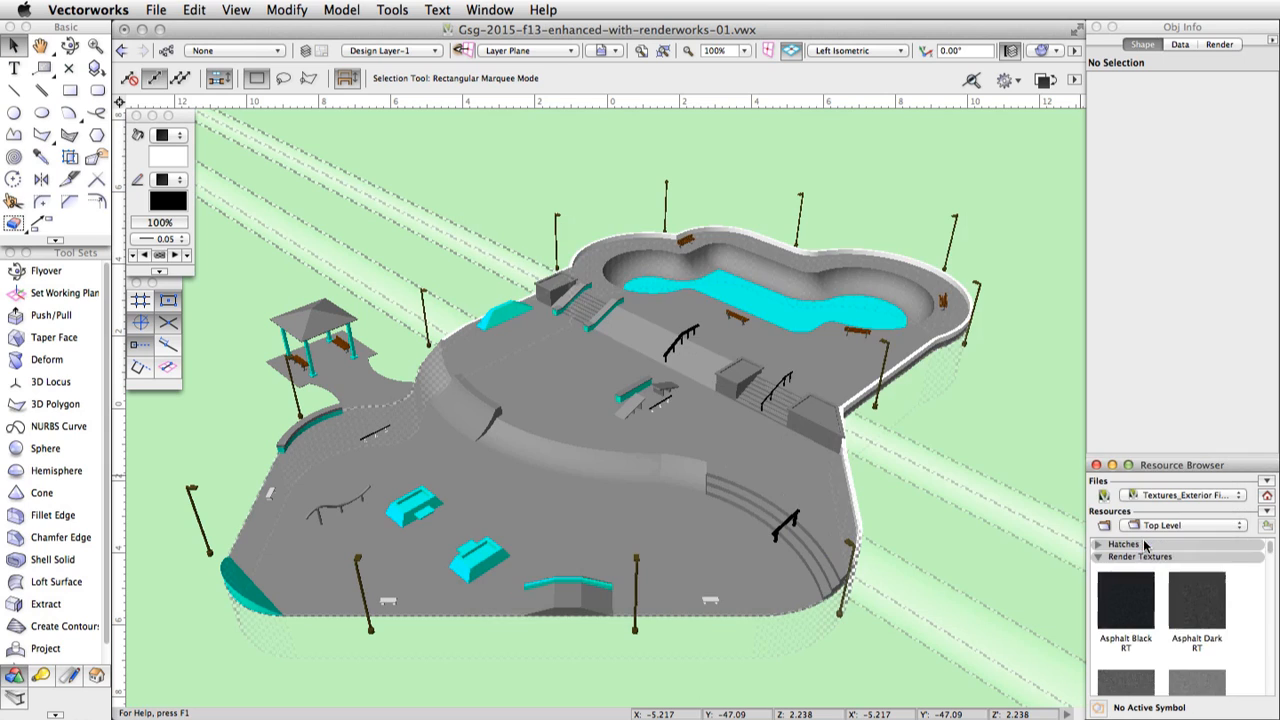
# Import the Concrete Stained Smooth Clear <Surf Hatch> RT texture into the skatepark file.
pyautogui.scroll(-6, 1150, 625)
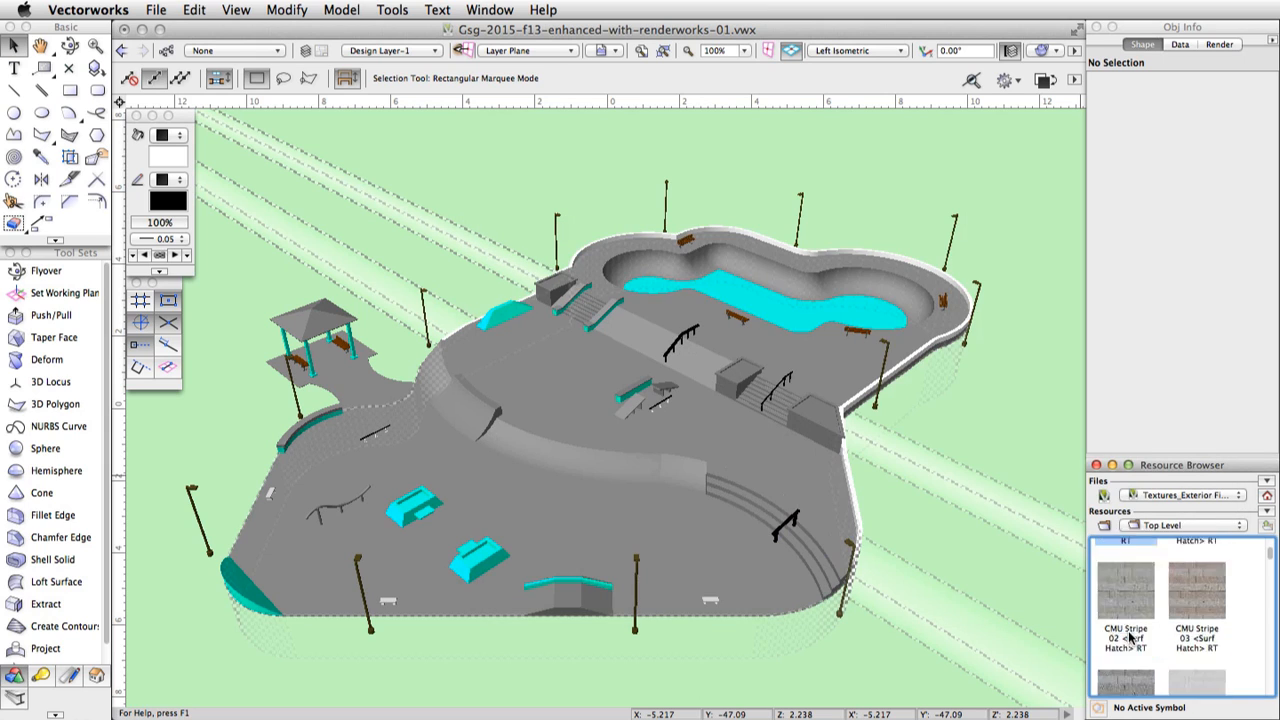
pyautogui.scroll(-6, 1134, 641)
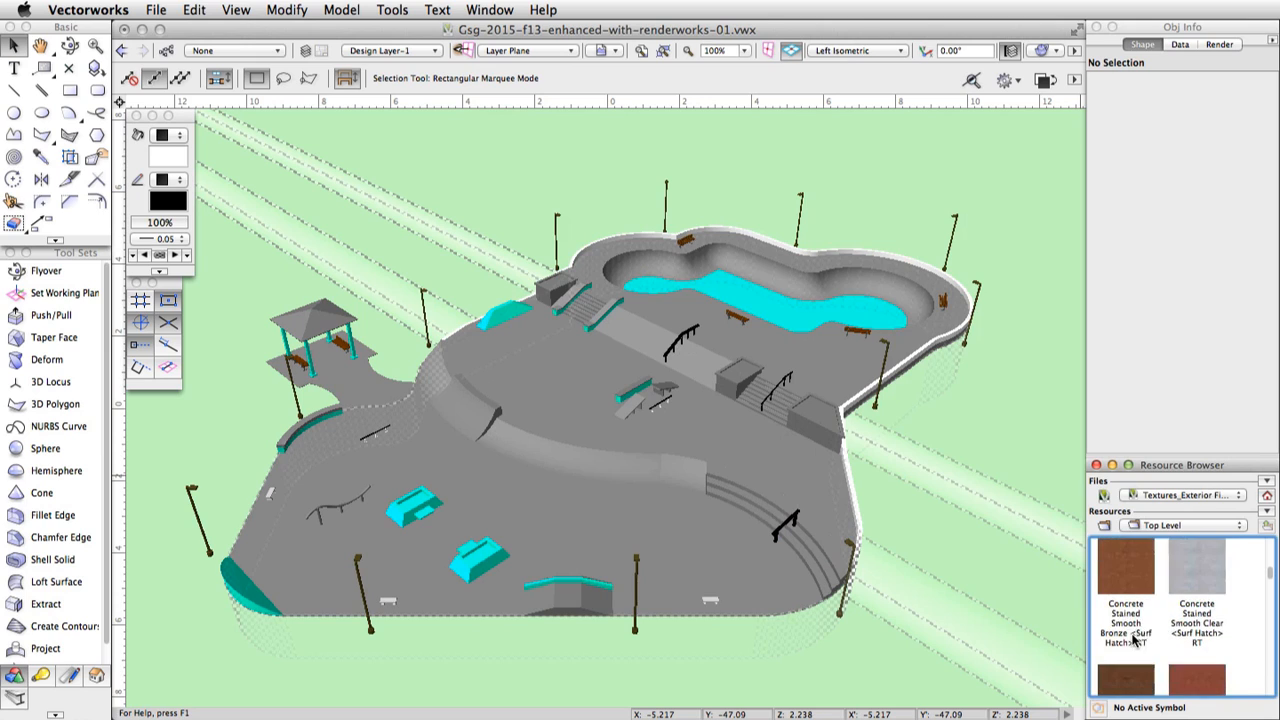
pyautogui.rightClick(1193, 573)
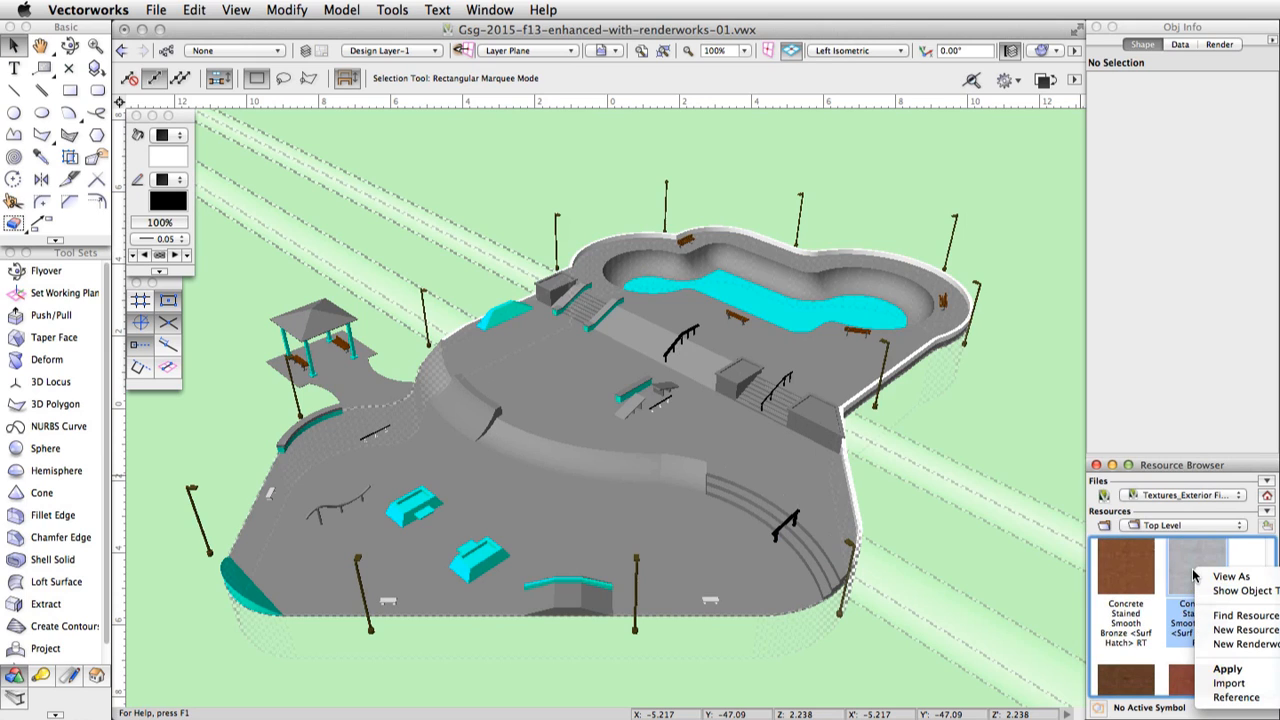
pyautogui.click(1226, 684)
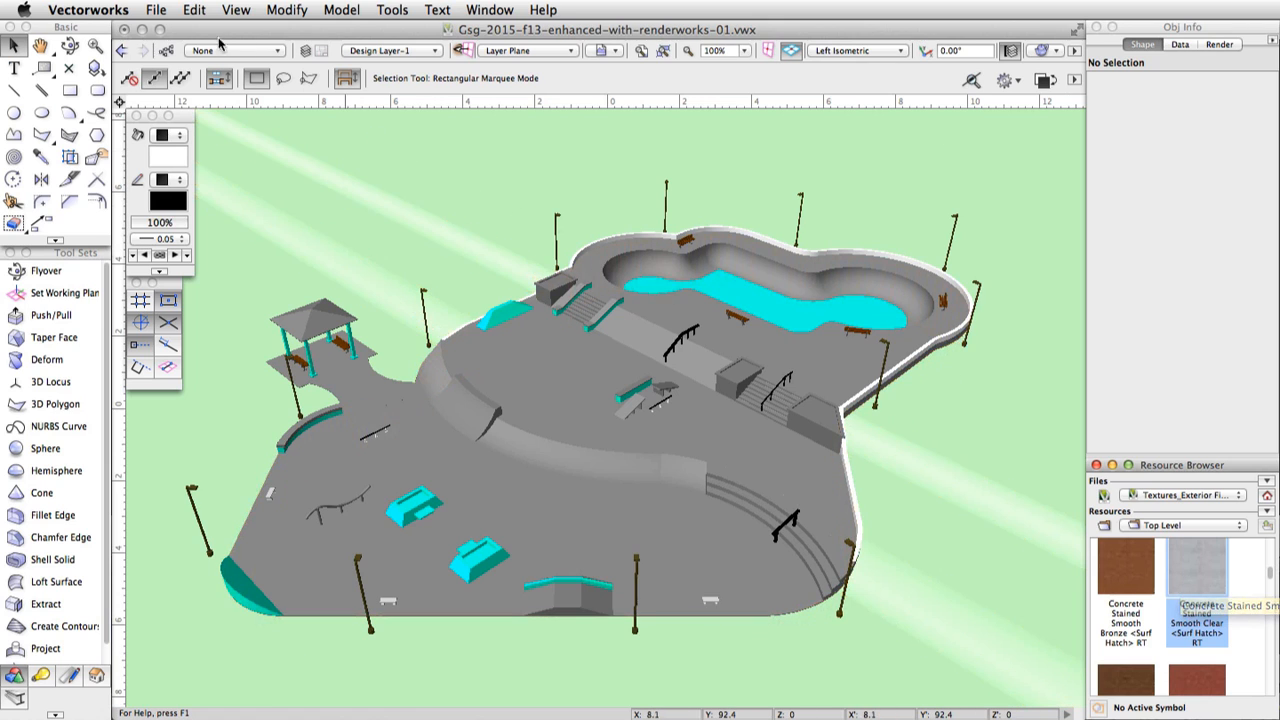
# Edit the Concrete Base class so that its Other objects use the Concrete Stained Smooth Clear texture.
pyautogui.click(167, 50)
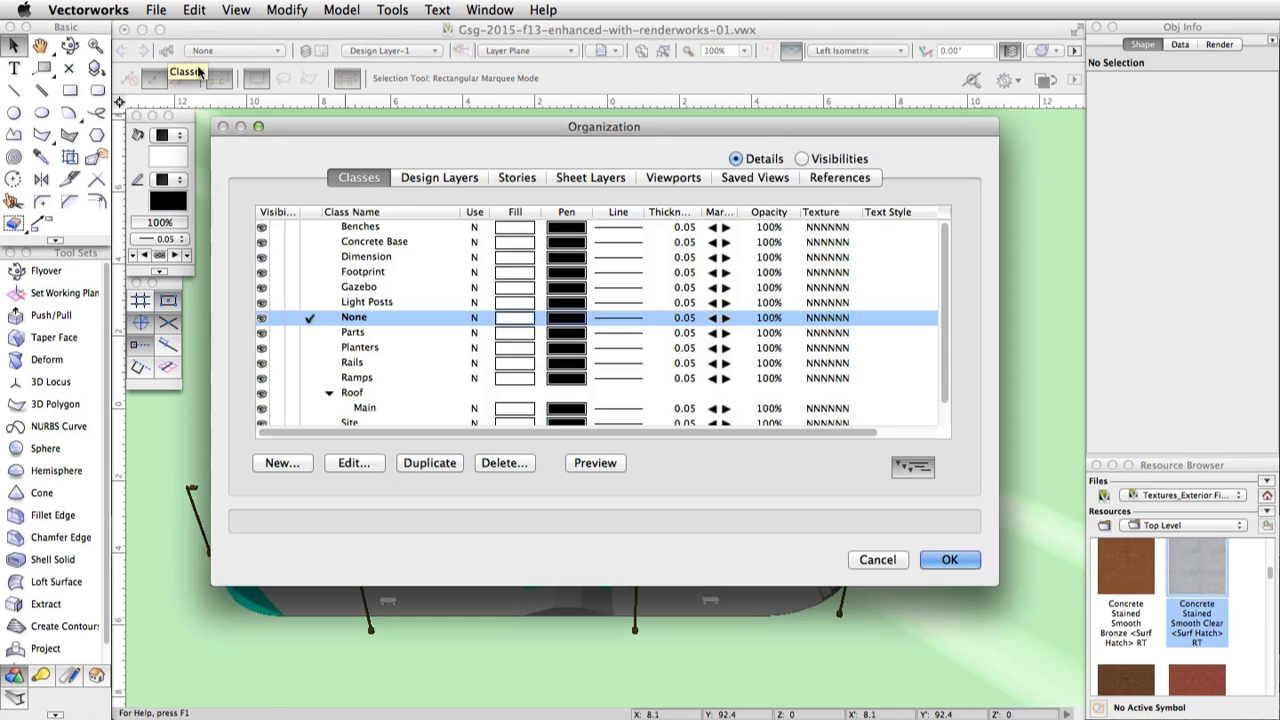
pyautogui.click(354, 243)
pyautogui.click(347, 462)
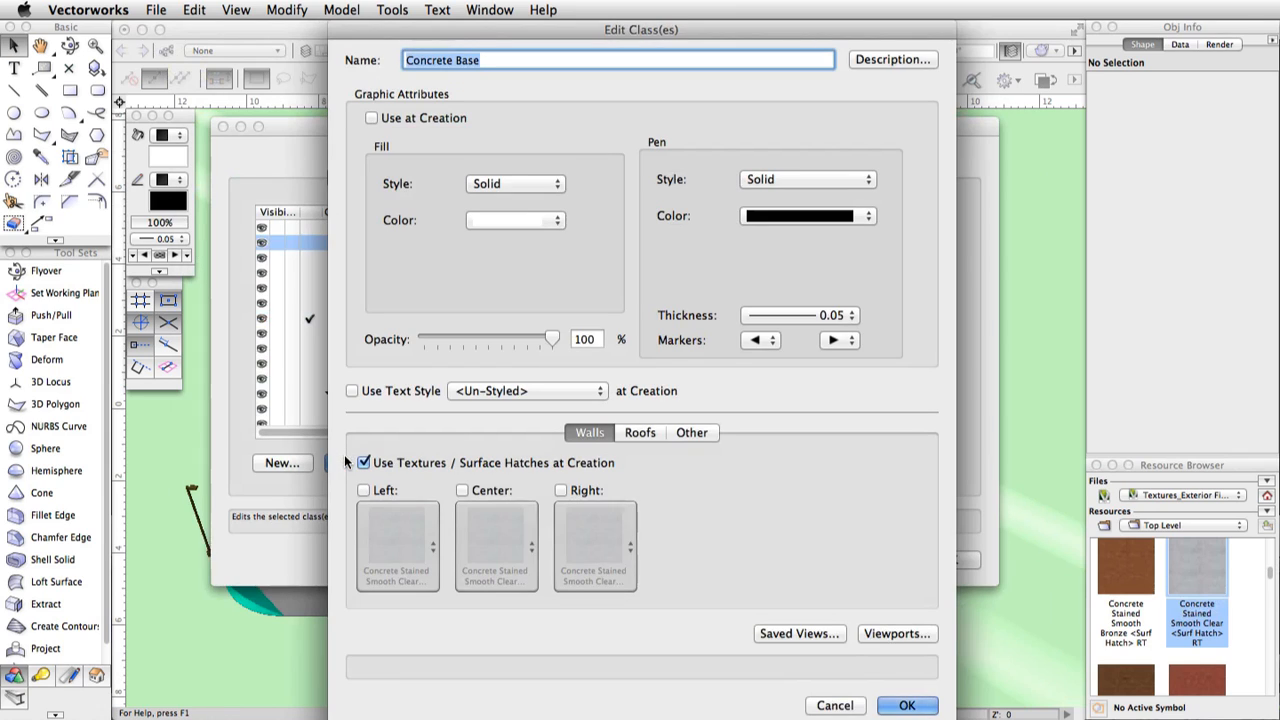
pyautogui.click(689, 432)
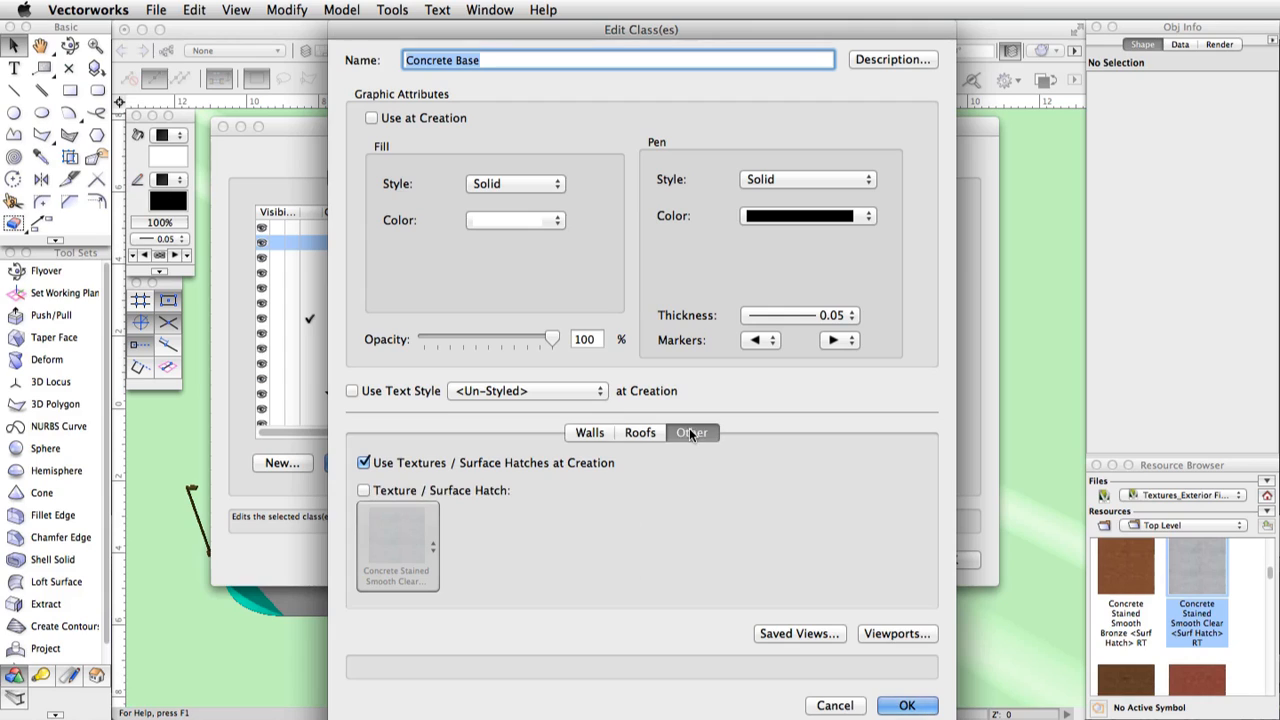
pyautogui.click(455, 491)
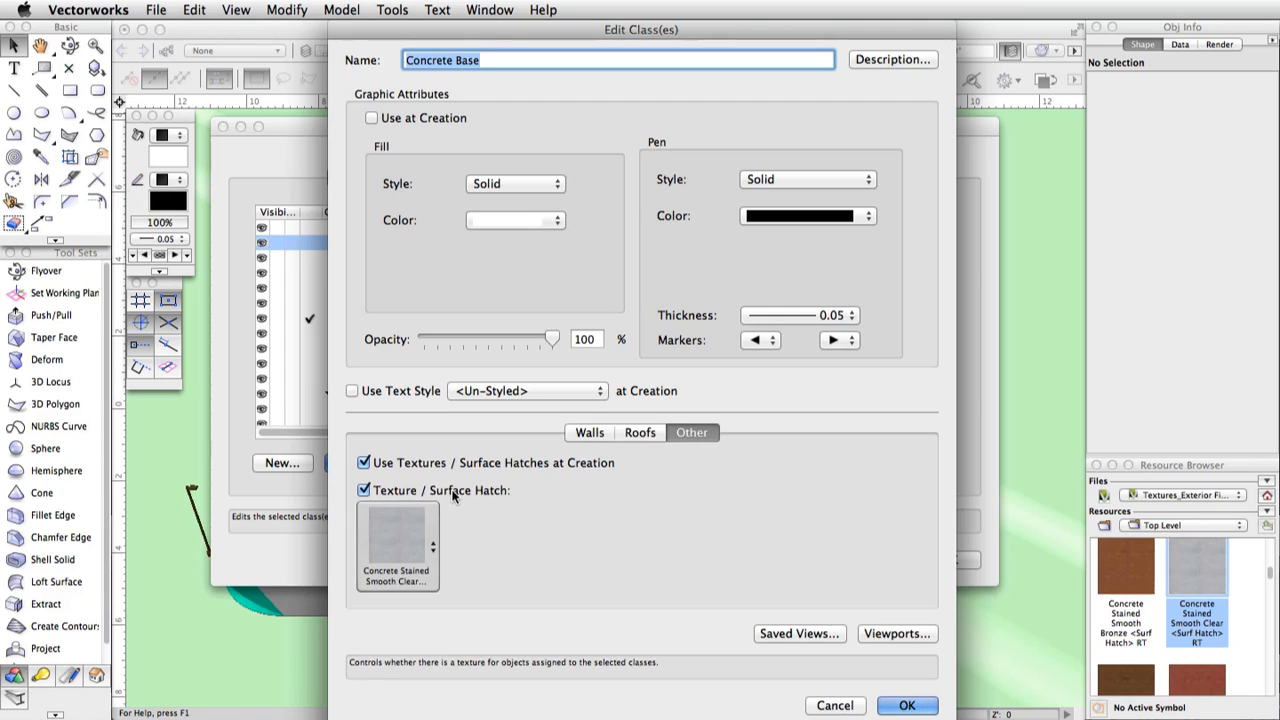
pyautogui.click(432, 549)
pyautogui.click(398, 532)
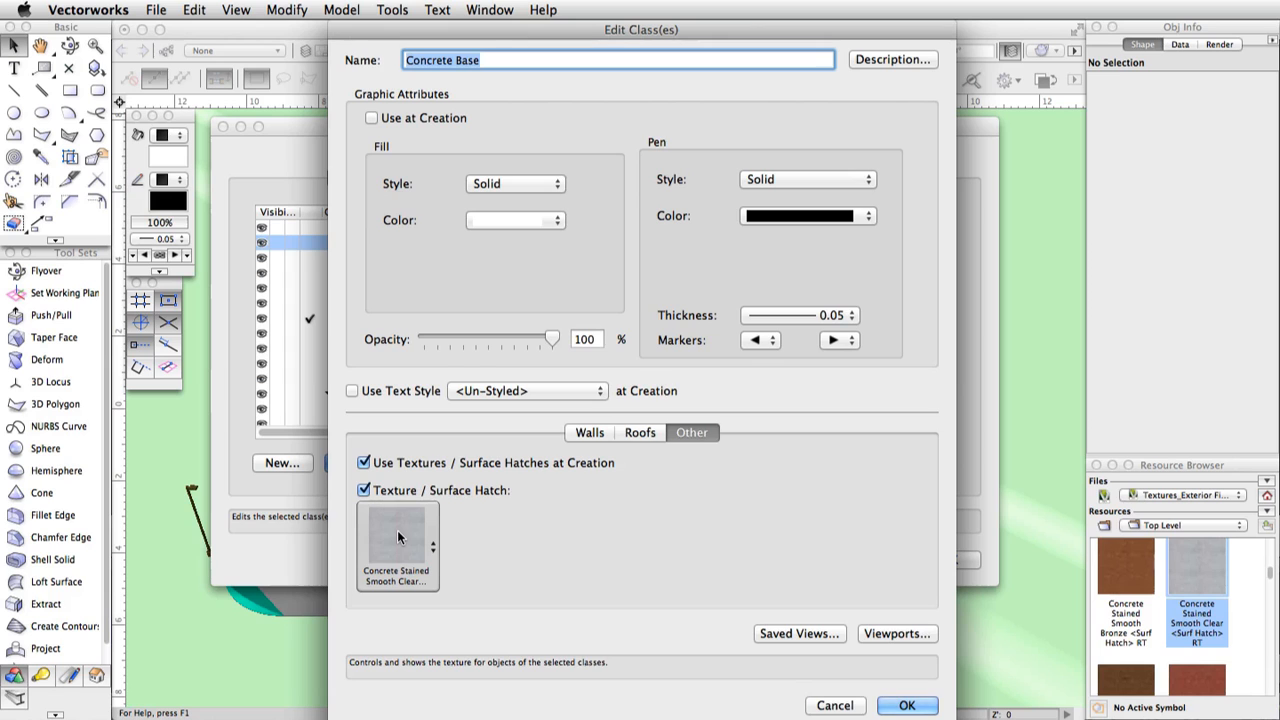
pyautogui.click(907, 704)
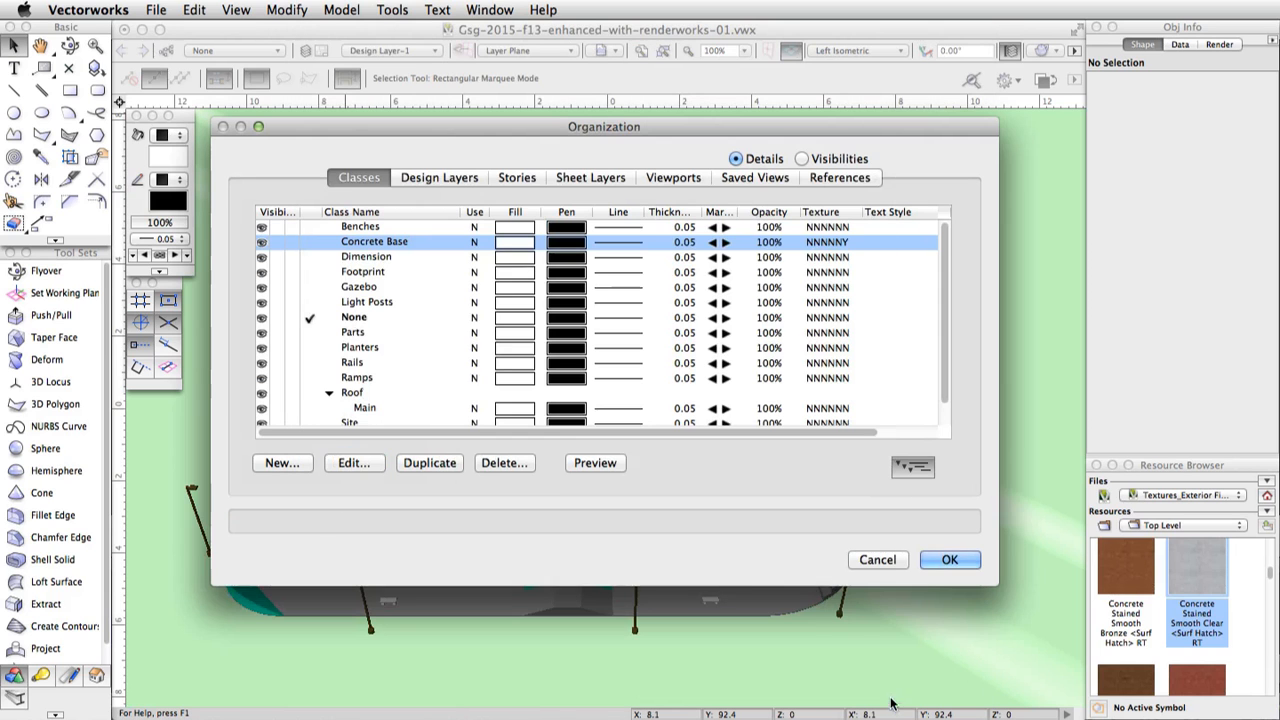
pyautogui.click(940, 562)
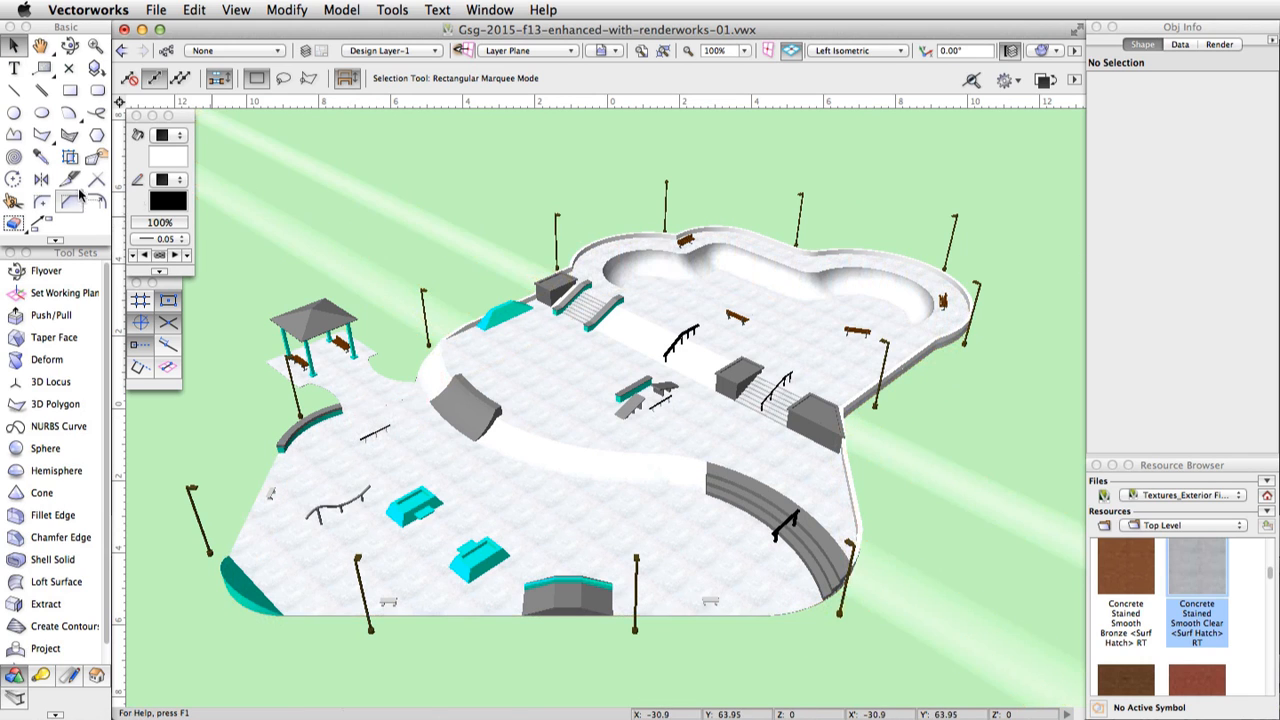
# Change the main skatepark base's texture mapping to Plane with the Attribute Mapping tool and align it to the flat top surface.
pyautogui.click(551, 487)
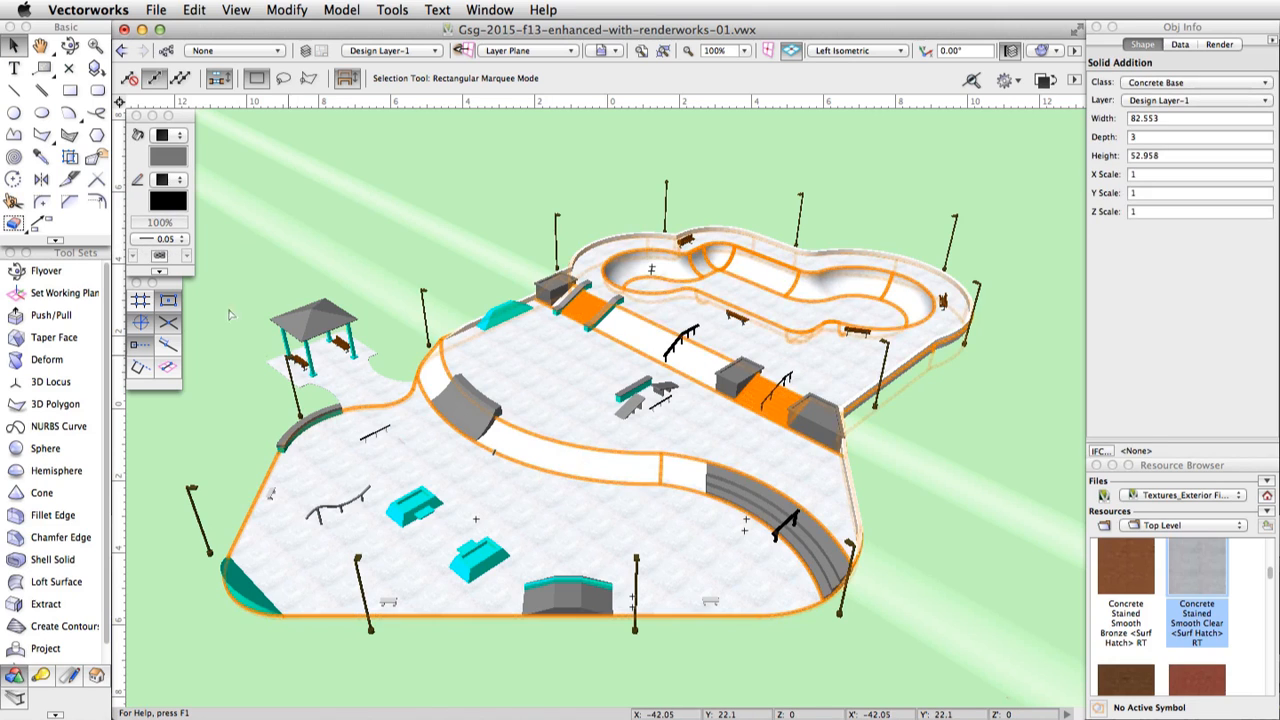
pyautogui.click(66, 157)
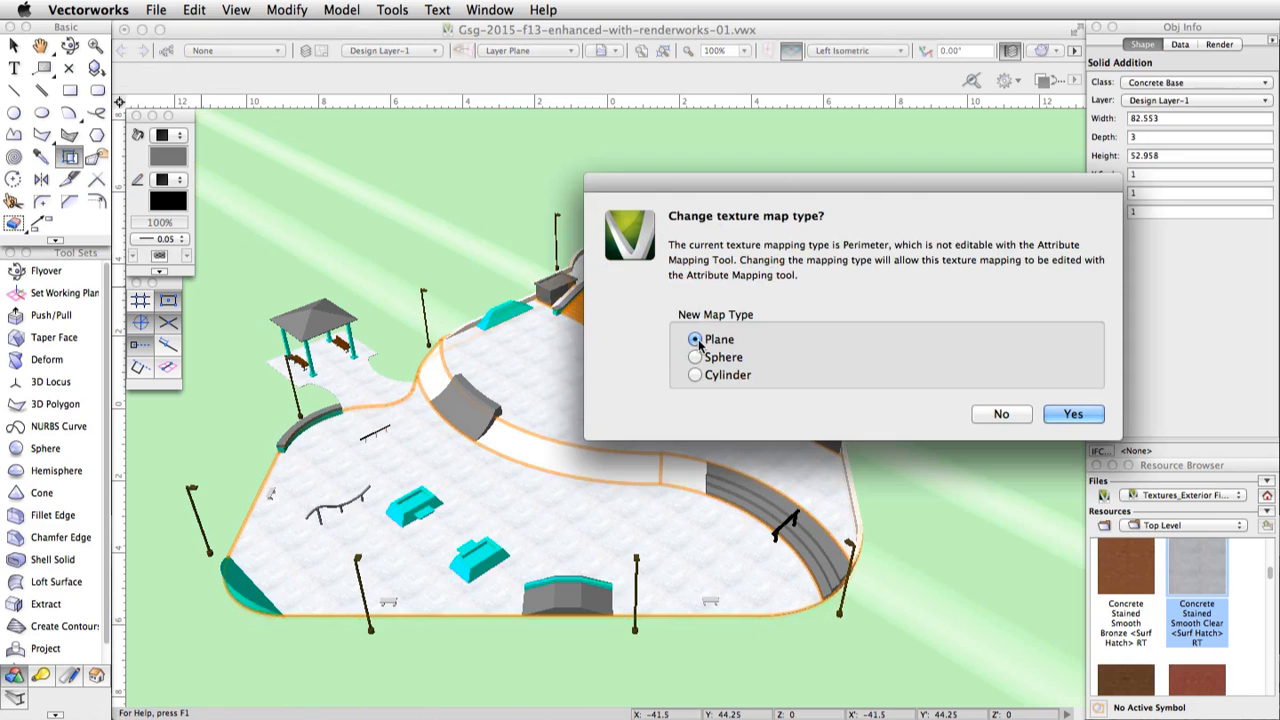
pyautogui.click(1074, 414)
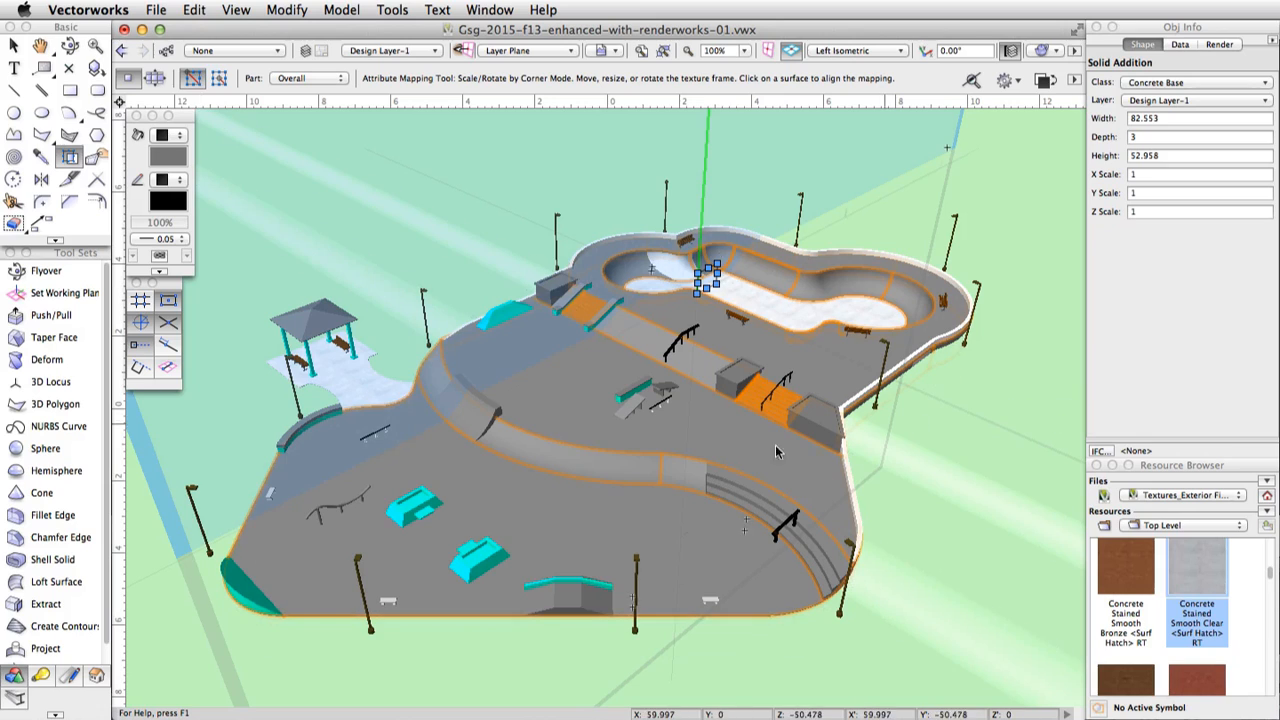
pyautogui.click(492, 478)
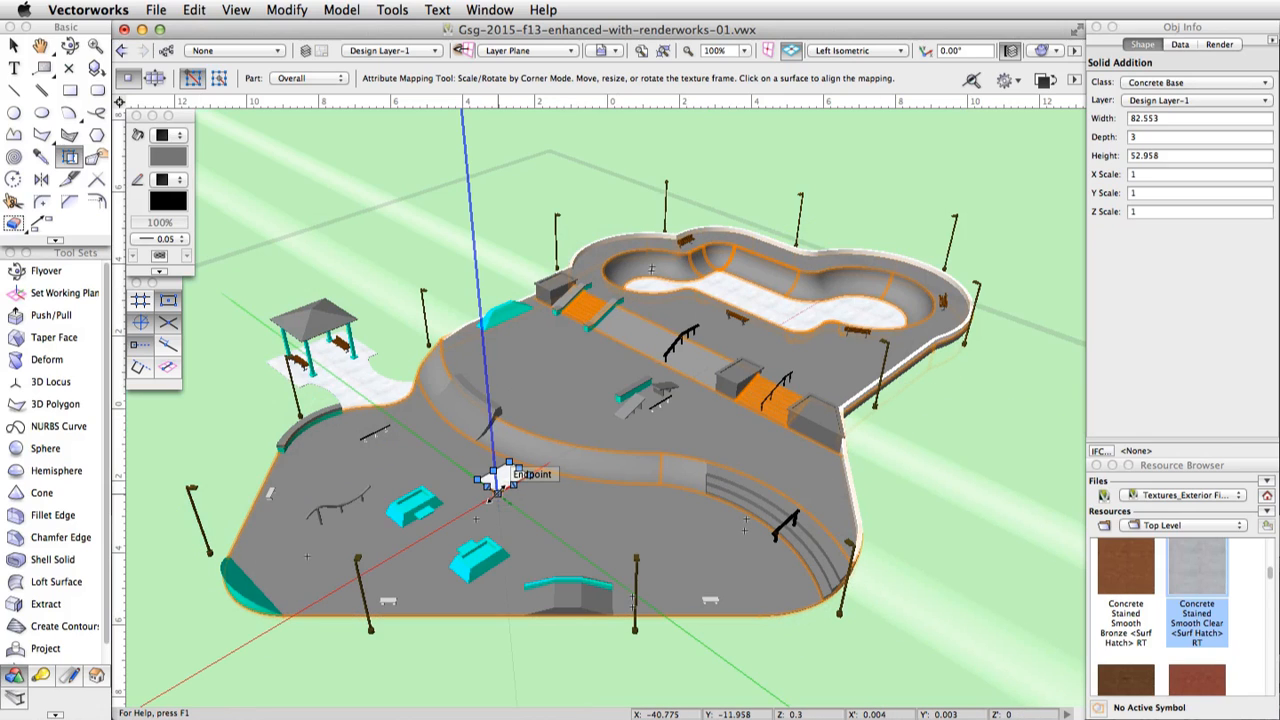
# Show the repeated texture and enlarge the main base's mapping frame to a scale of about 2.55.
pyautogui.click(152, 78)
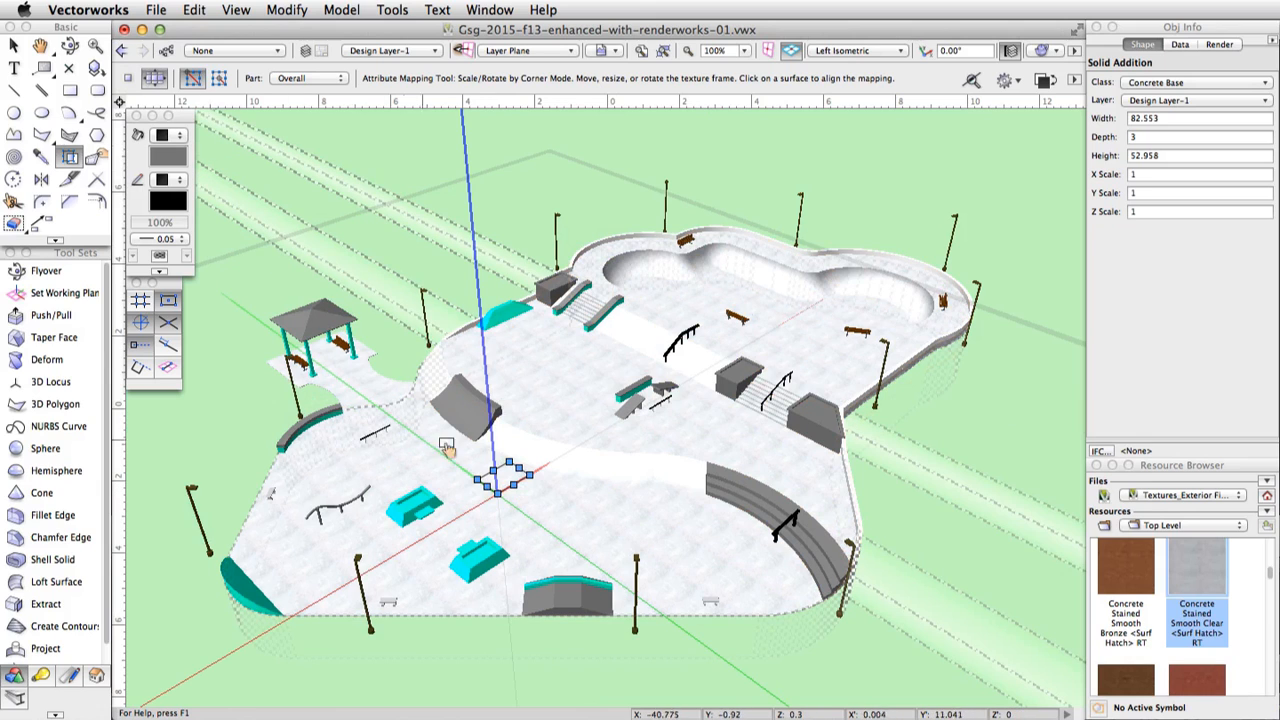
pyautogui.click(497, 493)
pyautogui.moveTo(497, 493); pyautogui.dragTo(483, 560)
pyautogui.press('x')
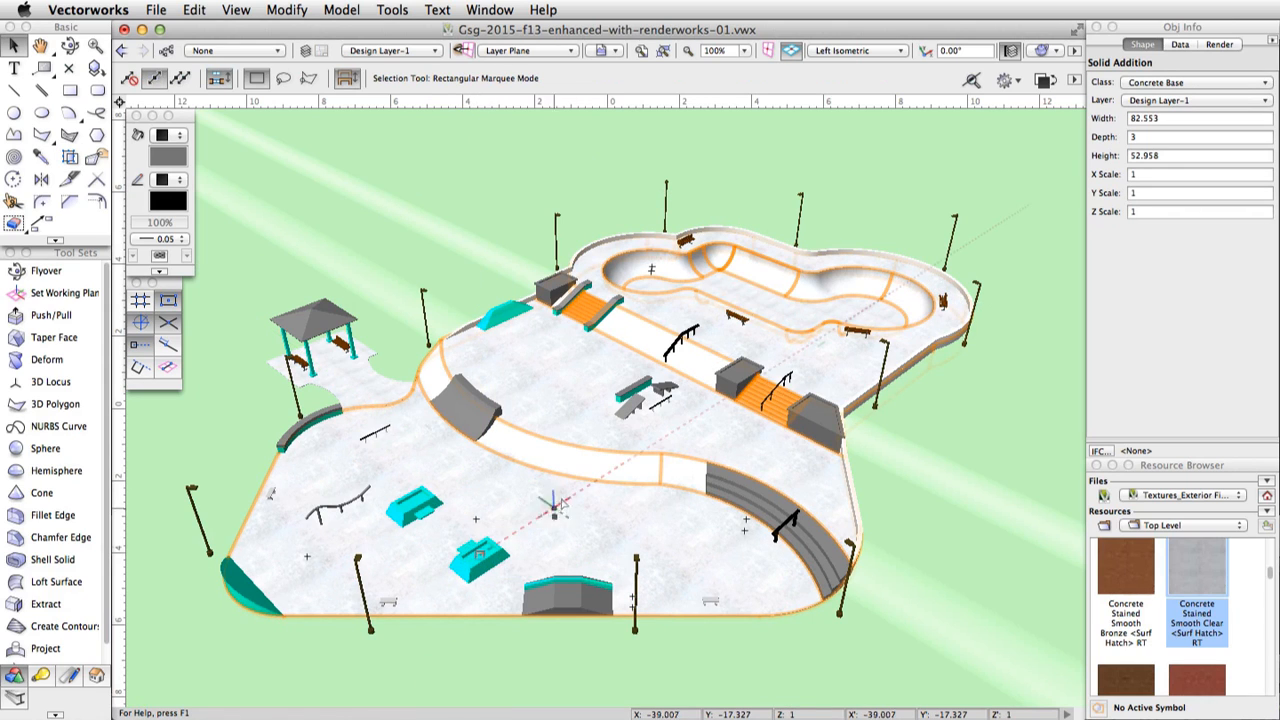
# Enable Use World Z For Origin in the main base's texture mapping settings.
pyautogui.click(1217, 44)
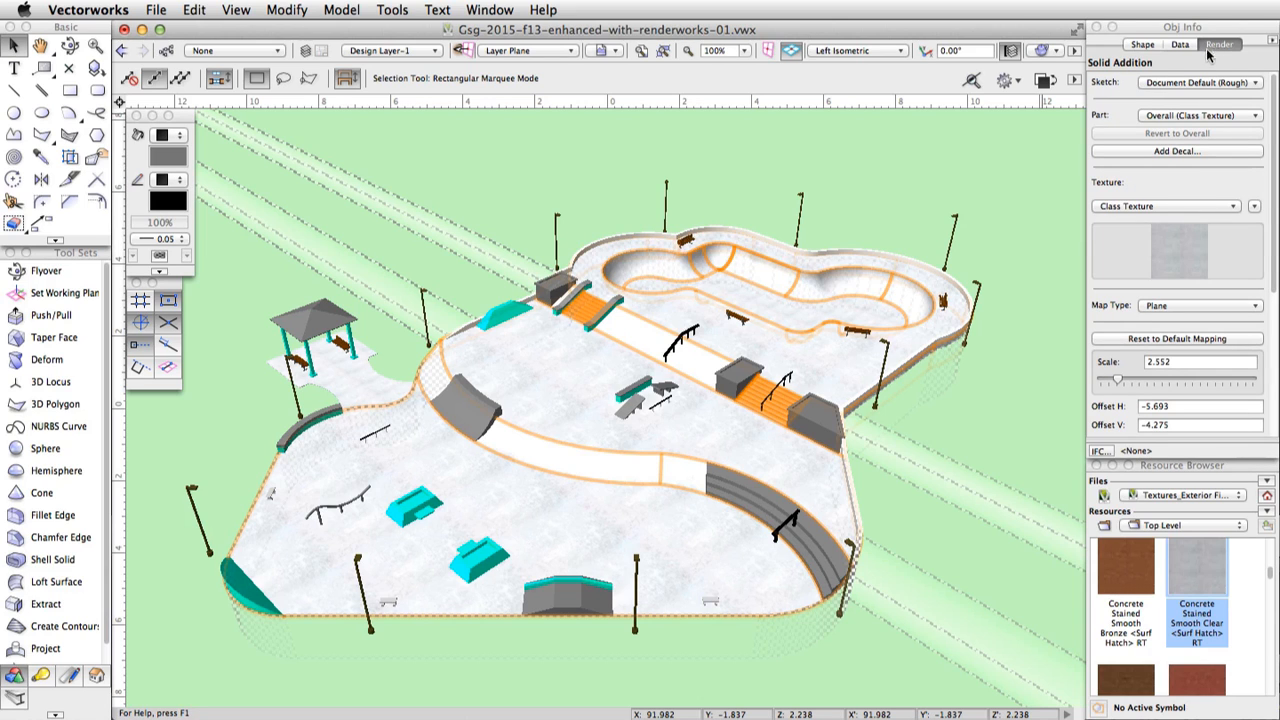
pyautogui.scroll(-6, 1068, 350)
pyautogui.scroll(-3, 1125, 370)
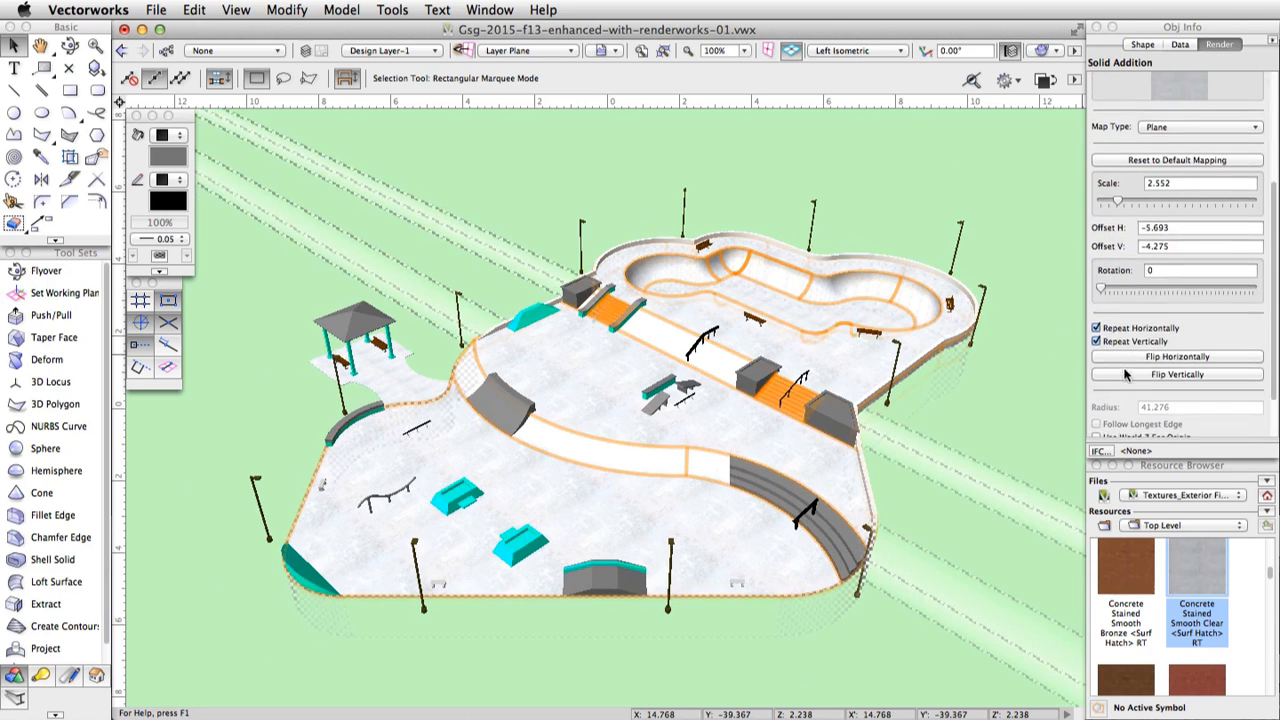
pyautogui.click(1121, 383)
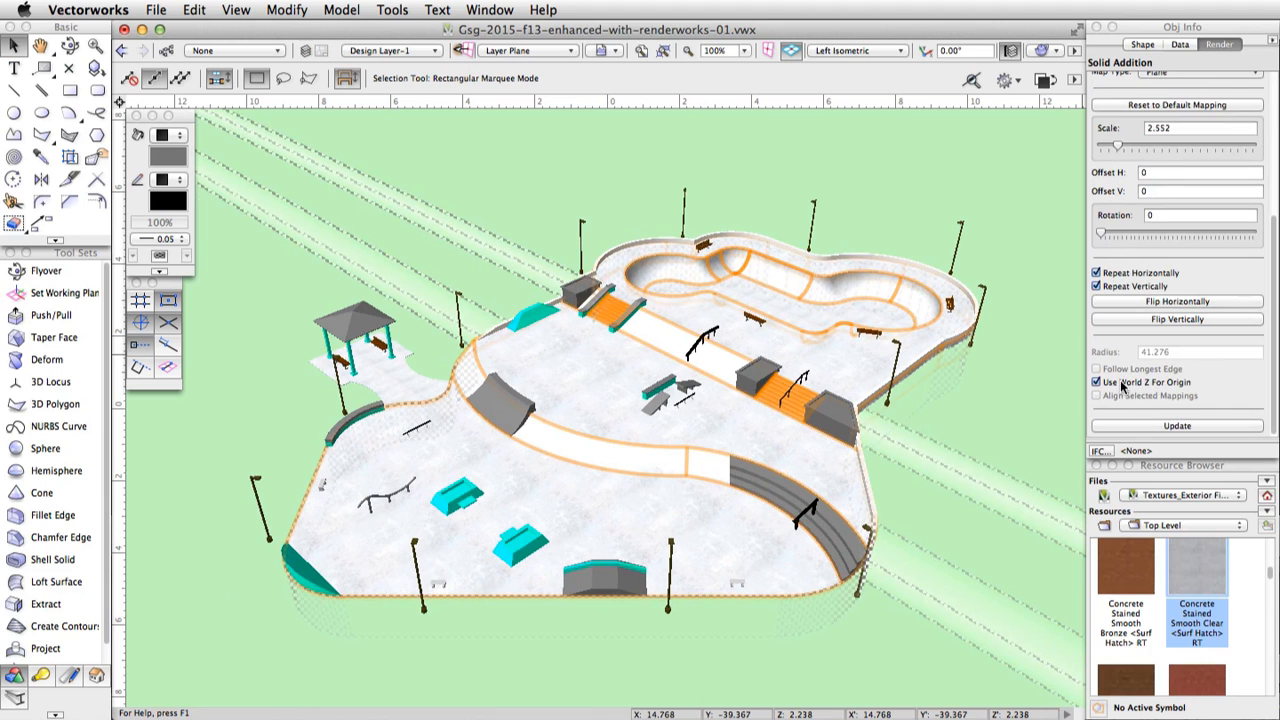
# Change the gazebo slab's texture mapping to Plane and align it to the slab's top surface.
pyautogui.click(383, 371)
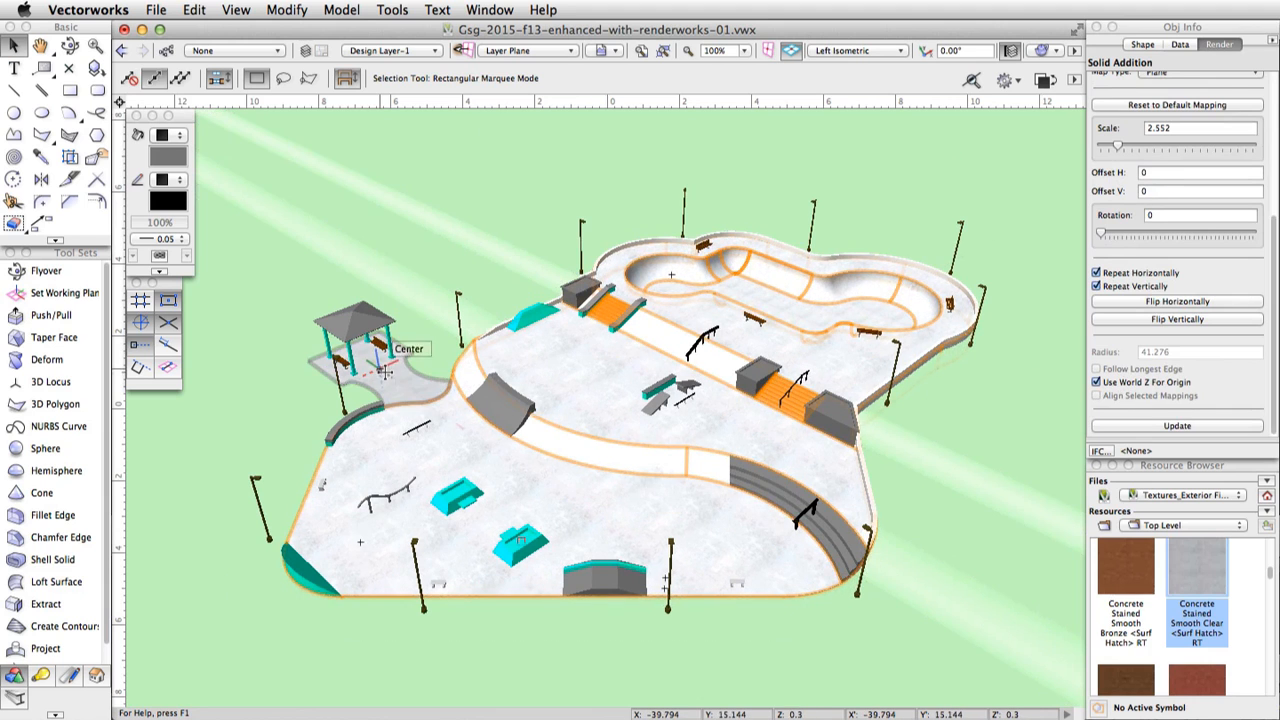
pyautogui.scroll(5, 383, 371)
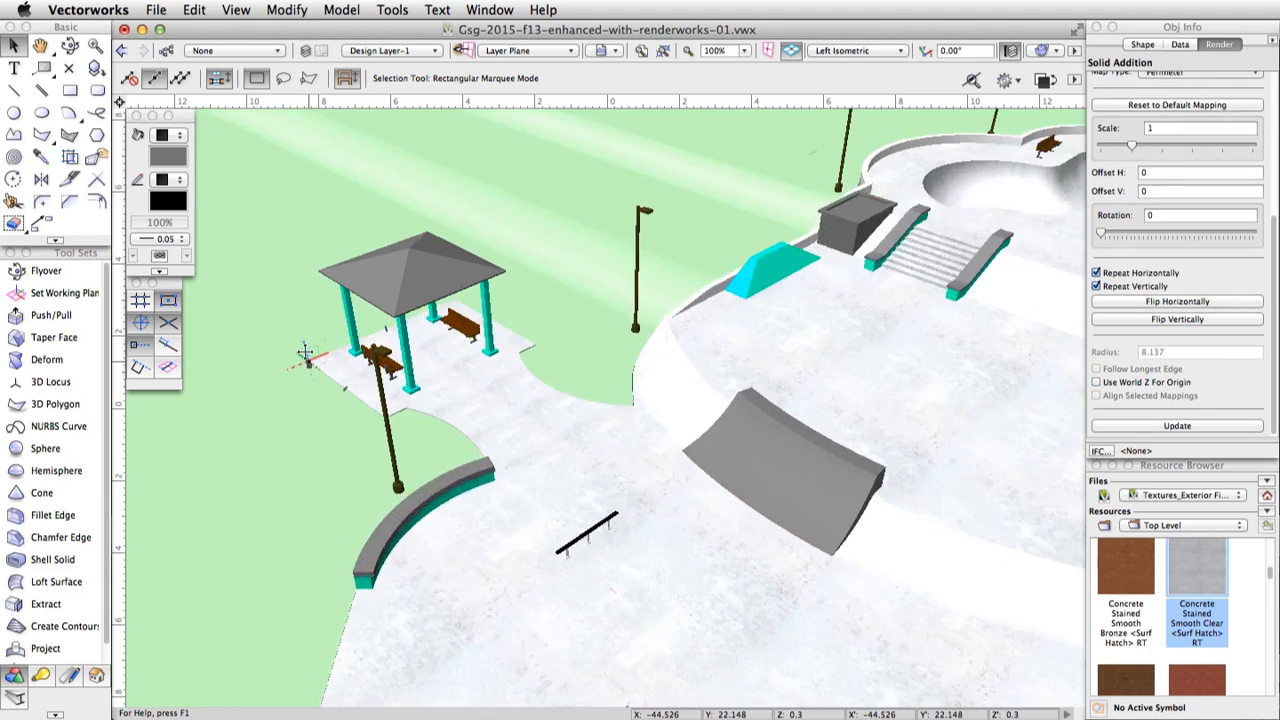
pyautogui.click(70, 157)
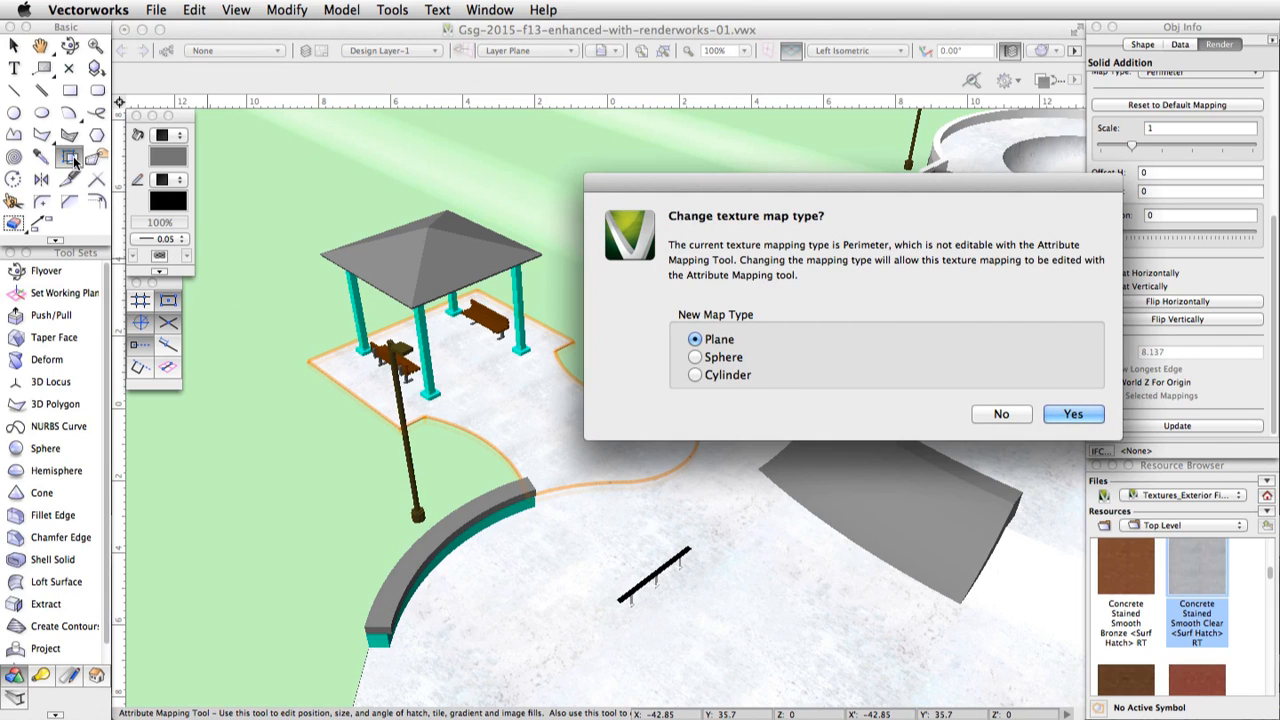
pyautogui.click(1074, 413)
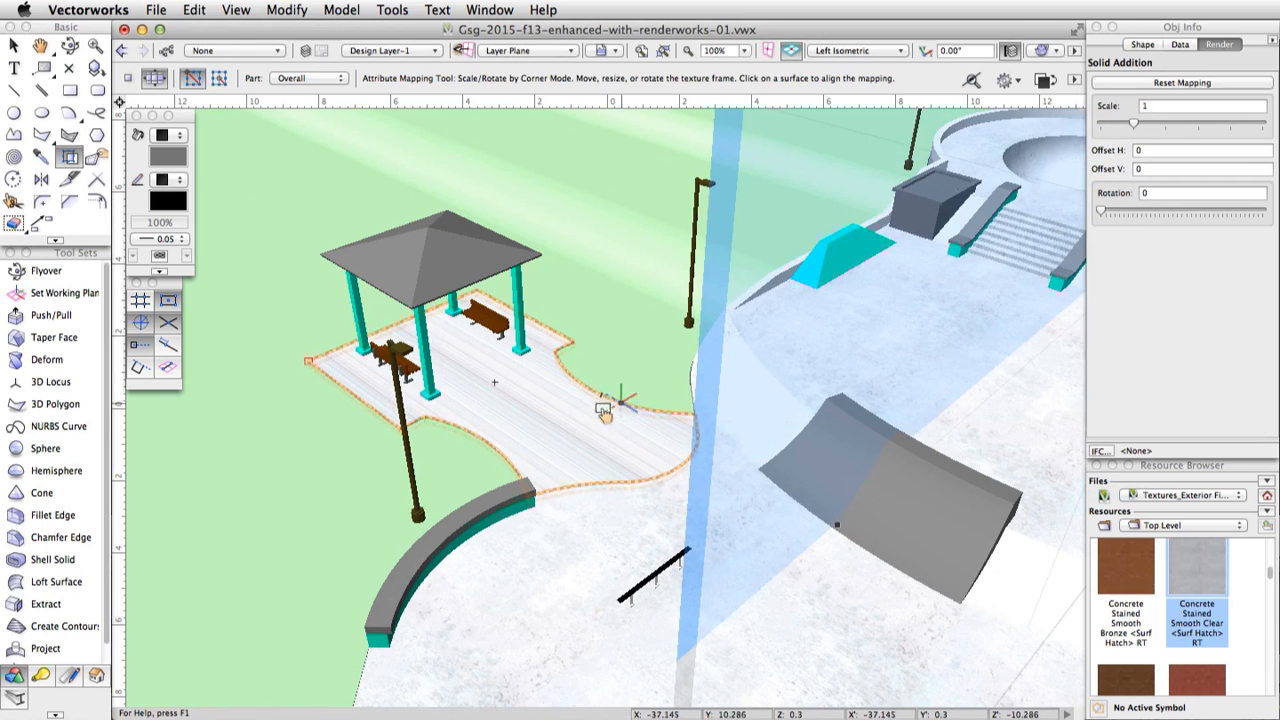
pyautogui.click(540, 410)
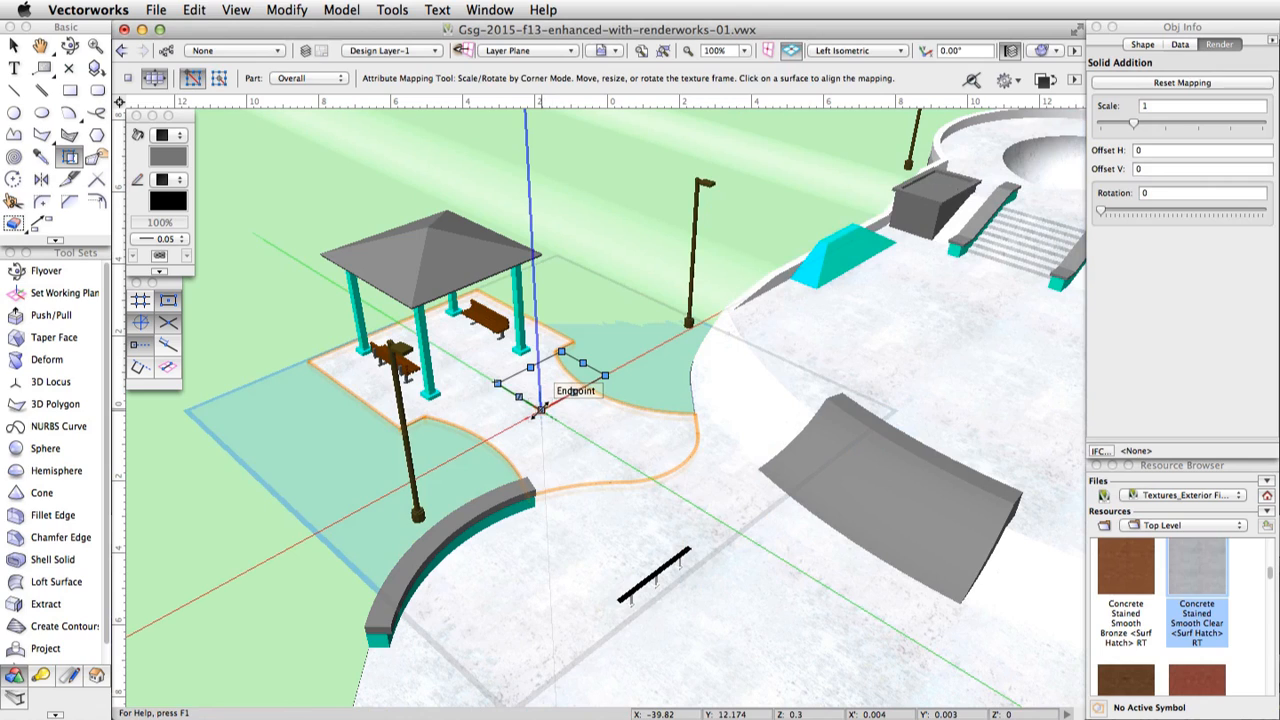
# Enlarge the gazebo slab's texture to a scale of about 1.5 and enable Use World Z For Origin.
pyautogui.moveTo(540, 410); pyautogui.dragTo(524, 446)
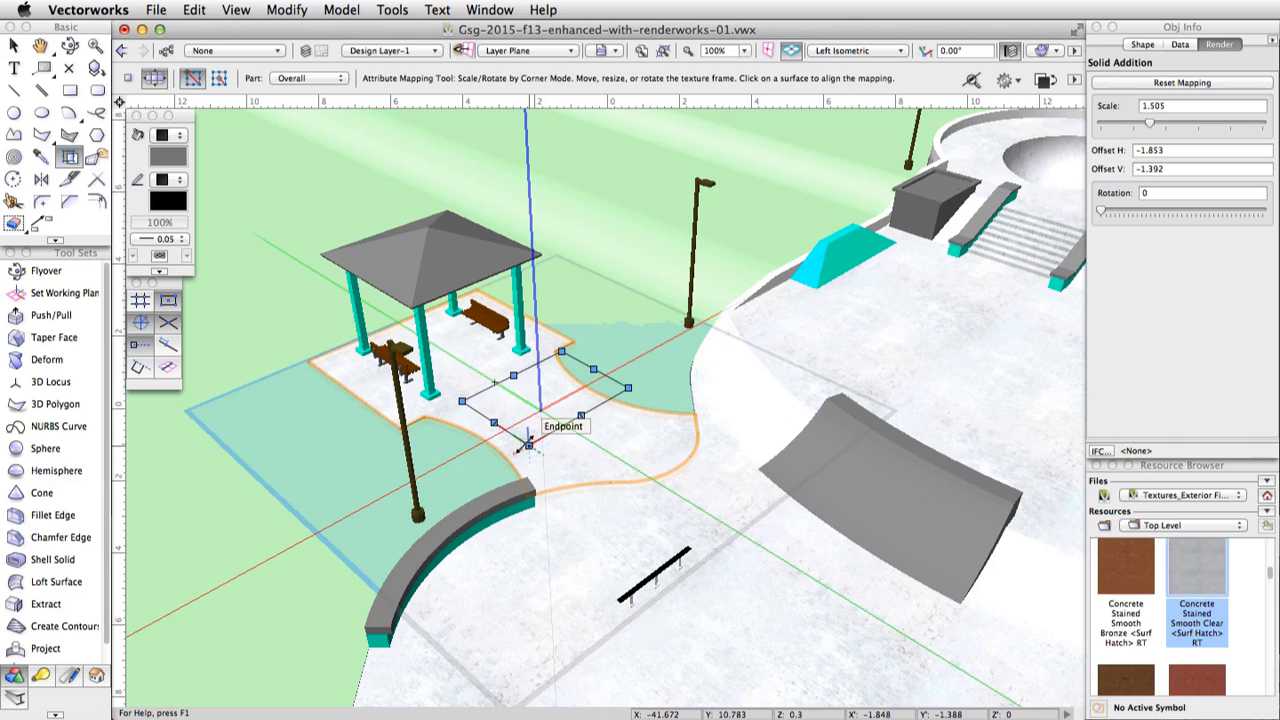
pyautogui.press('x')
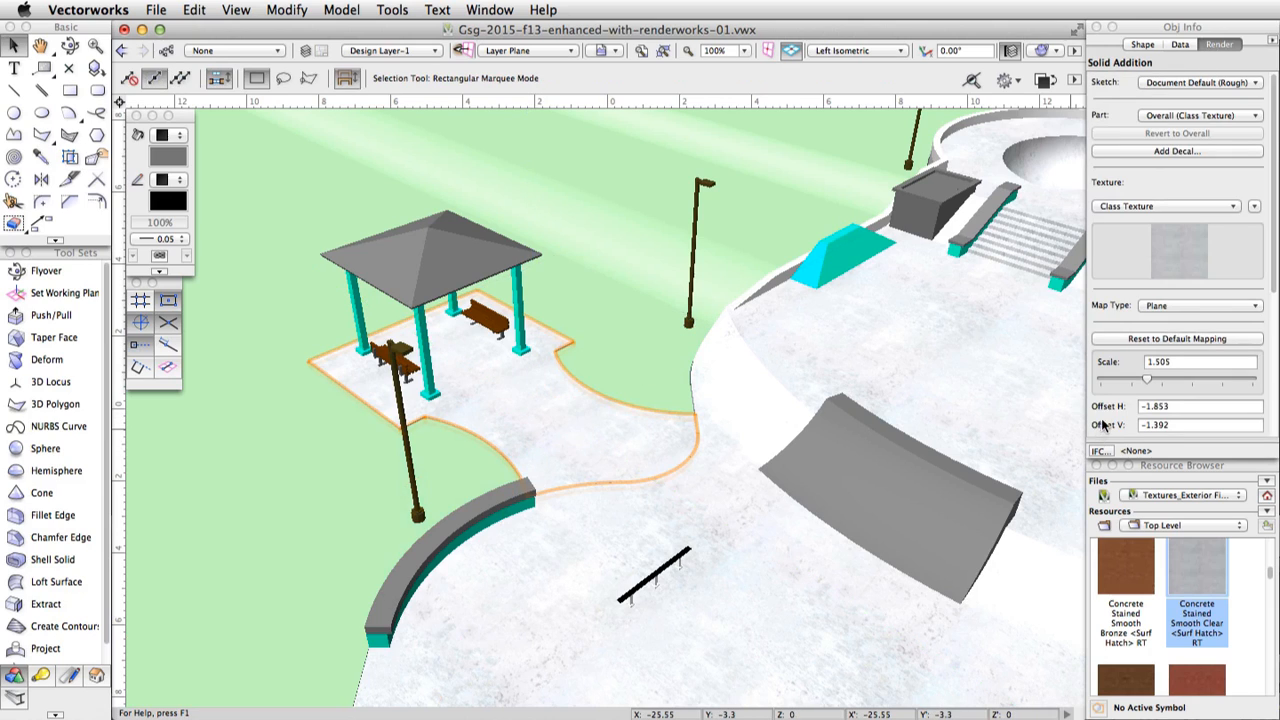
pyautogui.scroll(-5, 1101, 417)
pyautogui.click(1096, 384)
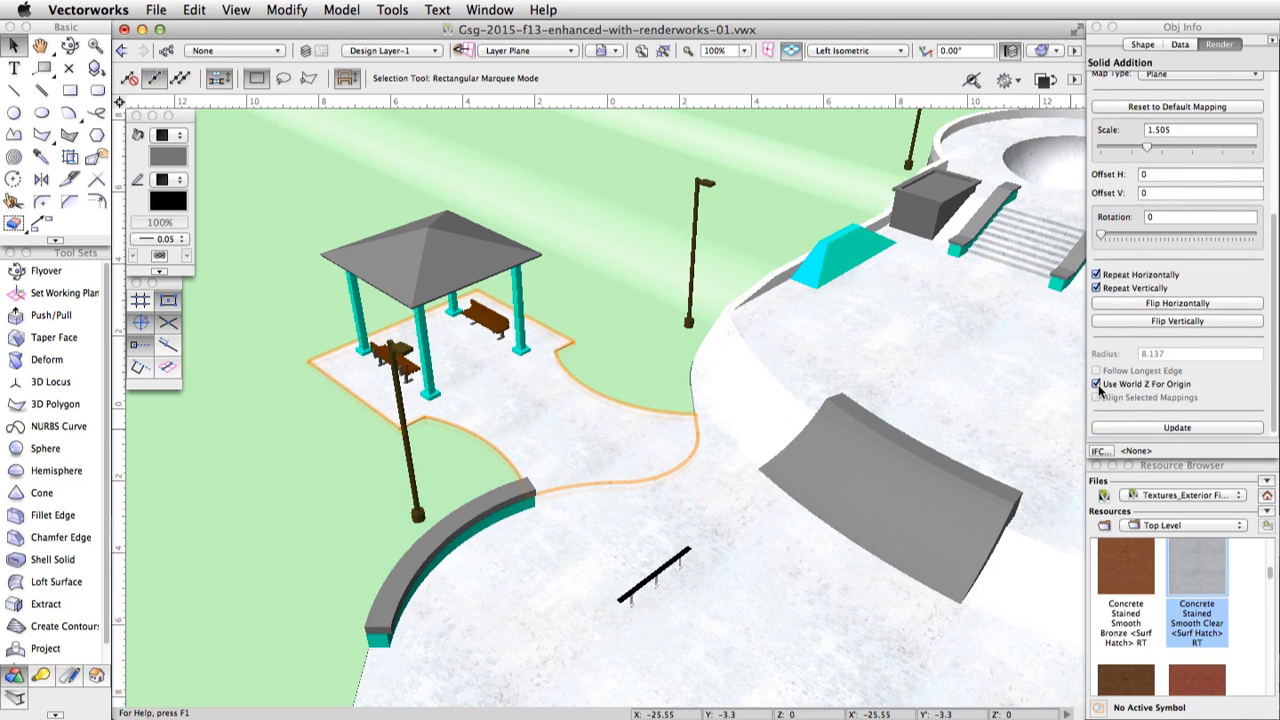
# Duplicate the active file's stained concrete texture under the name Concrete Stained Smooth Clear -Object Color.
pyautogui.press('x')
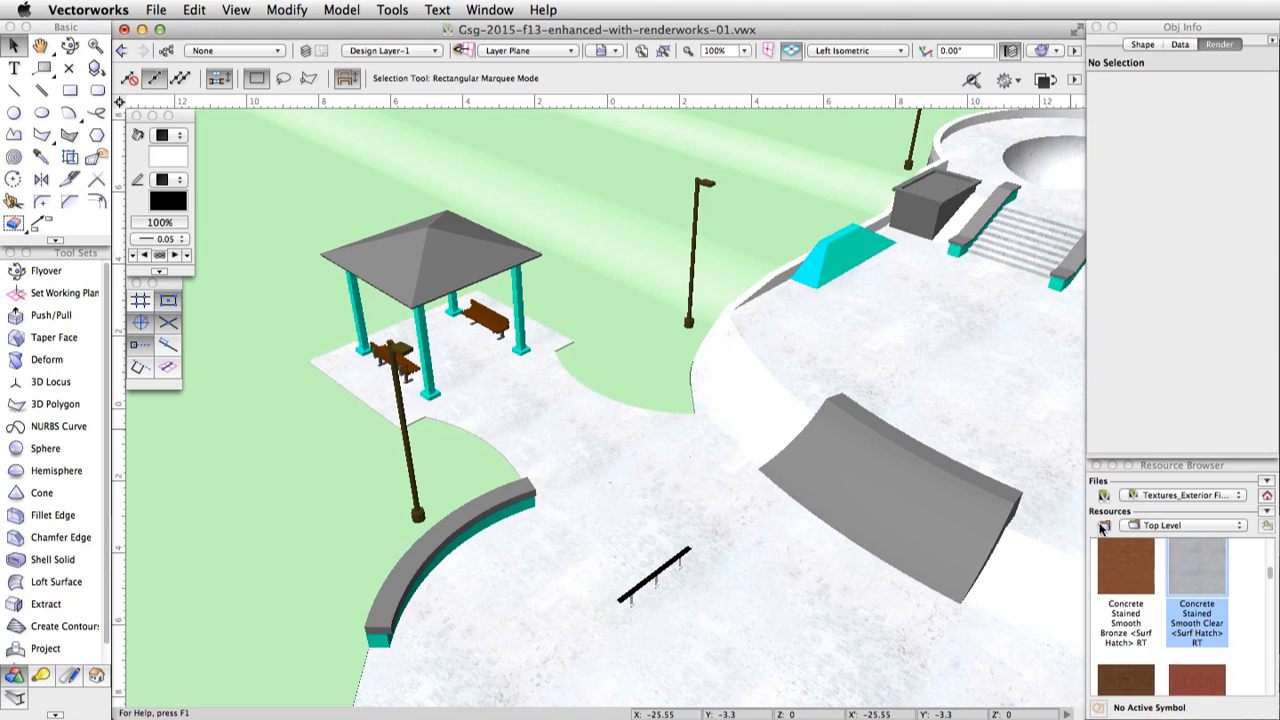
pyautogui.click(1267, 496)
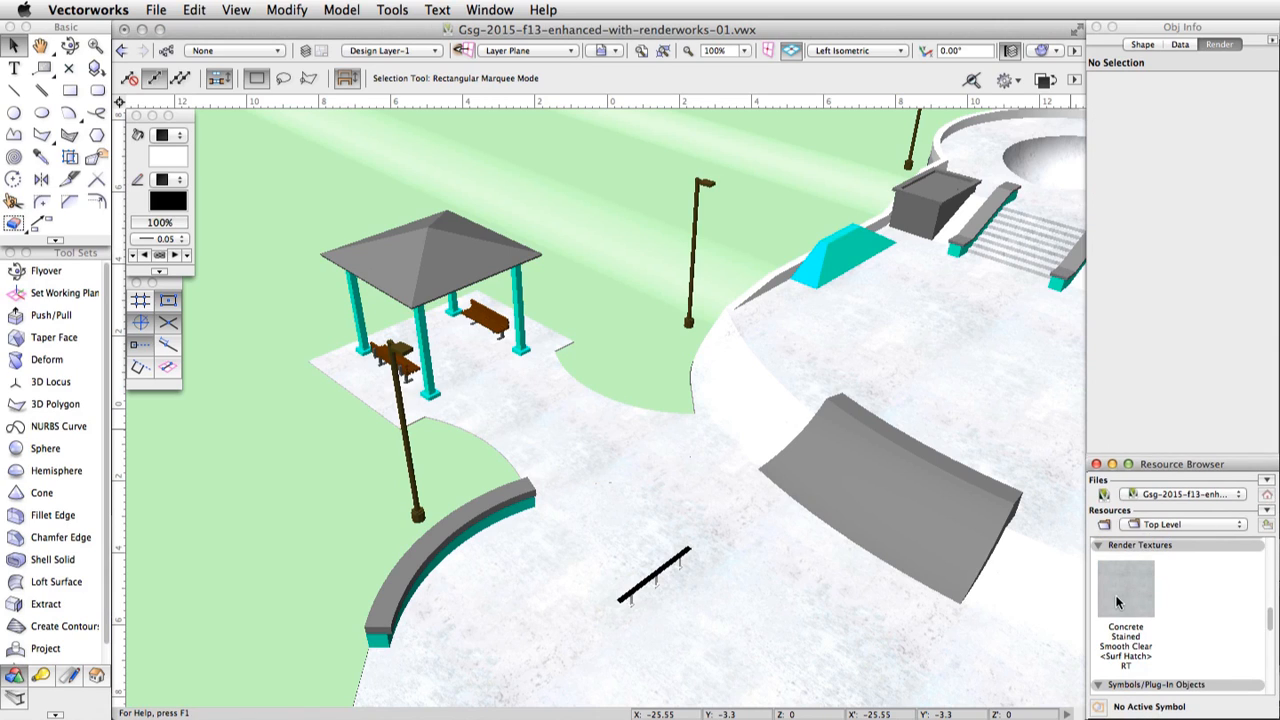
pyautogui.rightClick(1117, 601)
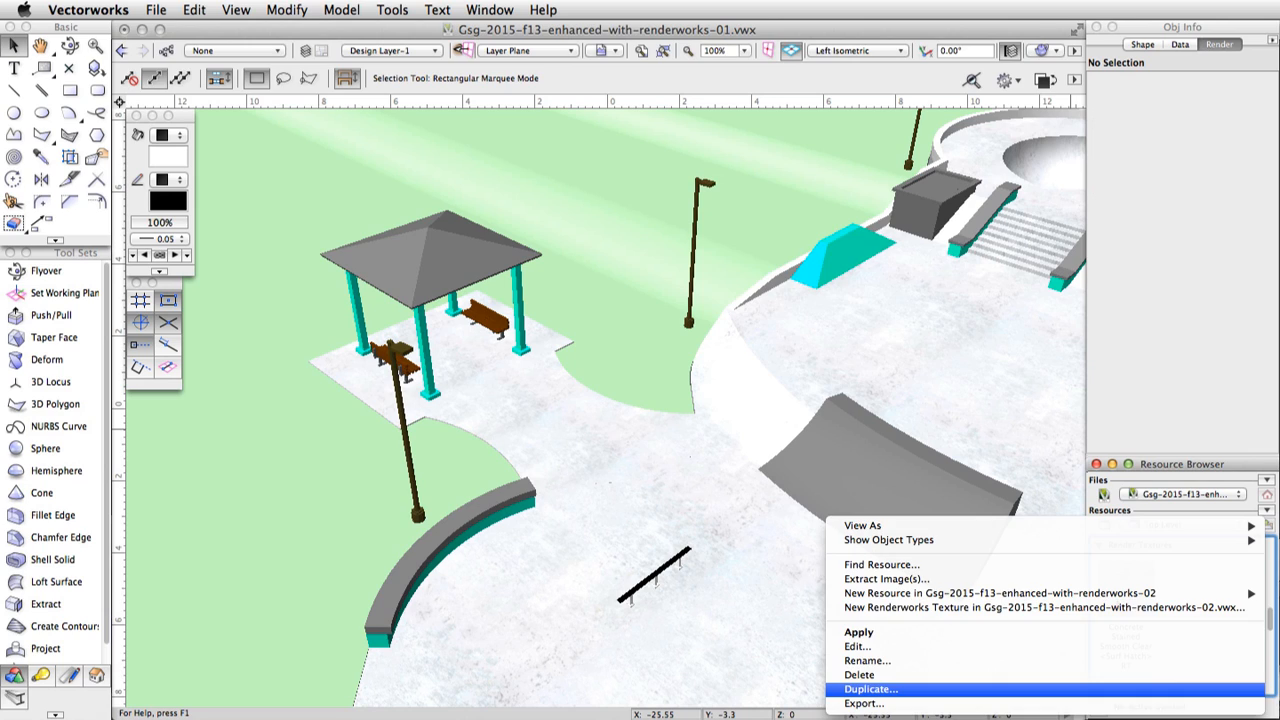
pyautogui.click(870, 689)
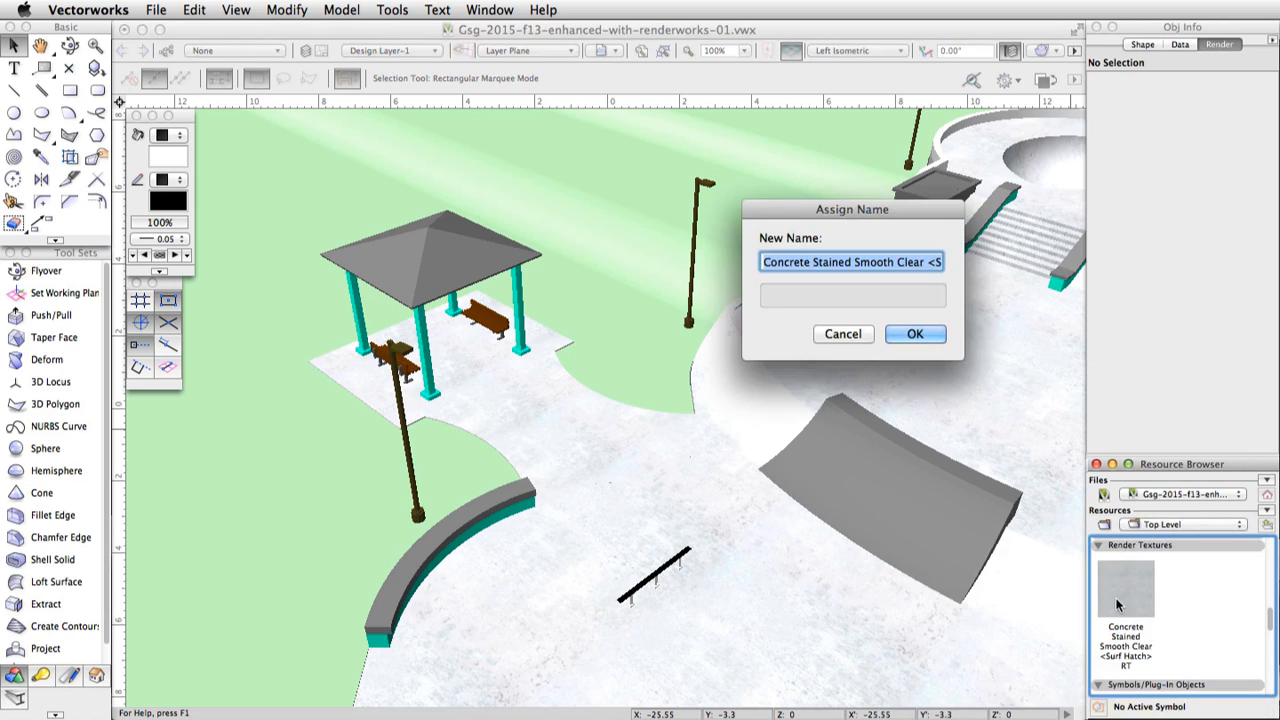
pyautogui.moveTo(932, 262); pyautogui.dragTo(1016, 268)
pyautogui.press('BackSpace')
pyautogui.write('-Object')
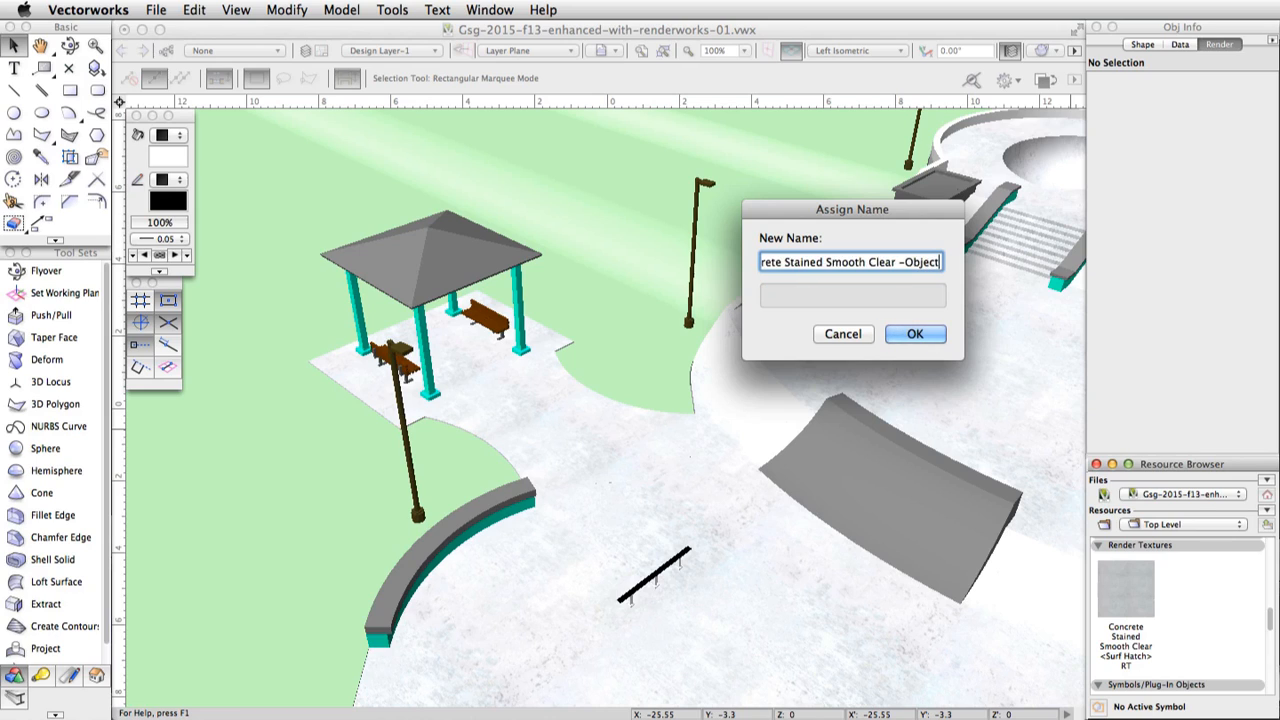
pyautogui.write(' Color')
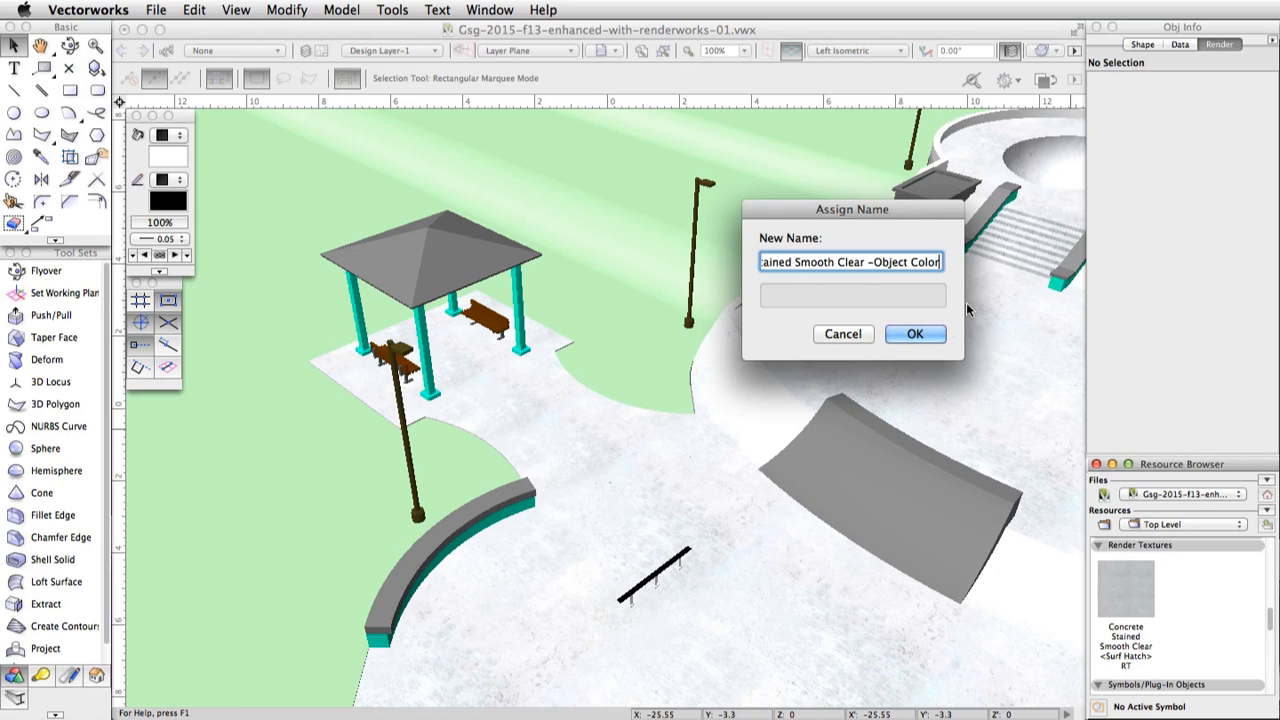
pyautogui.click(915, 334)
# Edit the Concrete Stained Smooth Clear -Object Color texture so its image color filter uses the object fill.
pyautogui.rightClick(1200, 590)
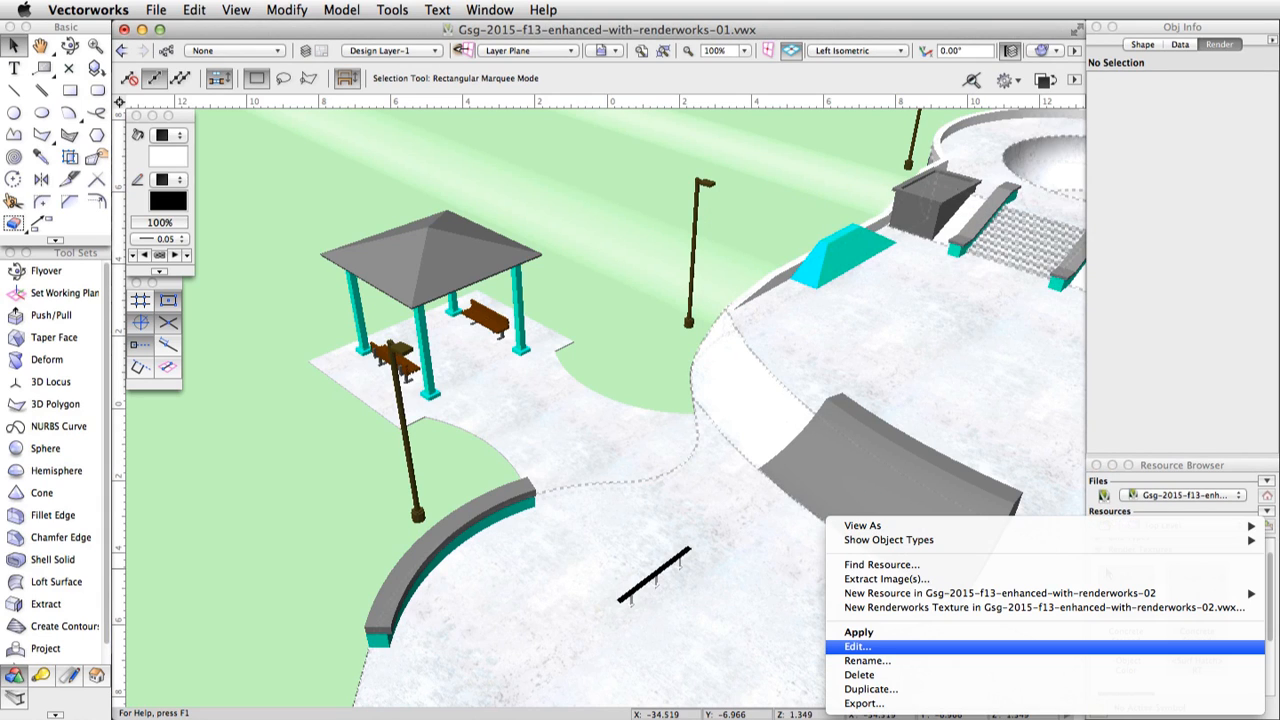
pyautogui.click(1140, 646)
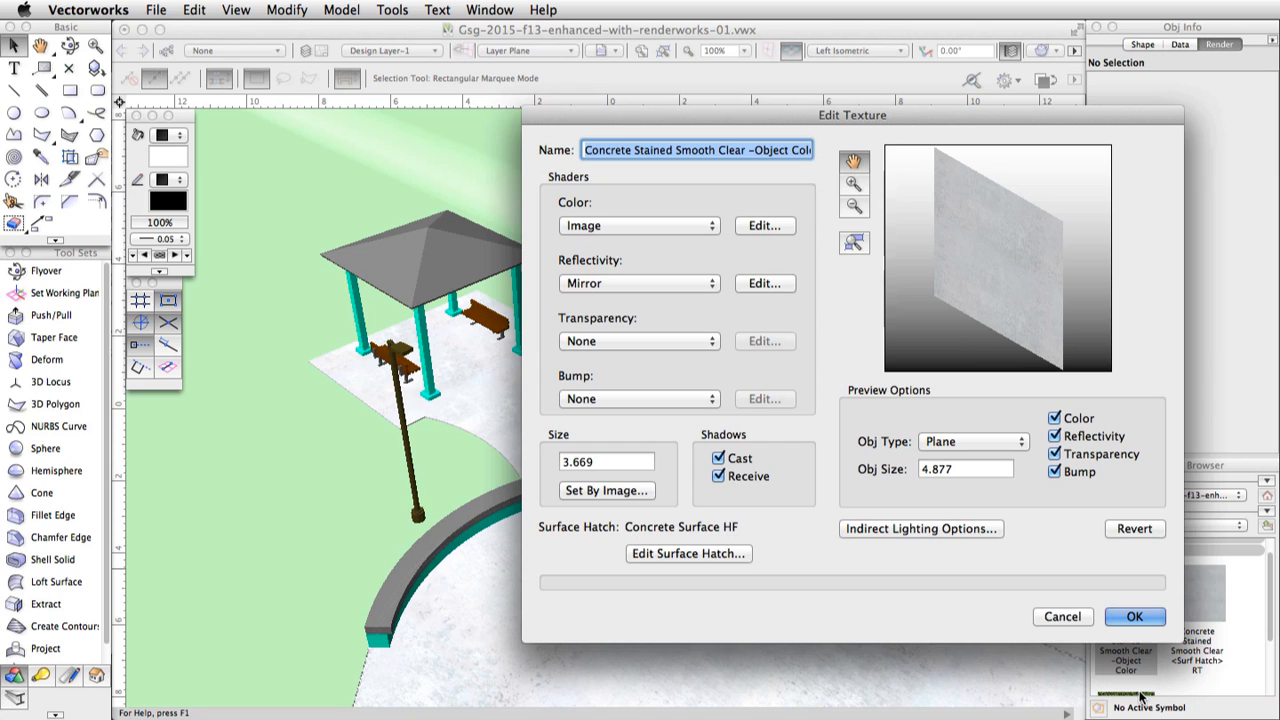
pyautogui.click(764, 225)
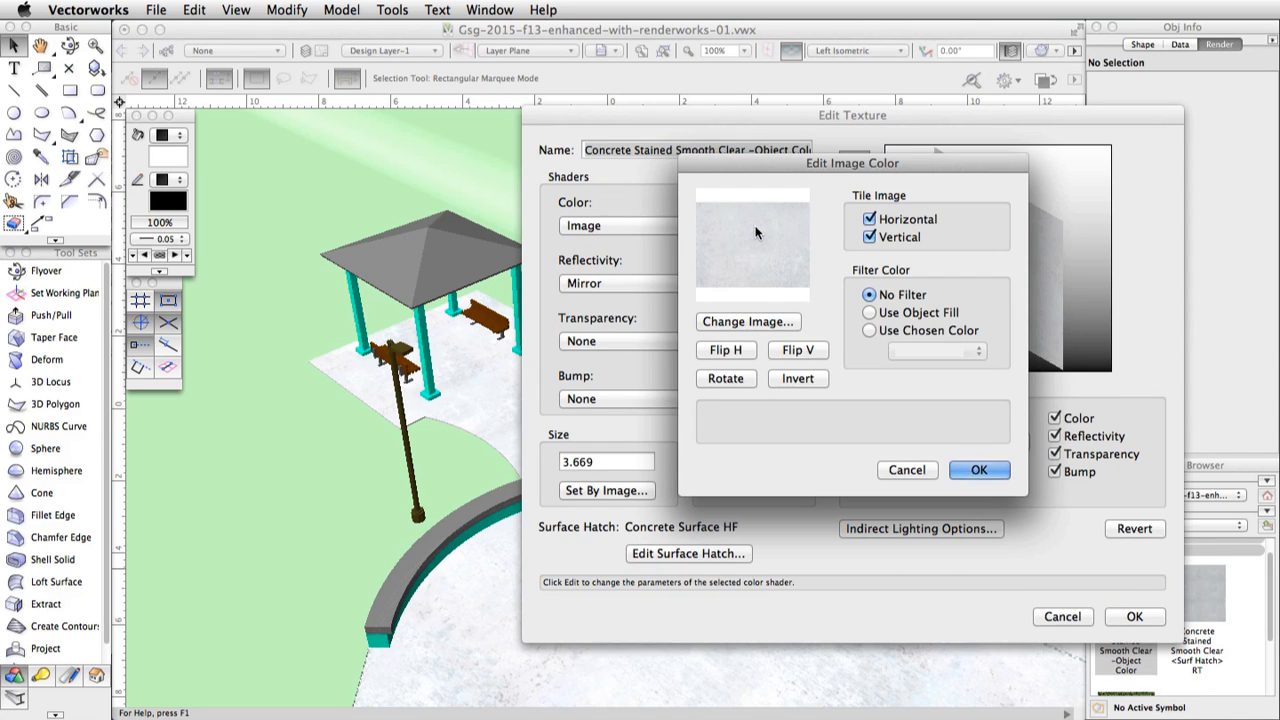
pyautogui.click(869, 313)
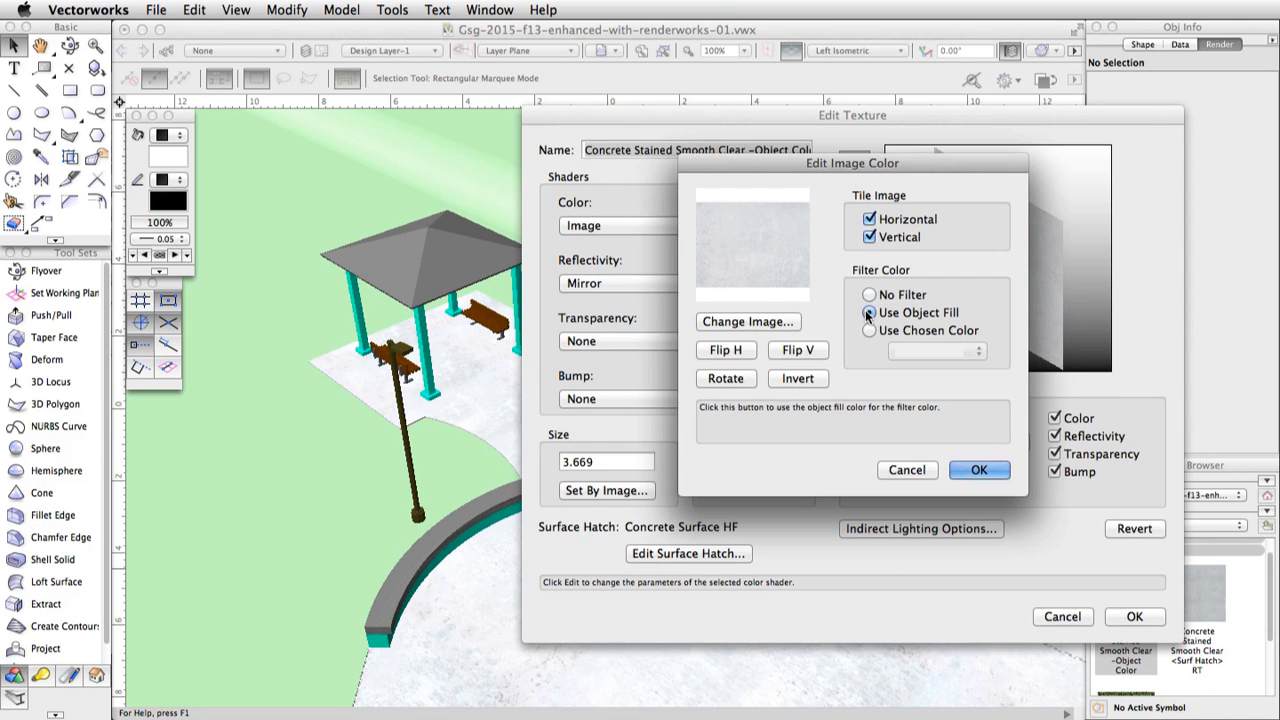
pyautogui.click(976, 469)
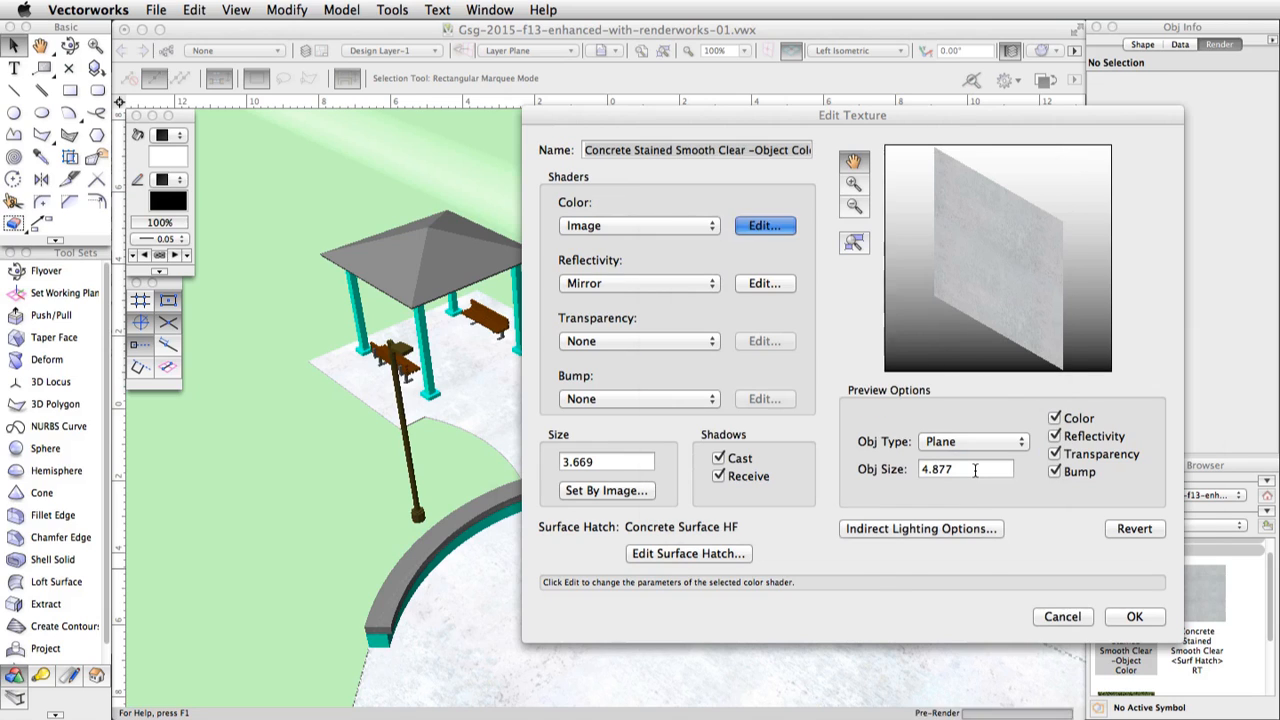
pyautogui.click(1121, 616)
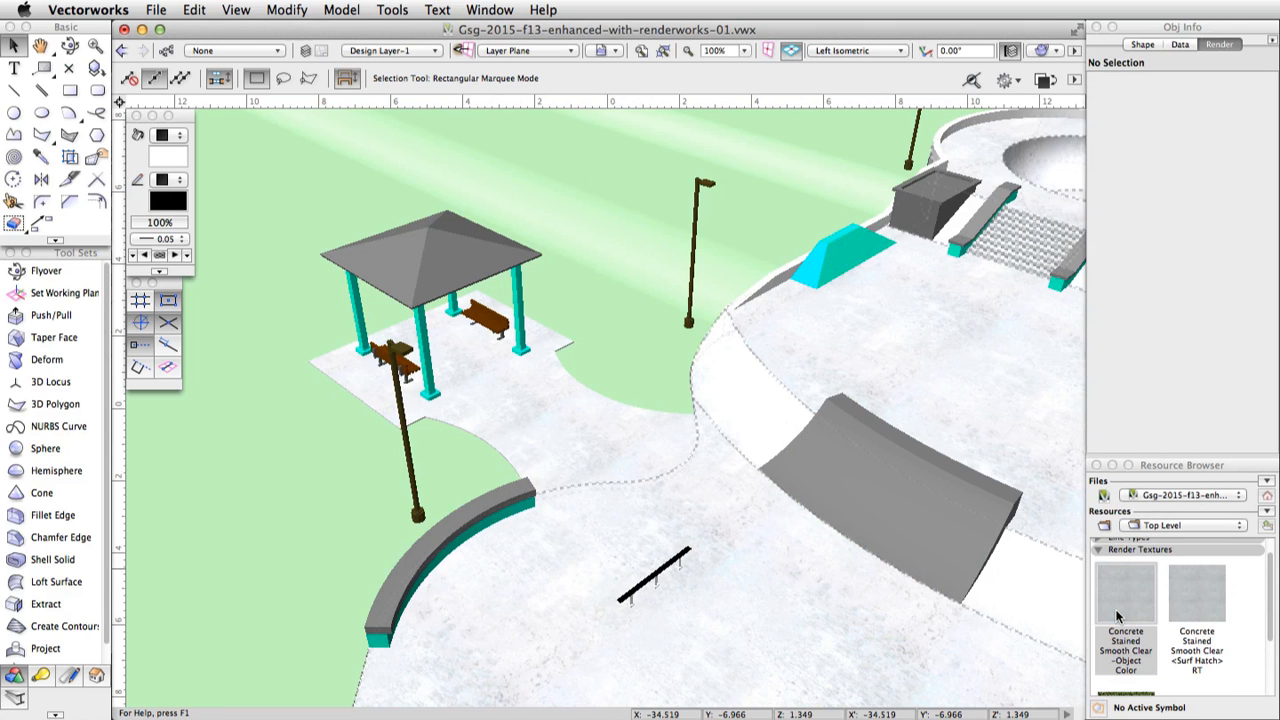
# Open the ramp group at the park's front edge and apply the -Object Color concrete texture to its gray body.
pyautogui.moveTo(910, 610); pyautogui.dragTo(664, 217, button='middle')
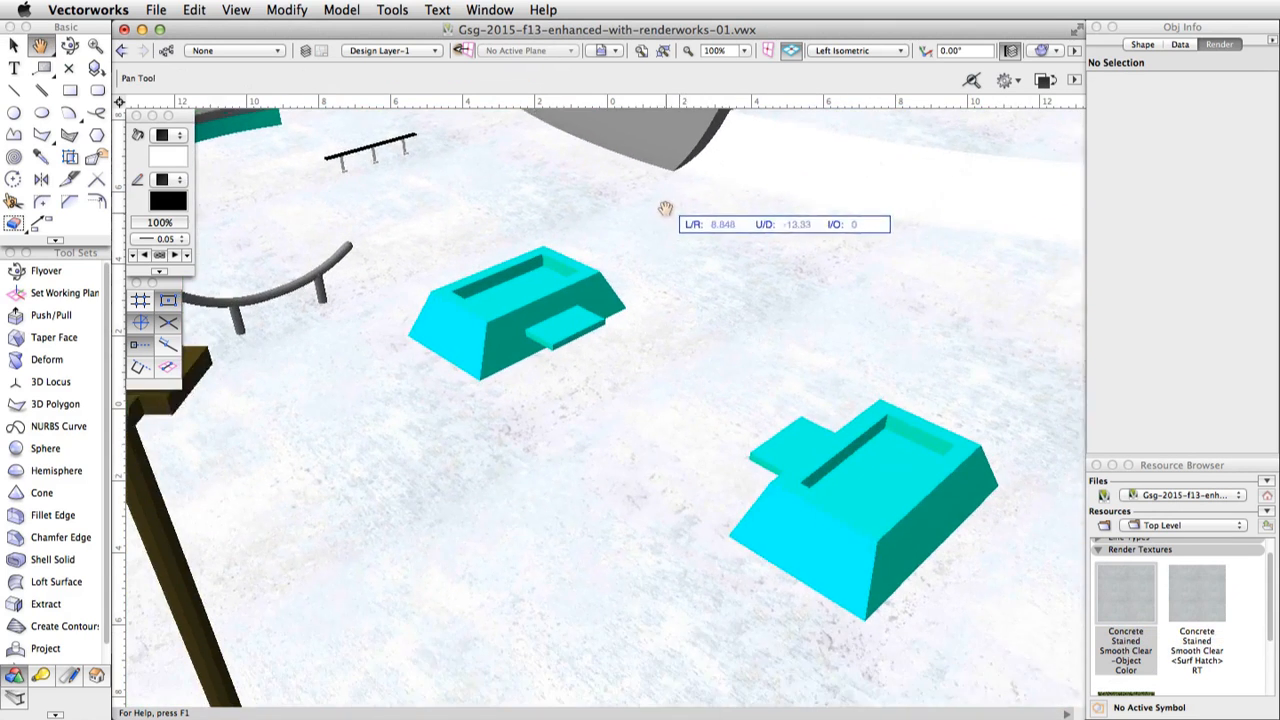
pyautogui.scroll(-4, 576, 223)
pyautogui.moveTo(951, 346); pyautogui.dragTo(706, 380, button='middle')
pyautogui.scroll(1, 706, 397)
pyautogui.doubleClick(700, 420)
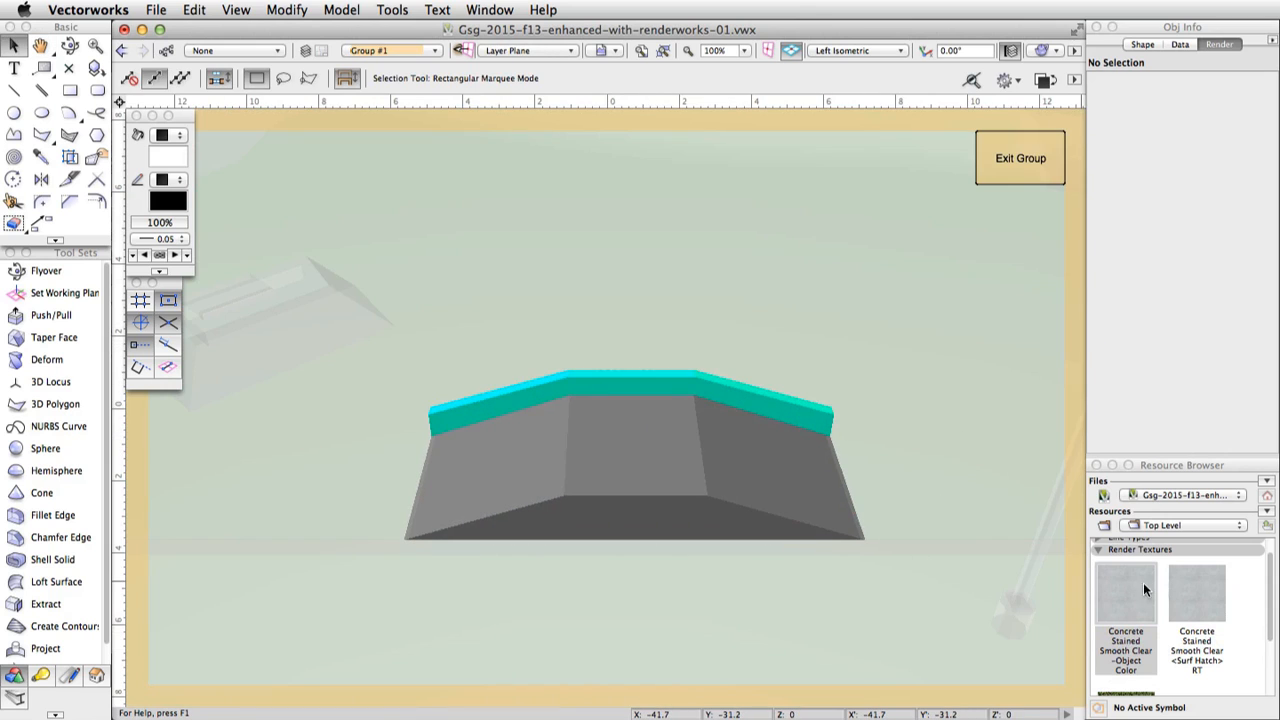
pyautogui.moveTo(1133, 589)
pyautogui.mouseDown()
pyautogui.moveTo(1050, 585)
pyautogui.moveTo(705, 478)
pyautogui.mouseUp()
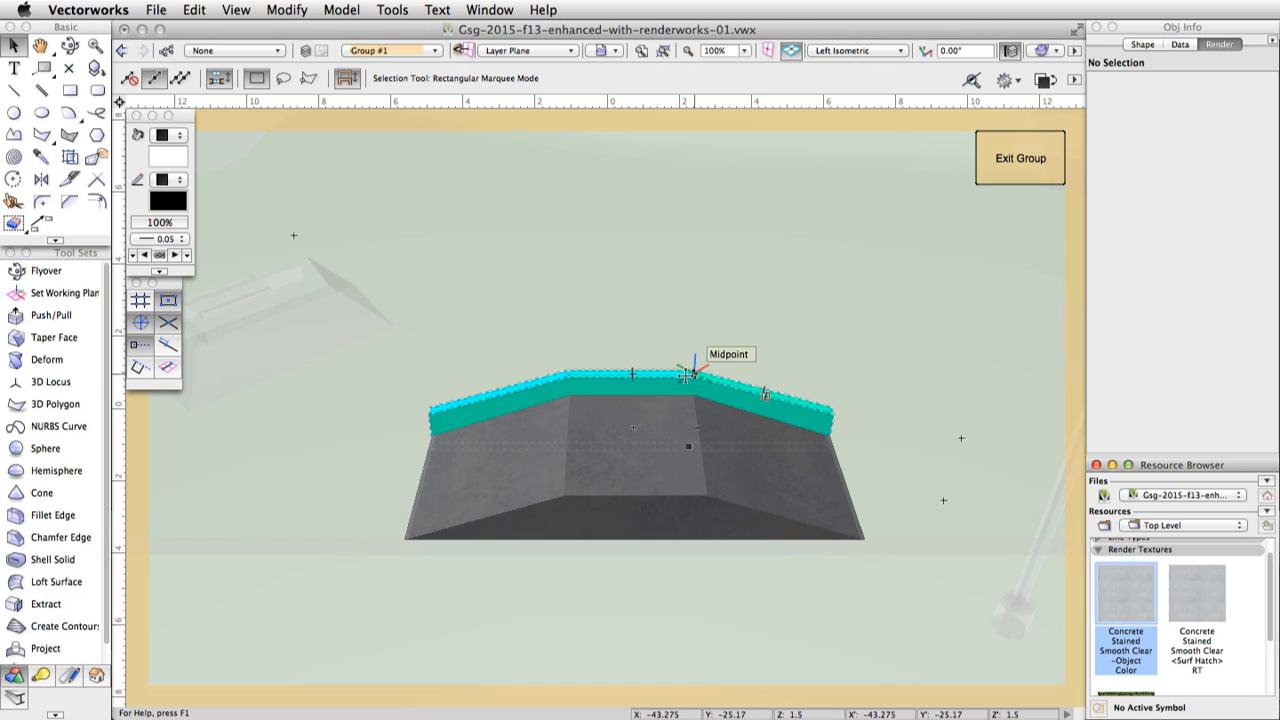
# Apply the -Object Color concrete texture to the ramp's teal top ledge and exit the group.
pyautogui.click(820, 413)
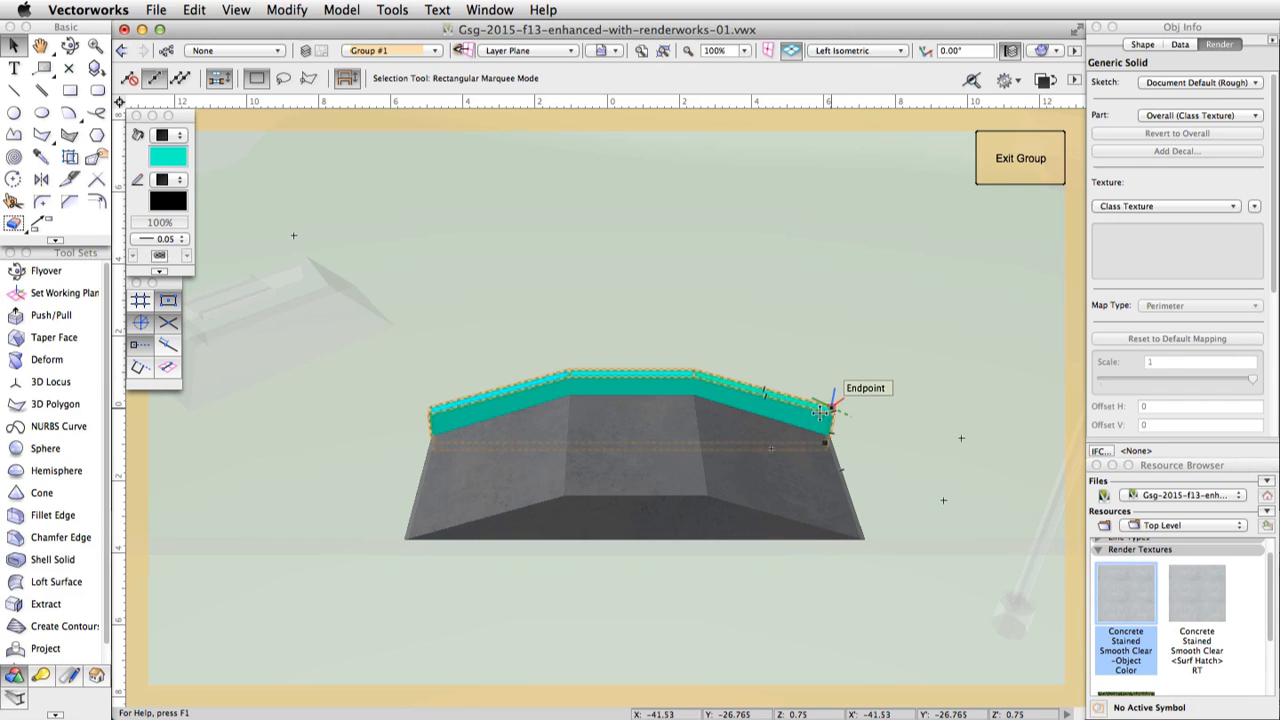
pyautogui.doubleClick(1112, 593)
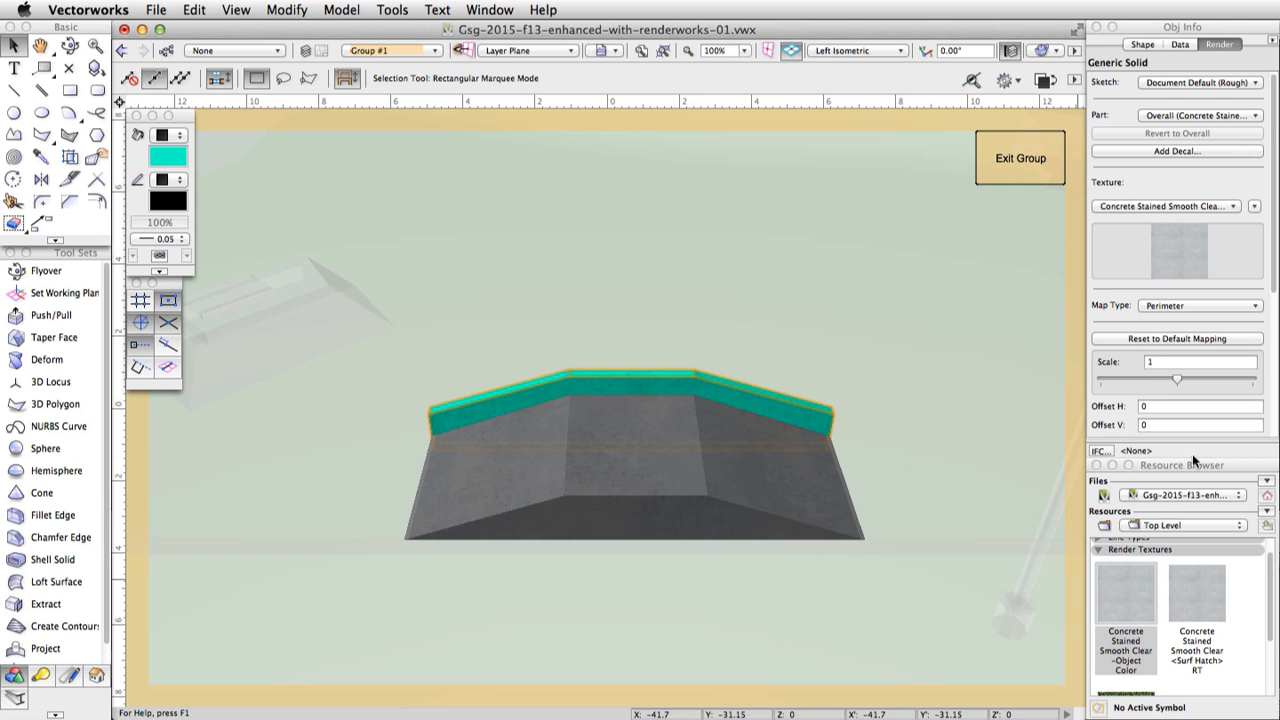
pyautogui.click(1021, 160)
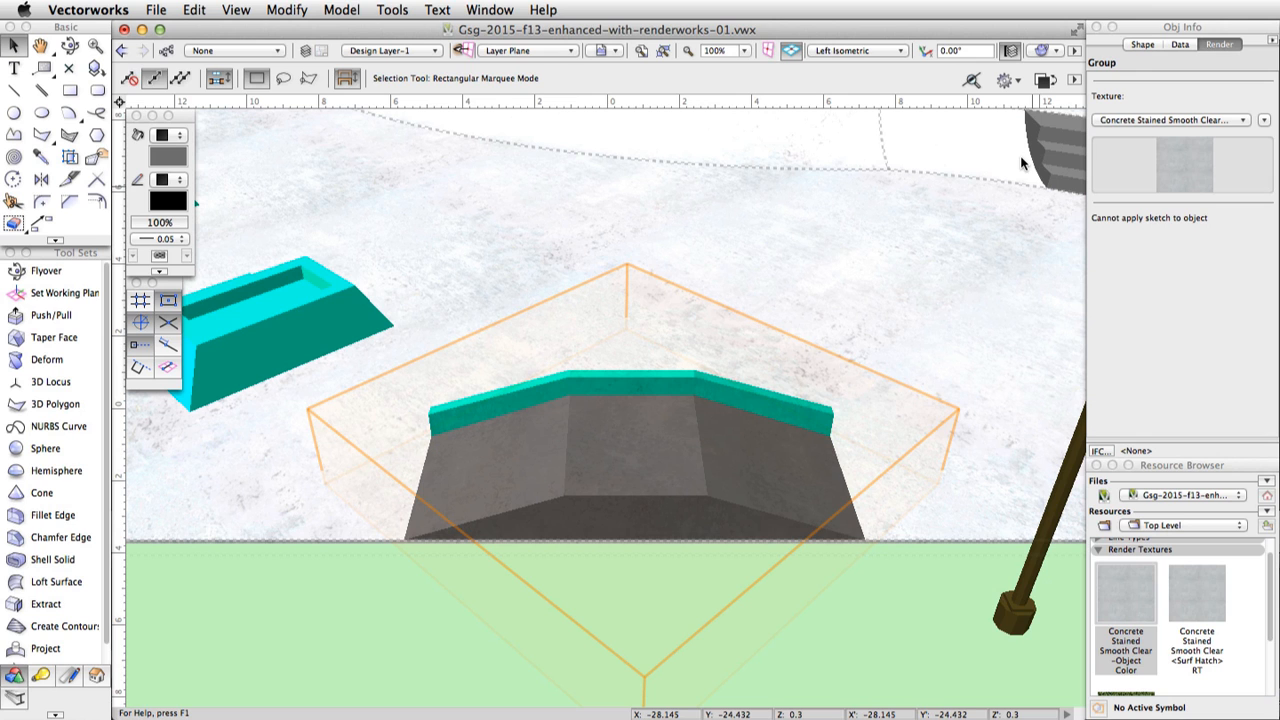
# Open the 3D component of the grouped Planter Box-3 symbol for editing and render it in OpenGL.
pyautogui.scroll(-3, 878, 467)
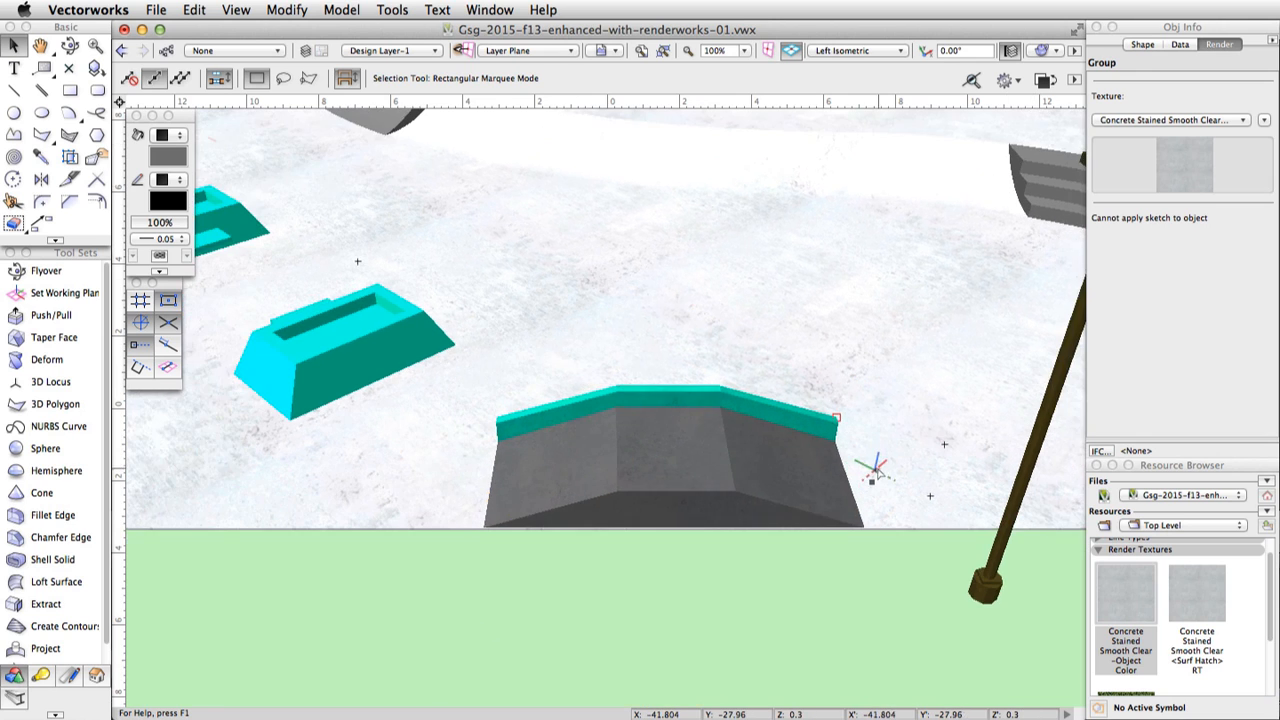
pyautogui.scroll(5, 255, 278)
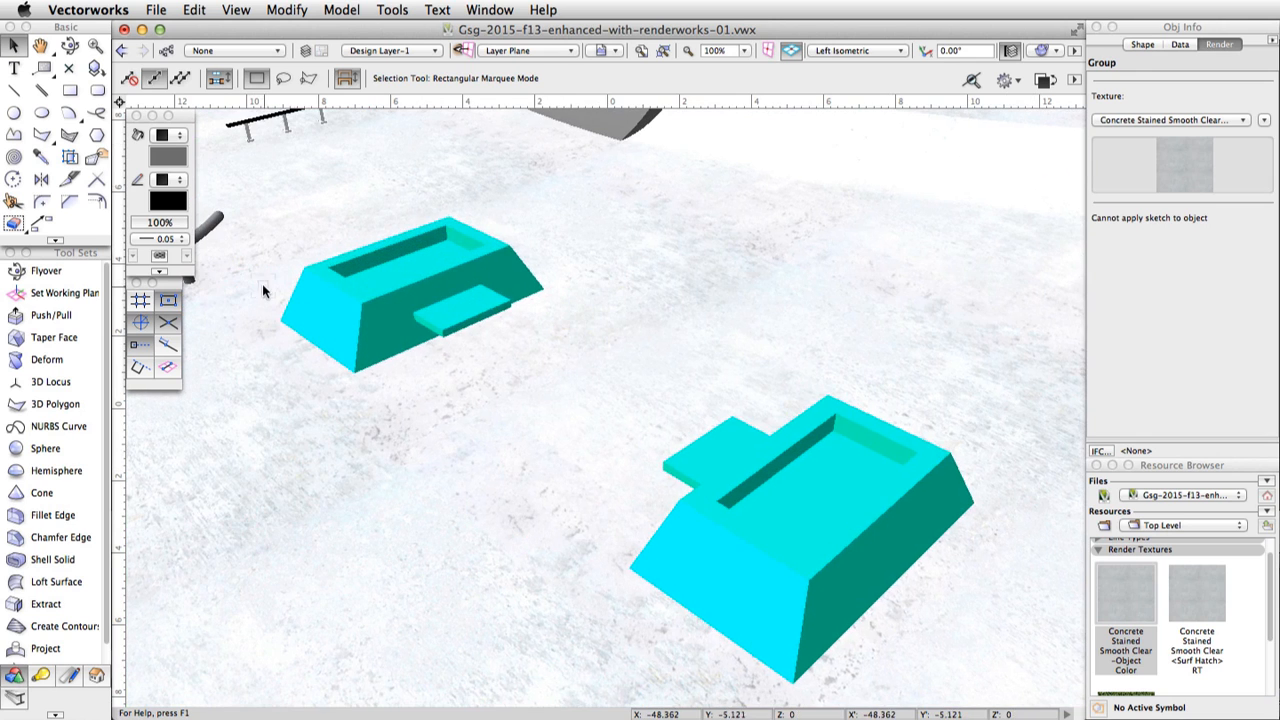
pyautogui.doubleClick(740, 472)
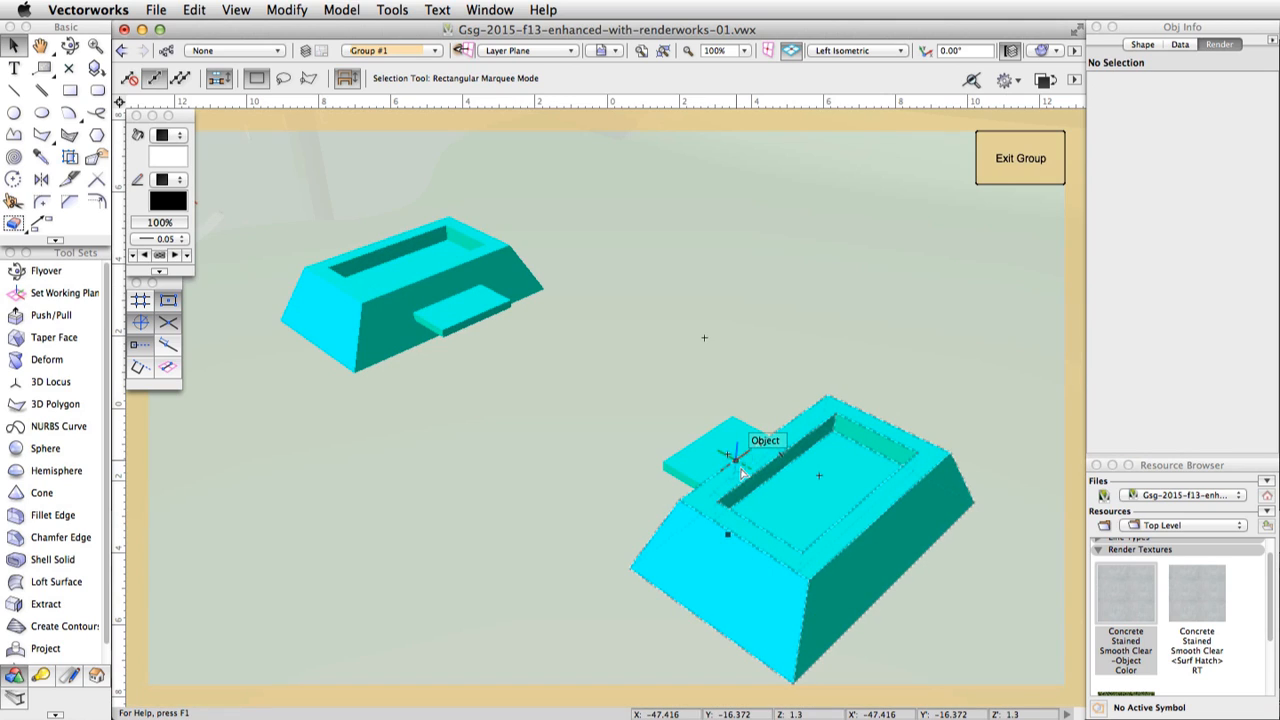
pyautogui.doubleClick(765, 522)
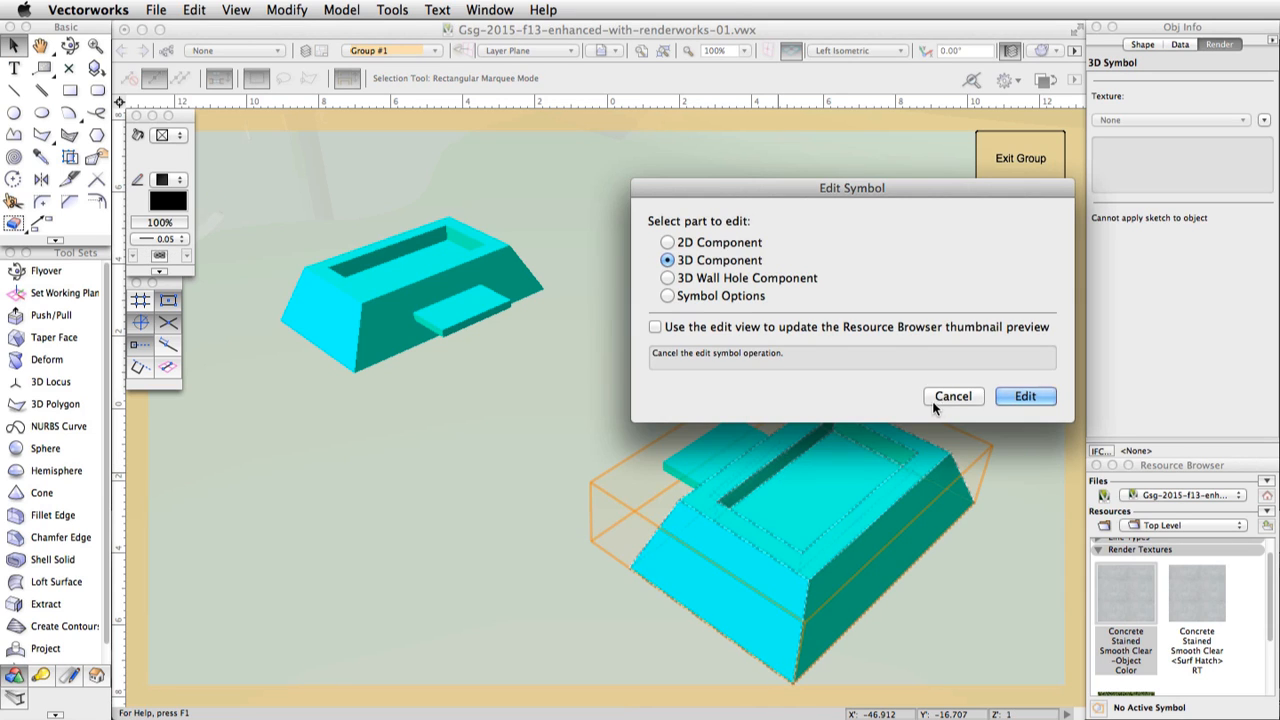
pyautogui.click(1021, 396)
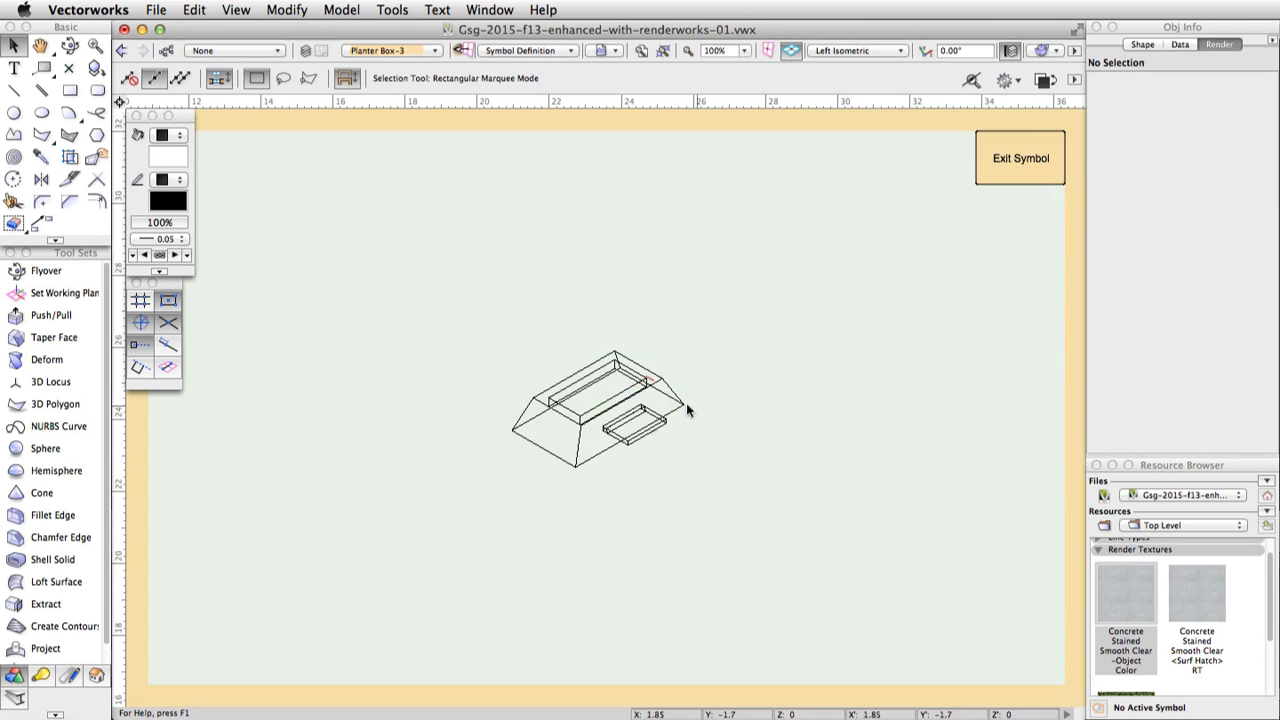
pyautogui.scroll(5, 606, 401)
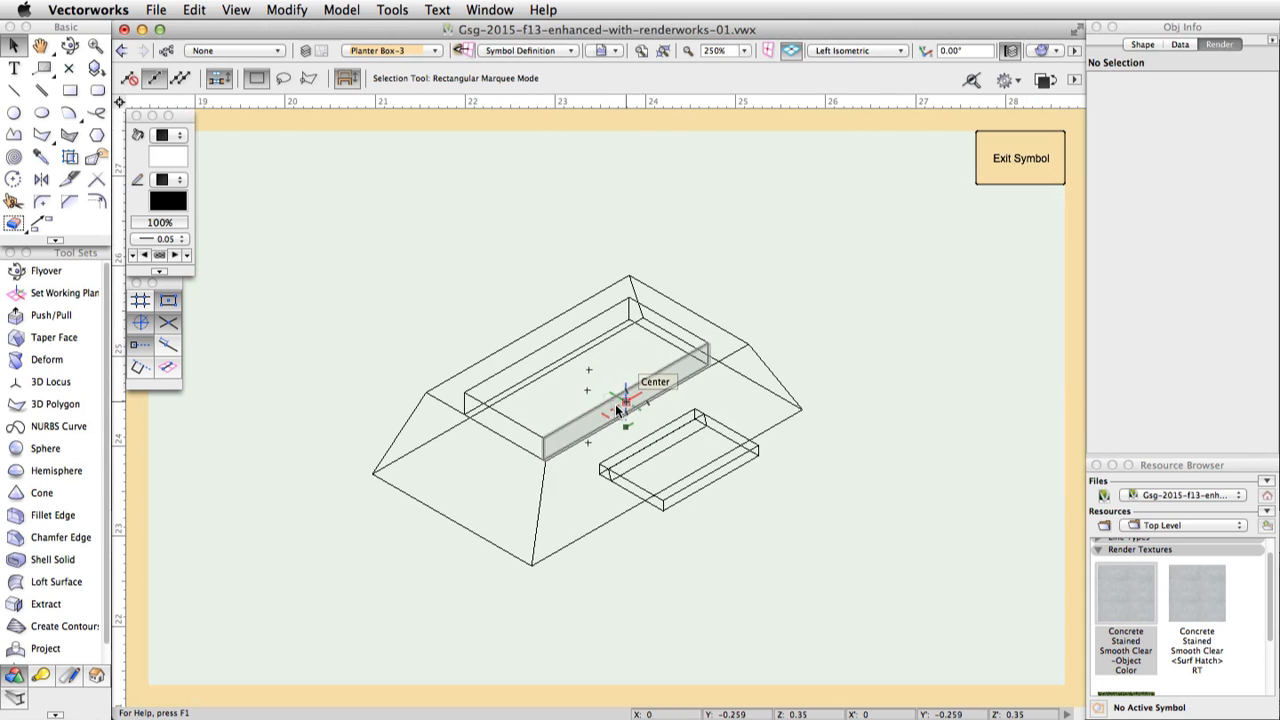
pyautogui.press('super+shift+g')
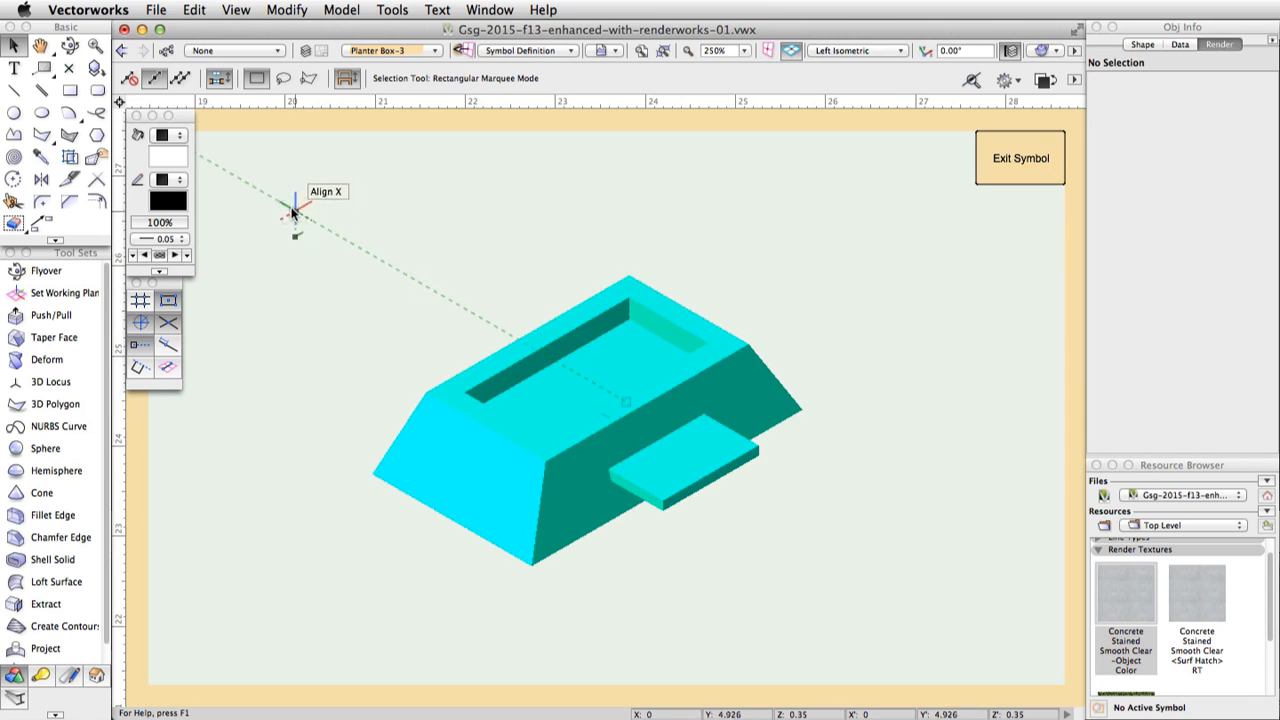
# Apply the Concrete Stained Smooth Clear -Object Color texture to both the planter body and its small side slab.
pyautogui.moveTo(295, 207); pyautogui.dragTo(940, 626)
pyautogui.click(1145, 206)
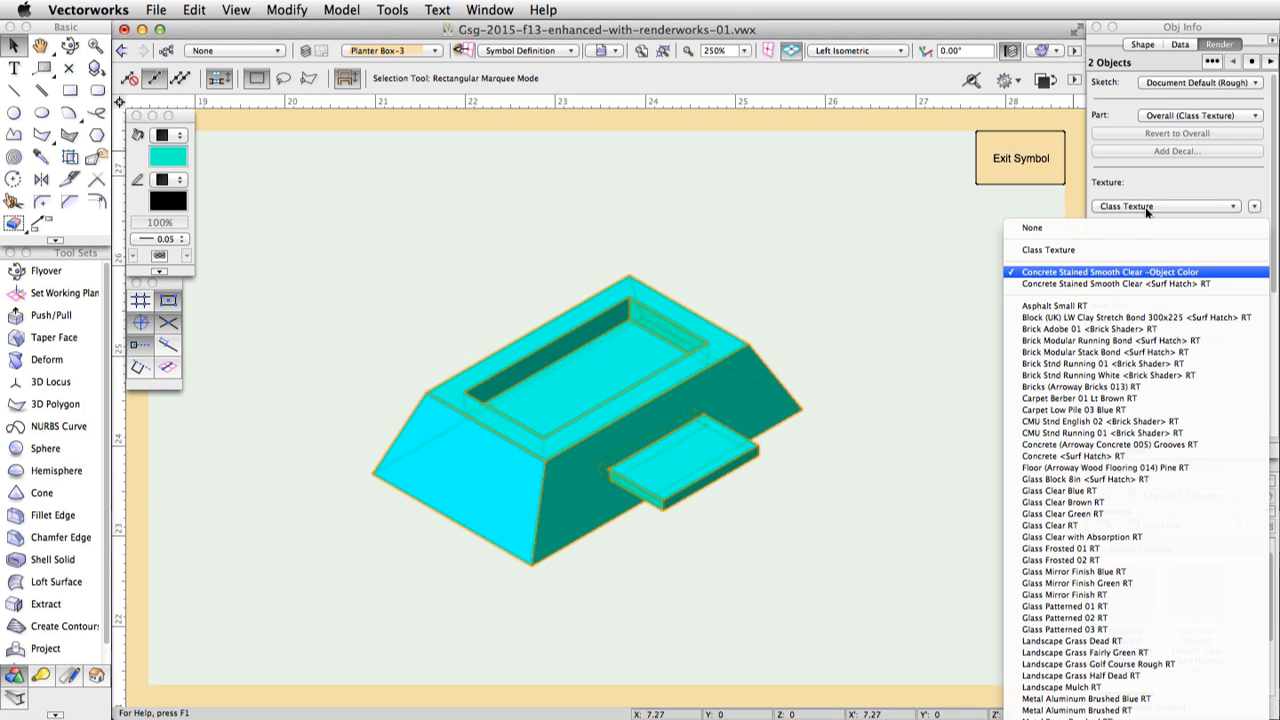
pyautogui.click(1140, 270)
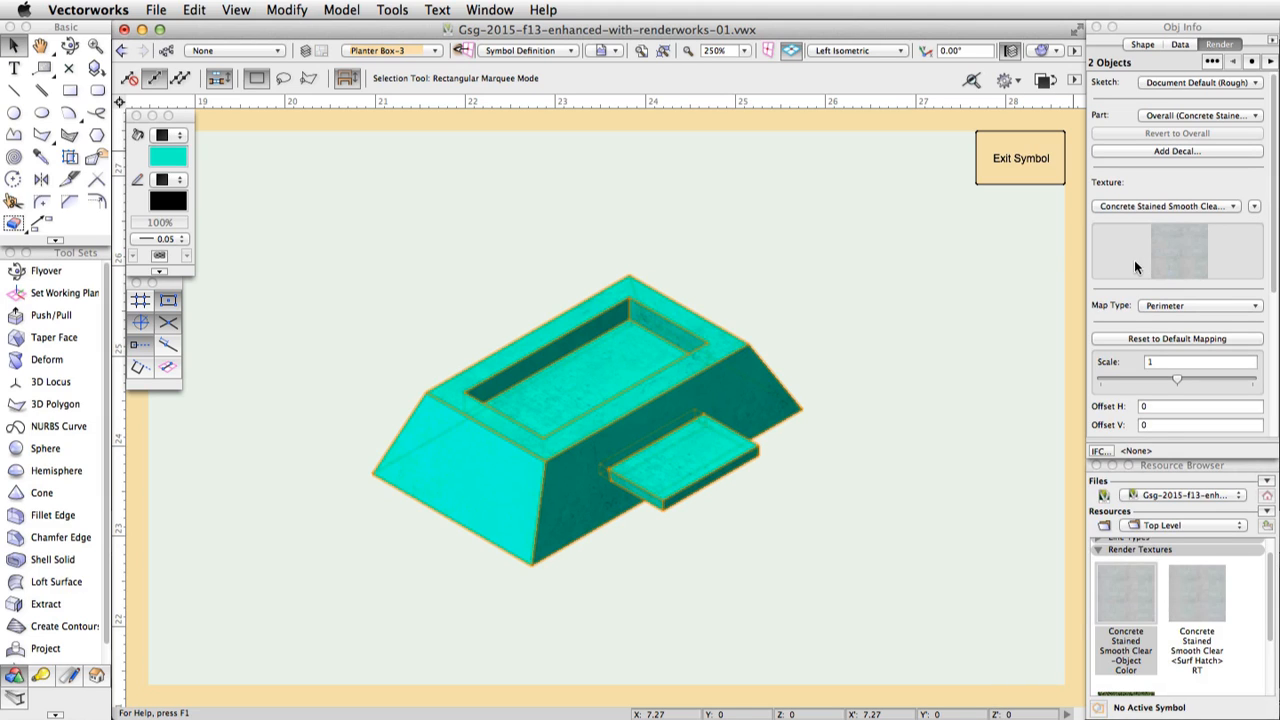
pyautogui.click(775, 486)
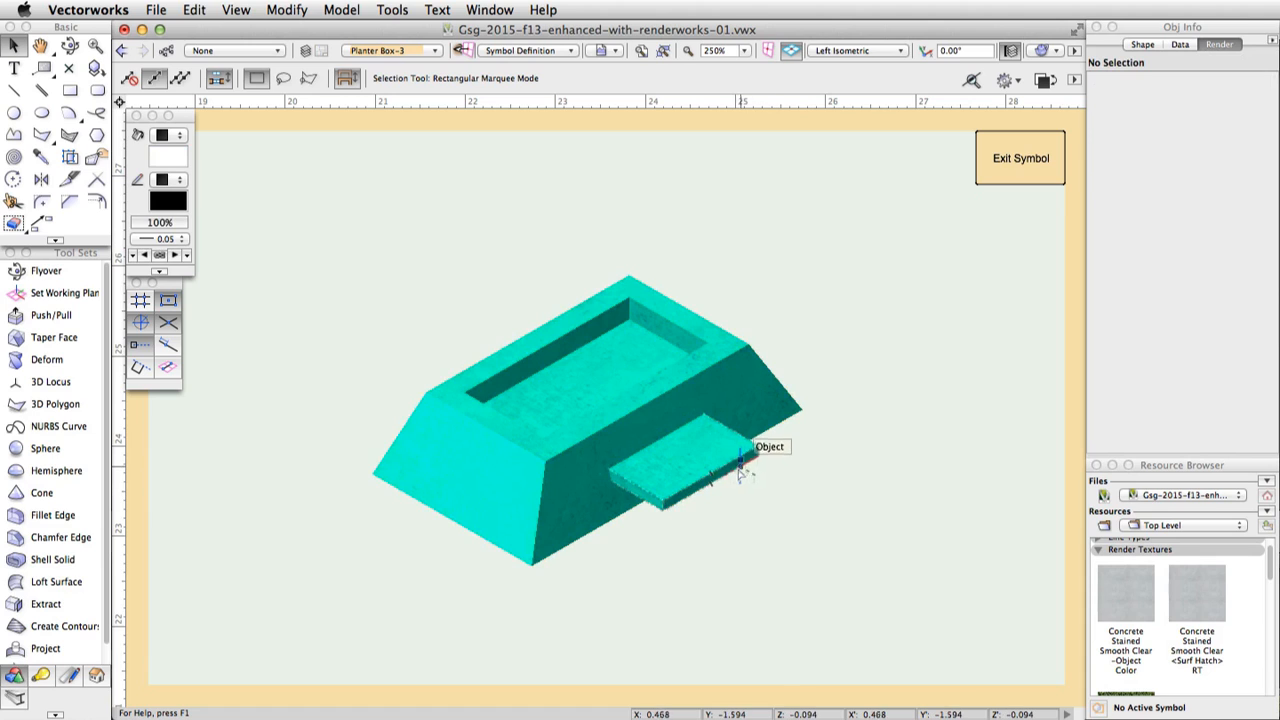
# Change the fill color of the planter's small side slab to gray and exit the symbol.
pyautogui.click(735, 468)
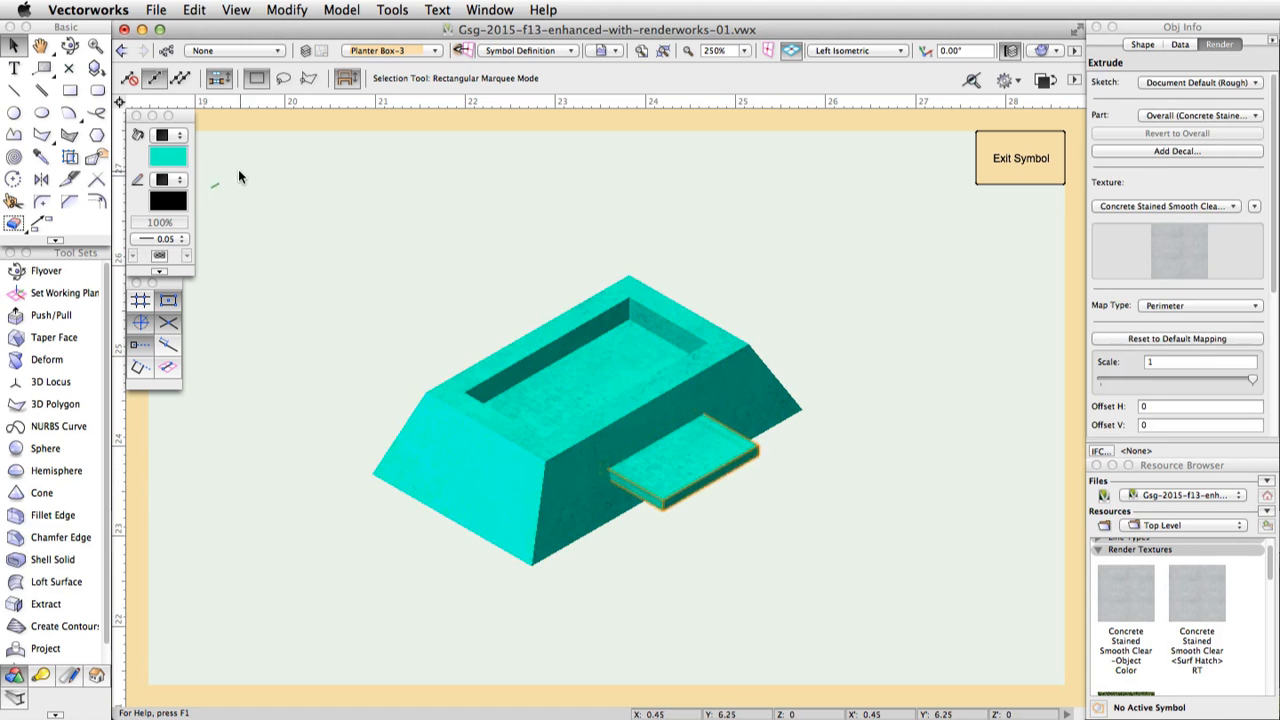
pyautogui.click(181, 156)
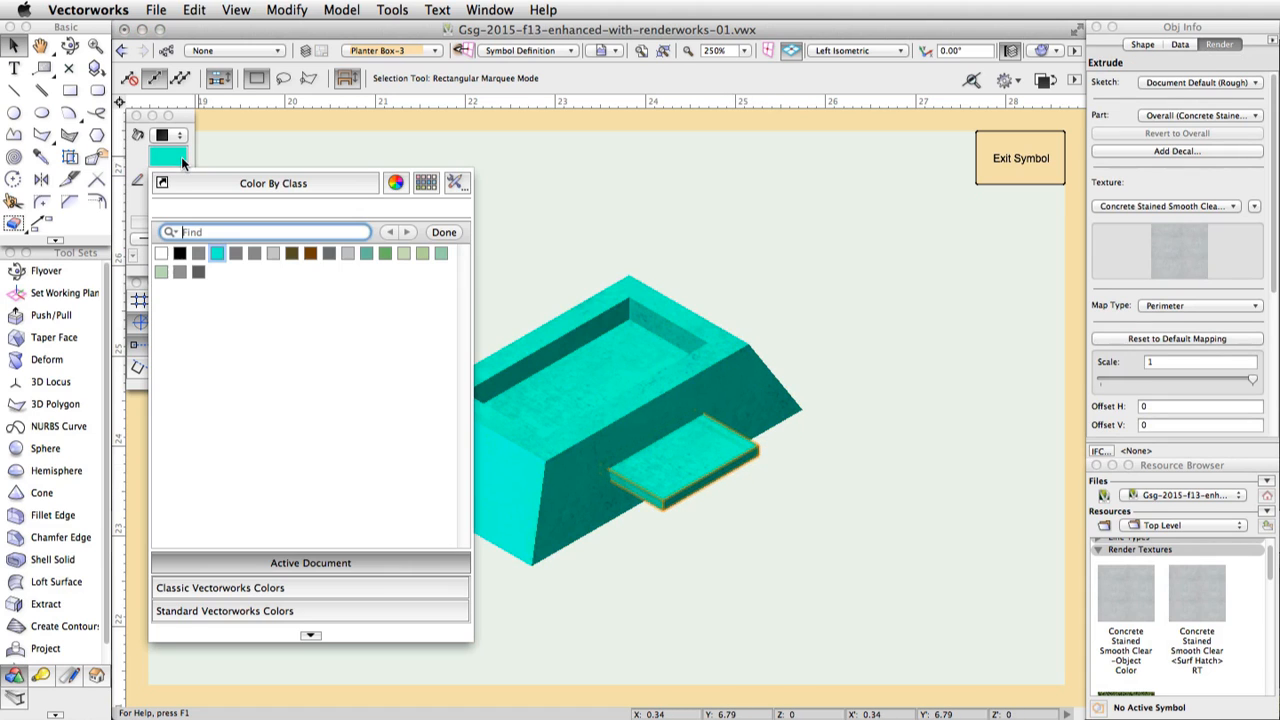
pyautogui.click(200, 249)
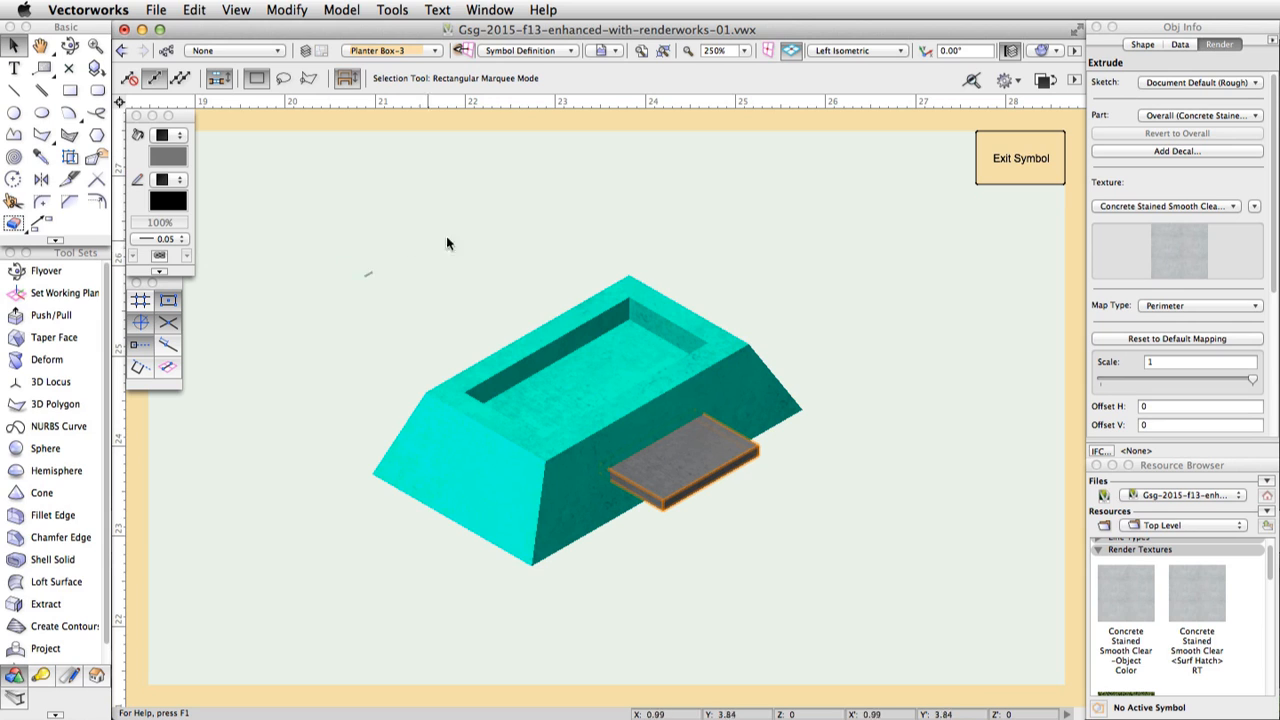
pyautogui.click(1012, 178)
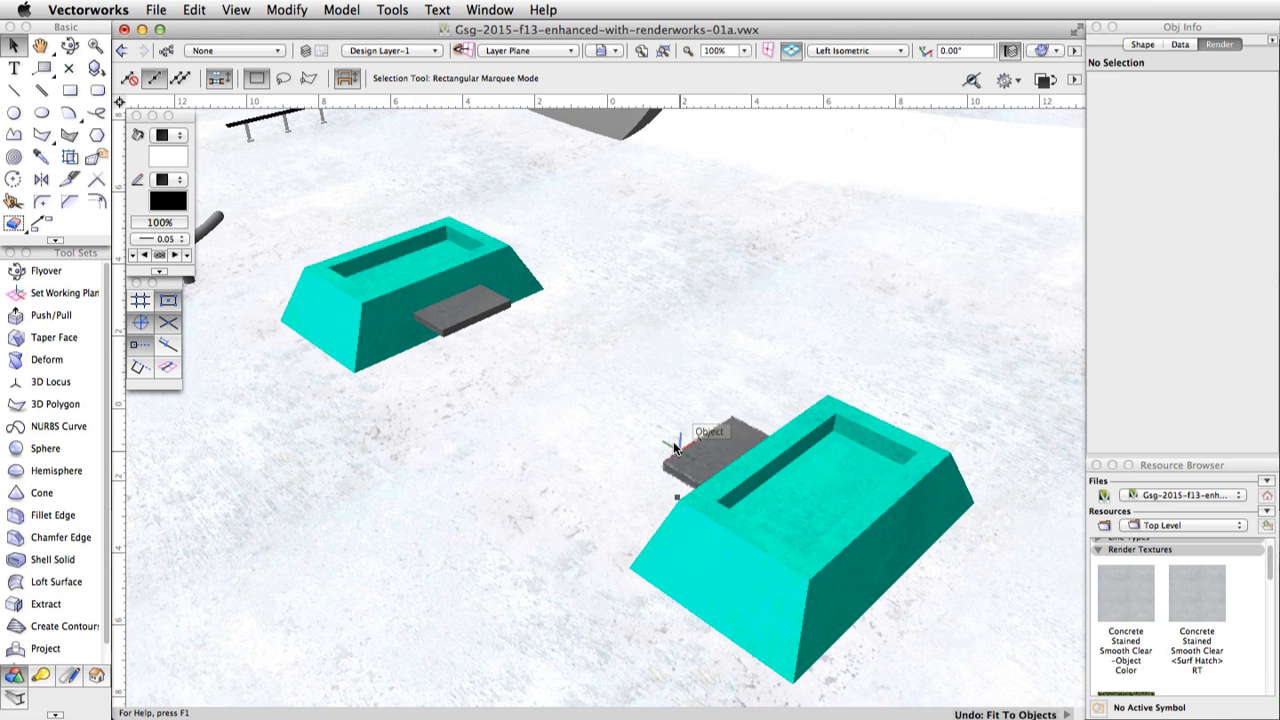
# Apply the Concrete Stained Smooth Clear -Object Color texture to the large curved gray ramp near the gazebo.
pyautogui.scroll(-3, 672, 441)
pyautogui.scroll(5, 620, 130)
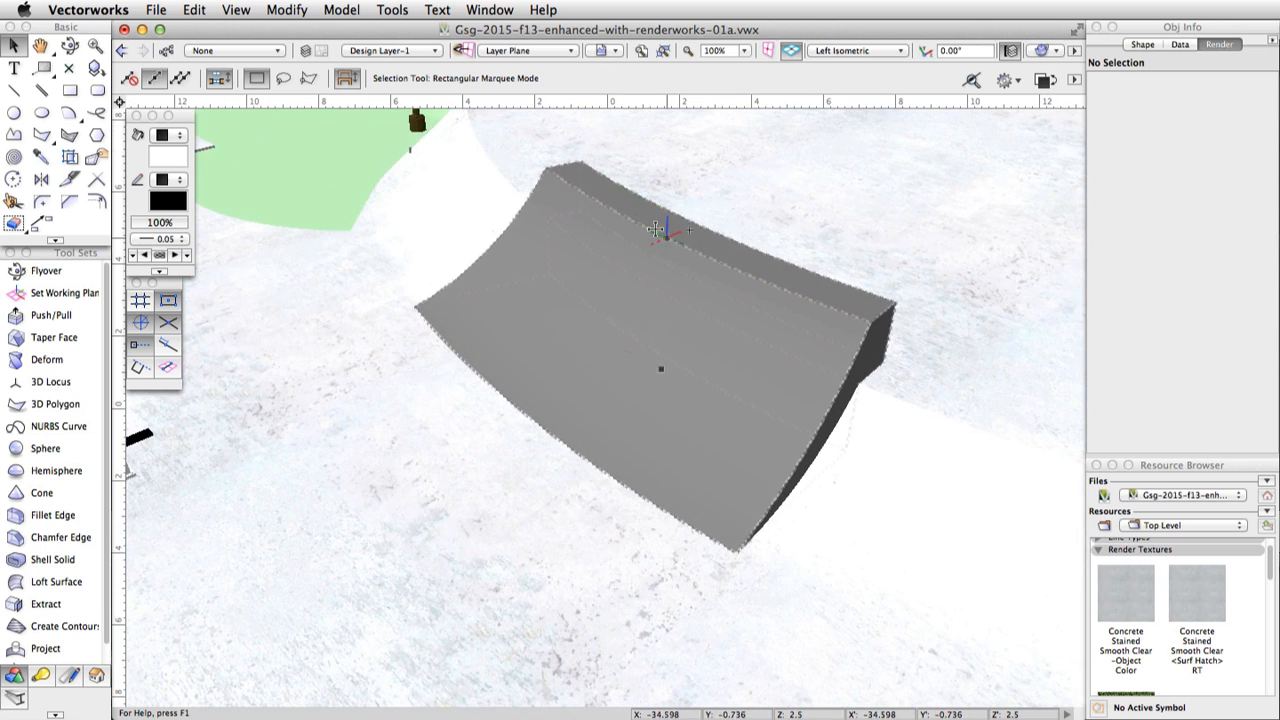
pyautogui.click(660, 228)
pyautogui.click(1133, 205)
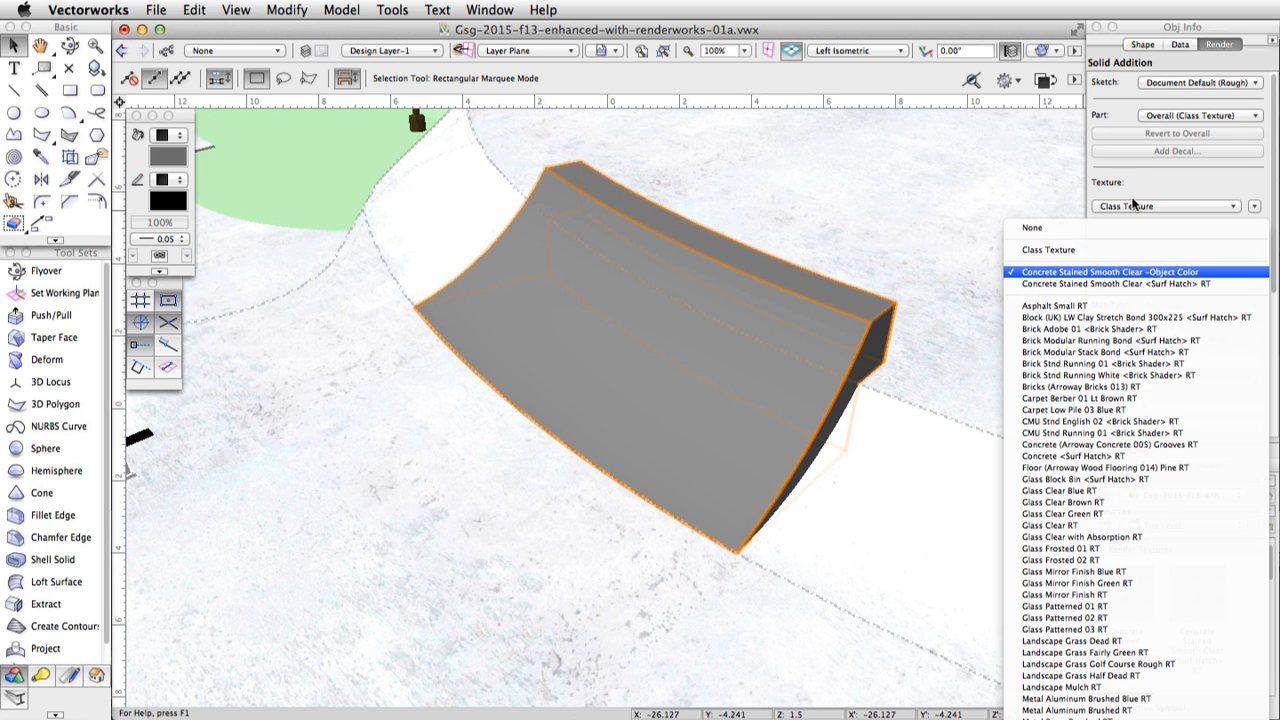
pyautogui.click(1133, 271)
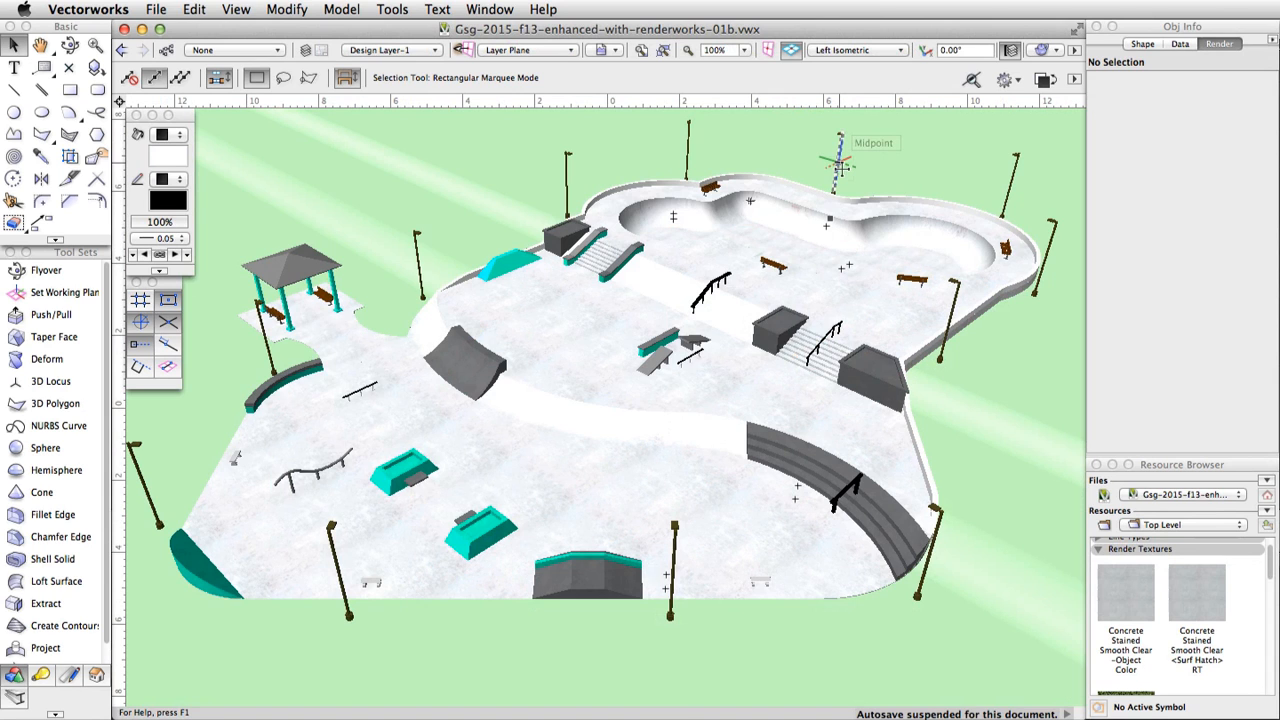
# Apply the Concrete Stained Smooth Clear -Object Color texture to the flat floor surface of the large bowl.
pyautogui.scroll(2, 842, 167)
pyautogui.scroll(2, 1004, 214)
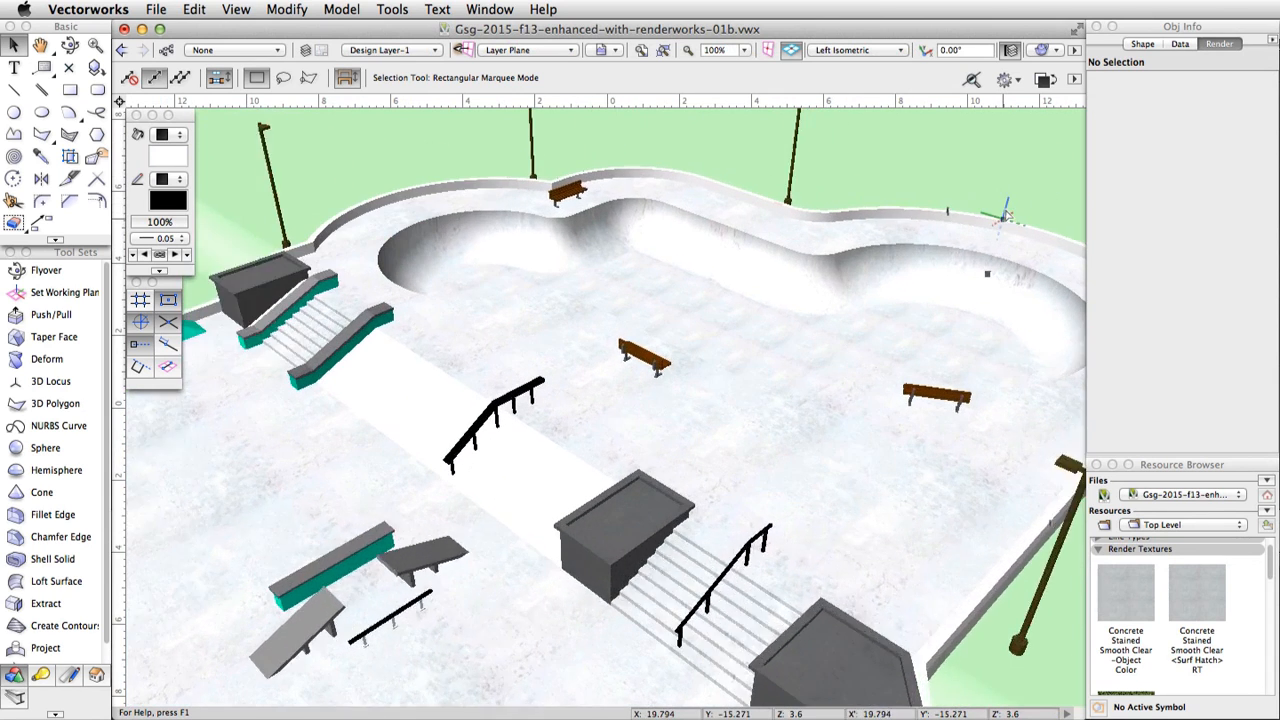
pyautogui.scroll(2, 1005, 214)
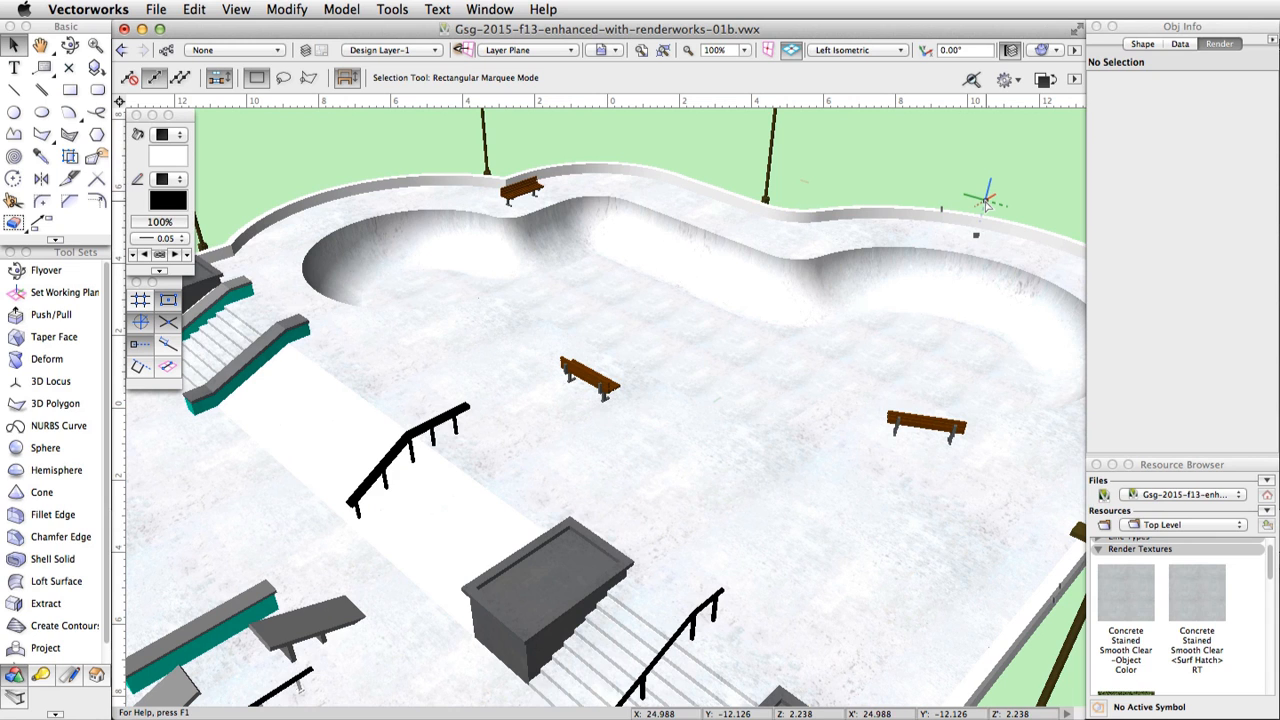
pyautogui.click(698, 325)
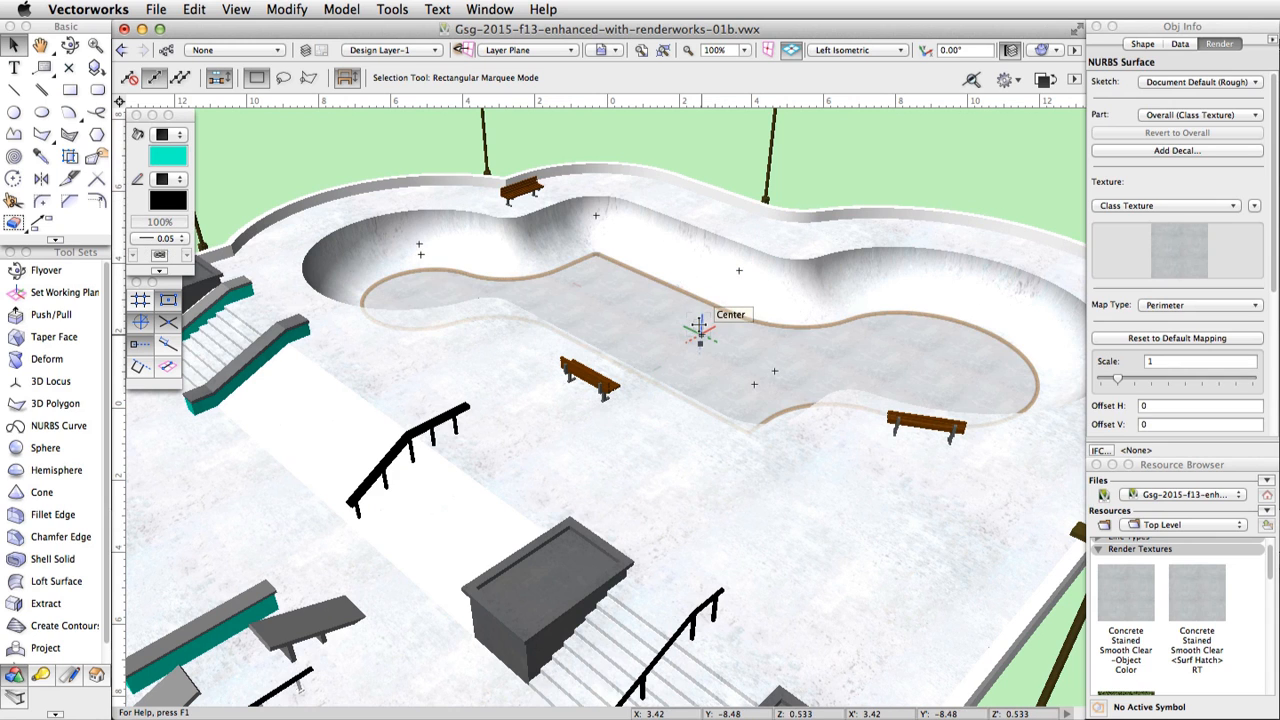
pyautogui.click(1115, 207)
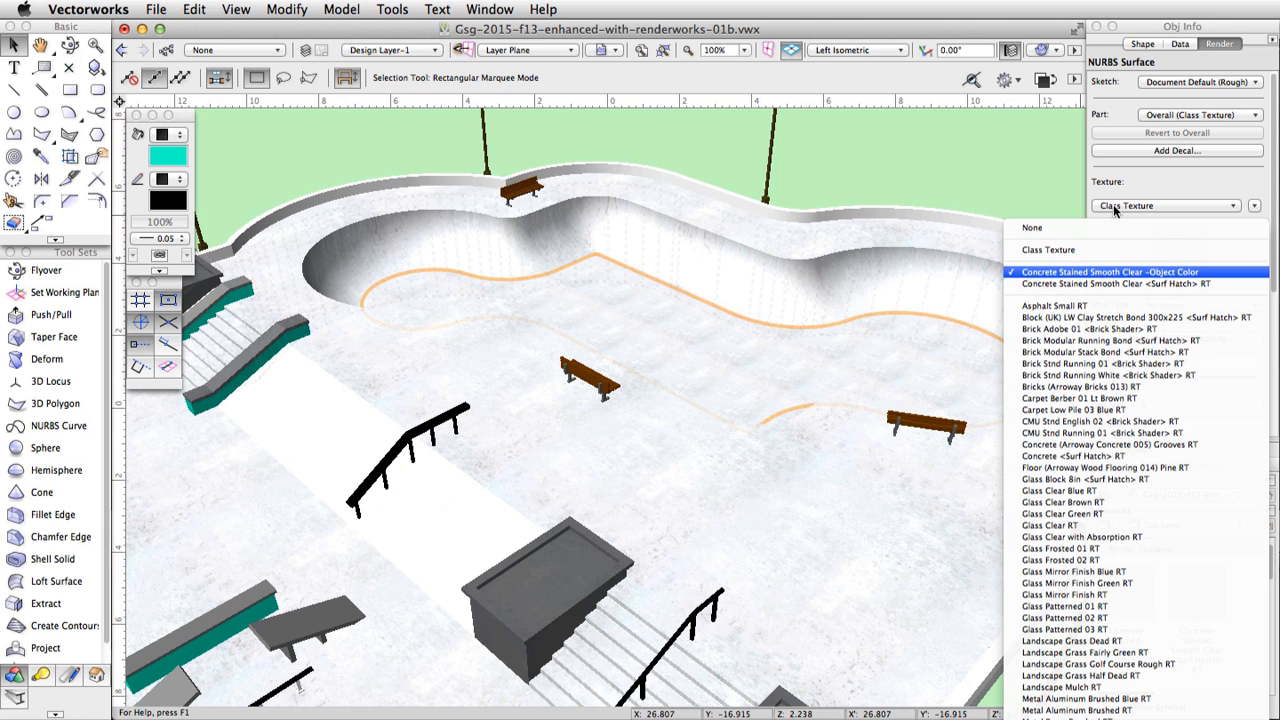
pyautogui.click(1121, 271)
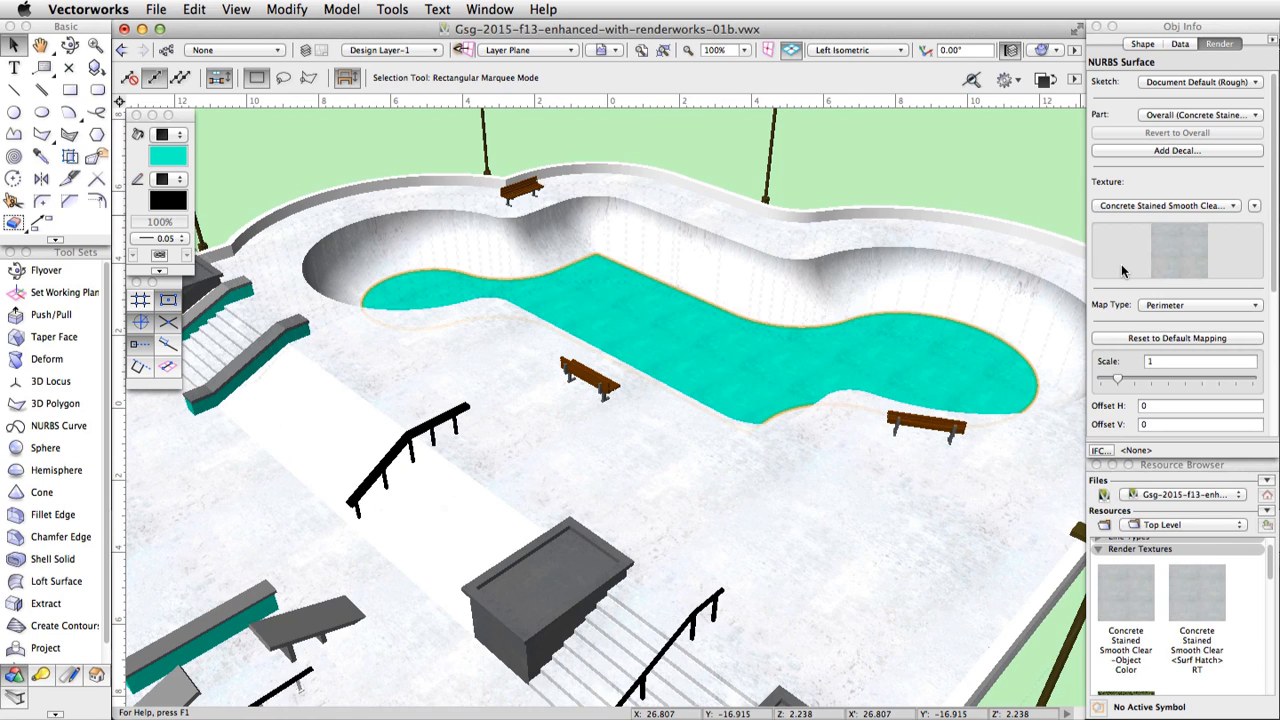
# Change the bowl floor's texture mapping to Plane, enlarge the texture frame to a scale of about 1.923, and deselect the floor.
pyautogui.click(69, 160)
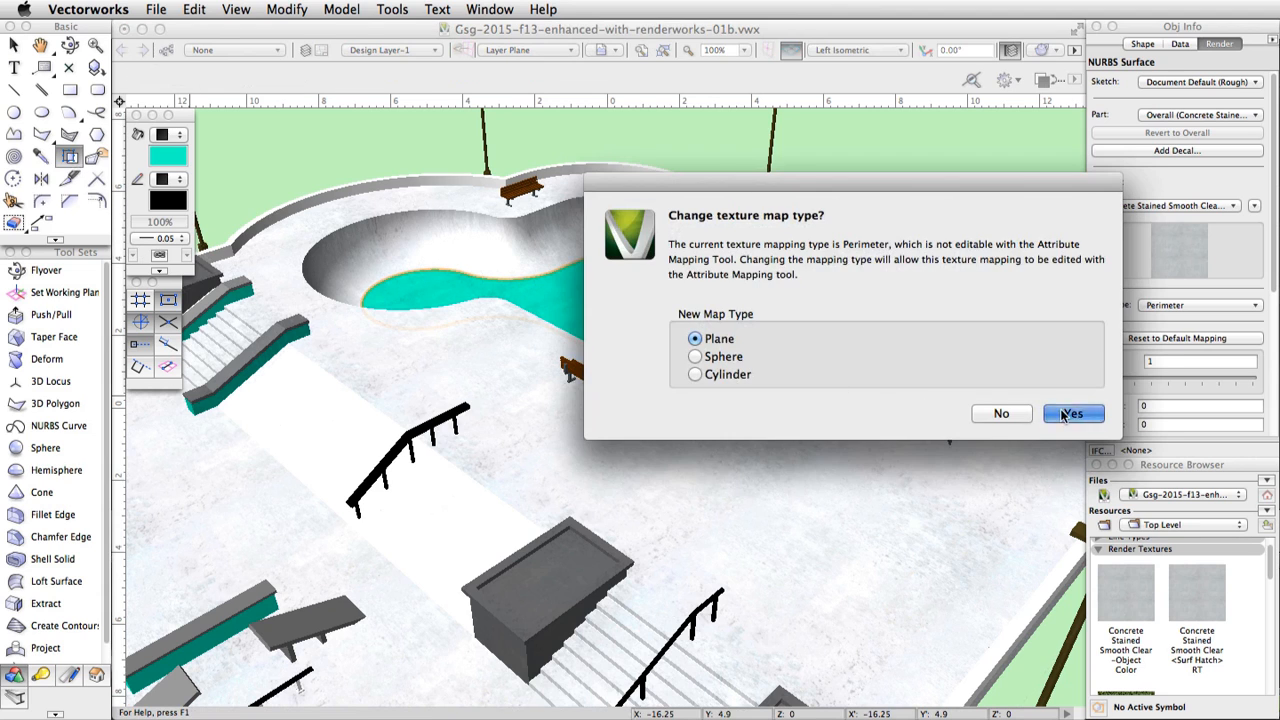
pyautogui.click(1062, 414)
pyautogui.click(692, 366)
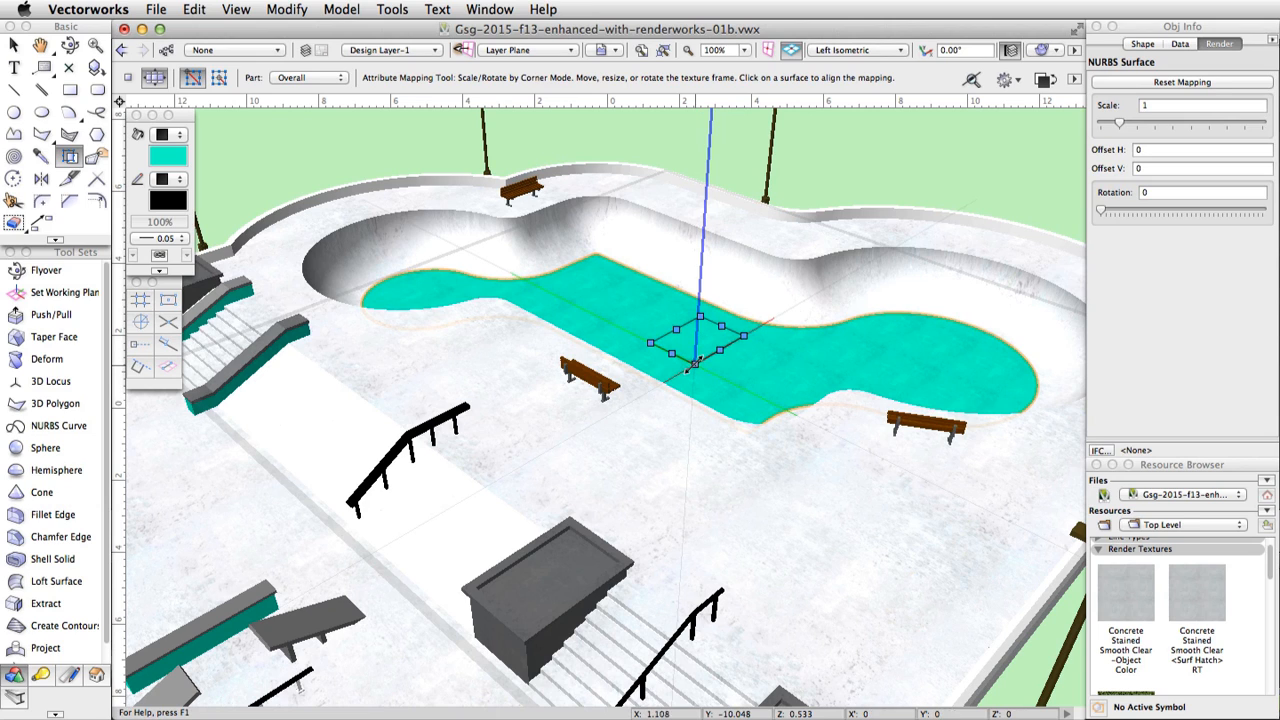
pyautogui.click(694, 366)
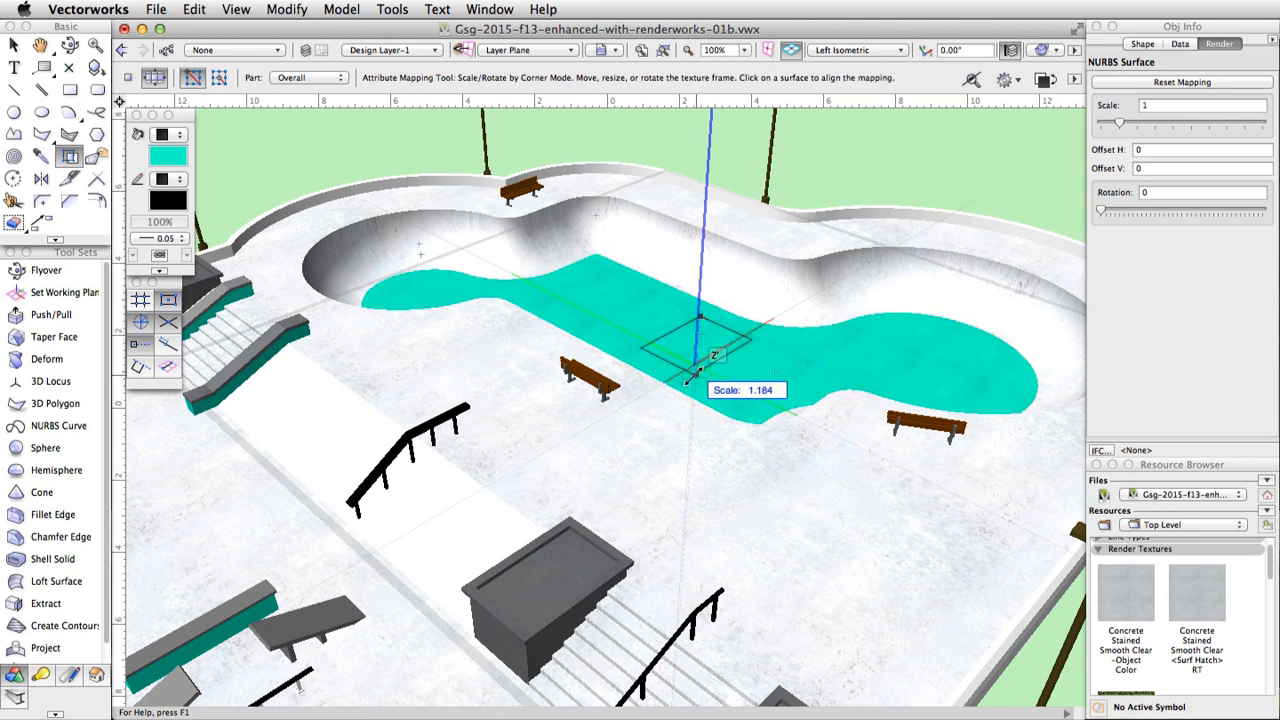
pyautogui.press('`')
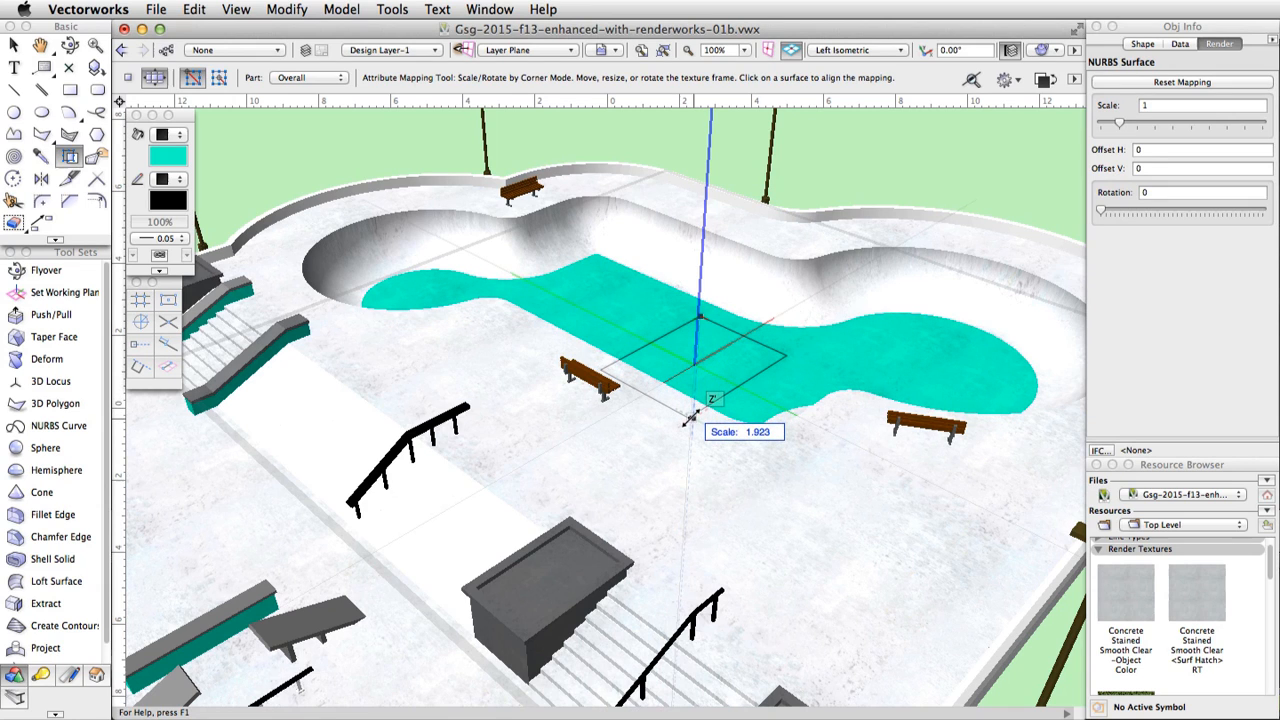
pyautogui.click(690, 418)
pyautogui.press('`')
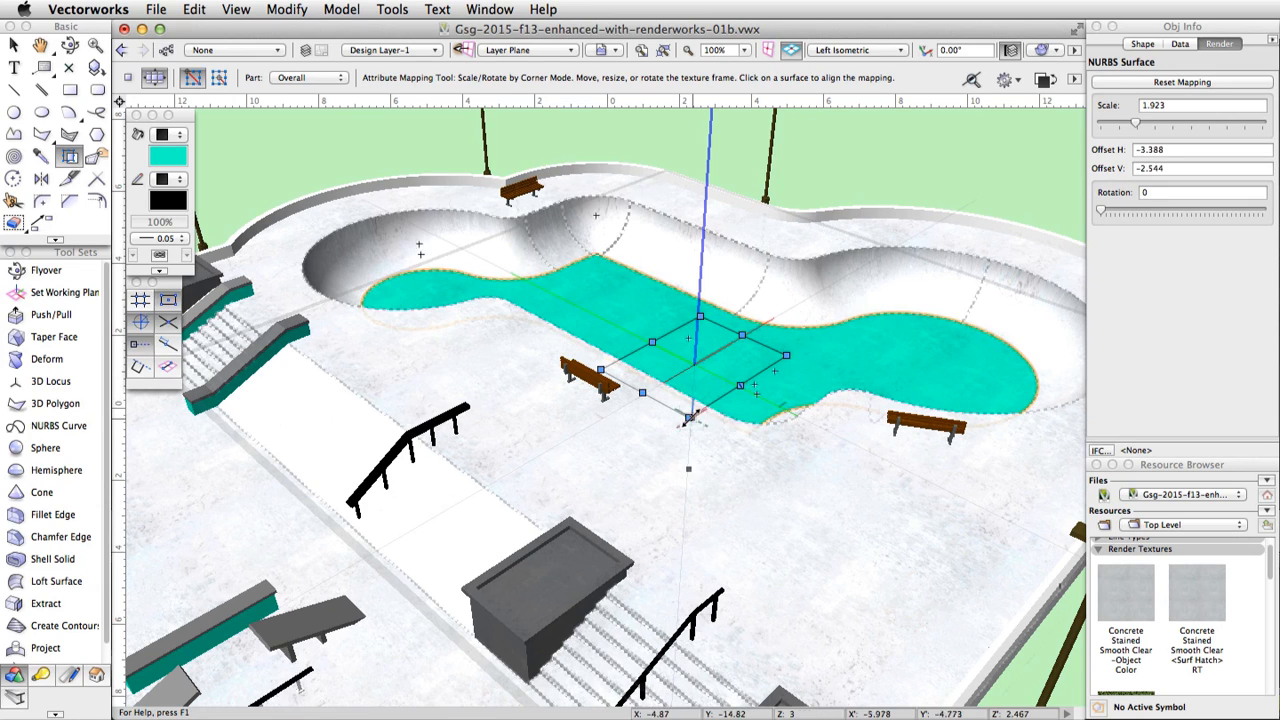
pyautogui.press('x')
pyautogui.press('x')
# Load the Textures_Exterior Finishes.vwx file from the Vectorworks Libraries as the resource source for the gazebo.
pyautogui.scroll(-3, 930, 410)
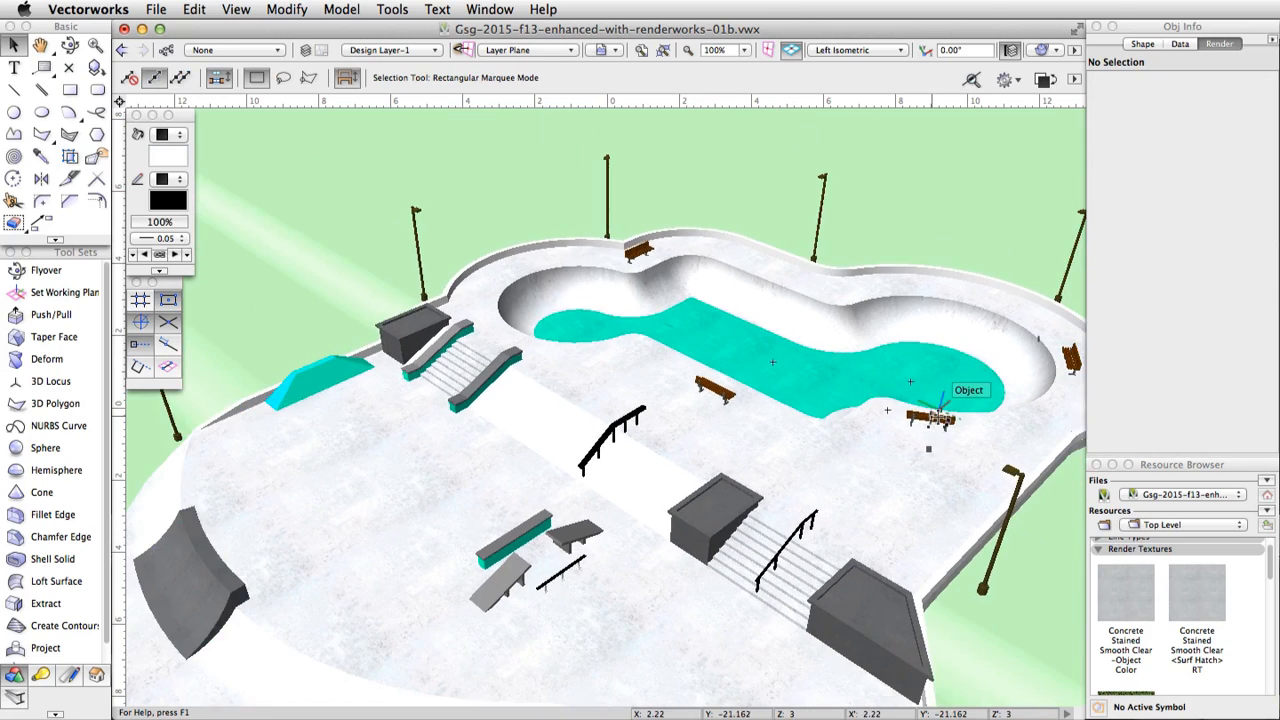
pyautogui.scroll(-3, 887, 410)
pyautogui.scroll(5, 340, 425)
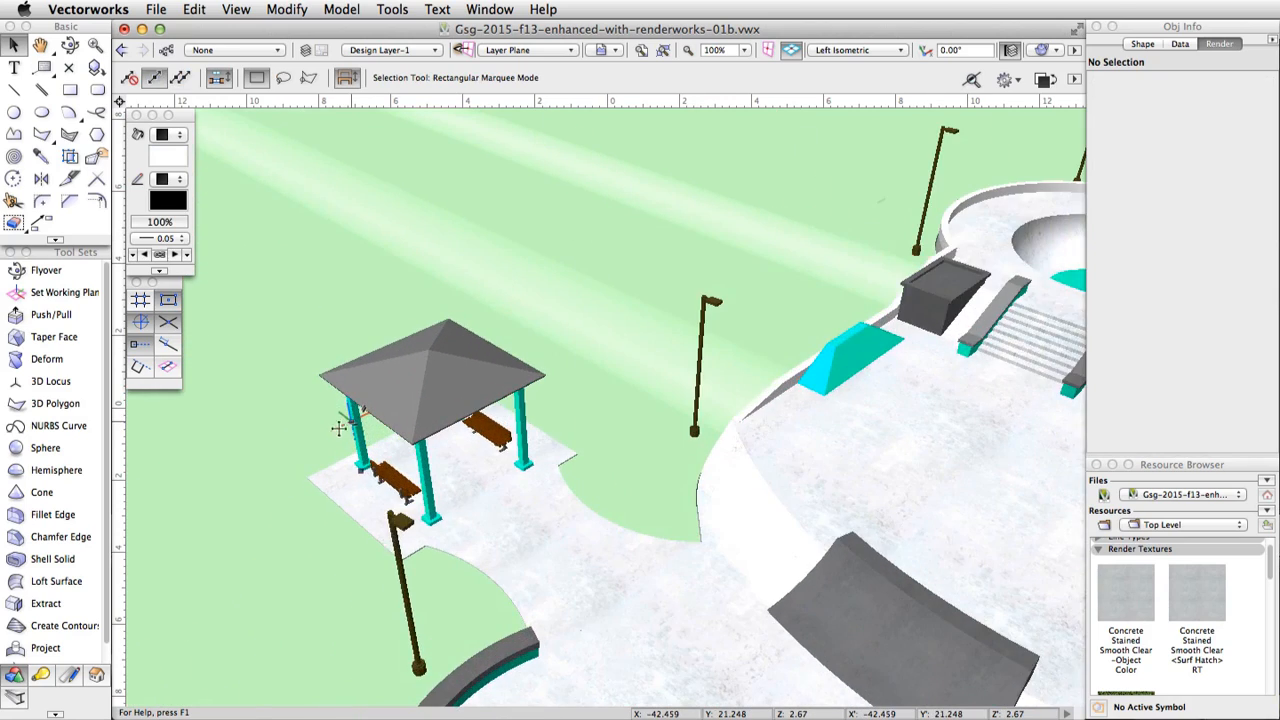
pyautogui.scroll(4, 340, 425)
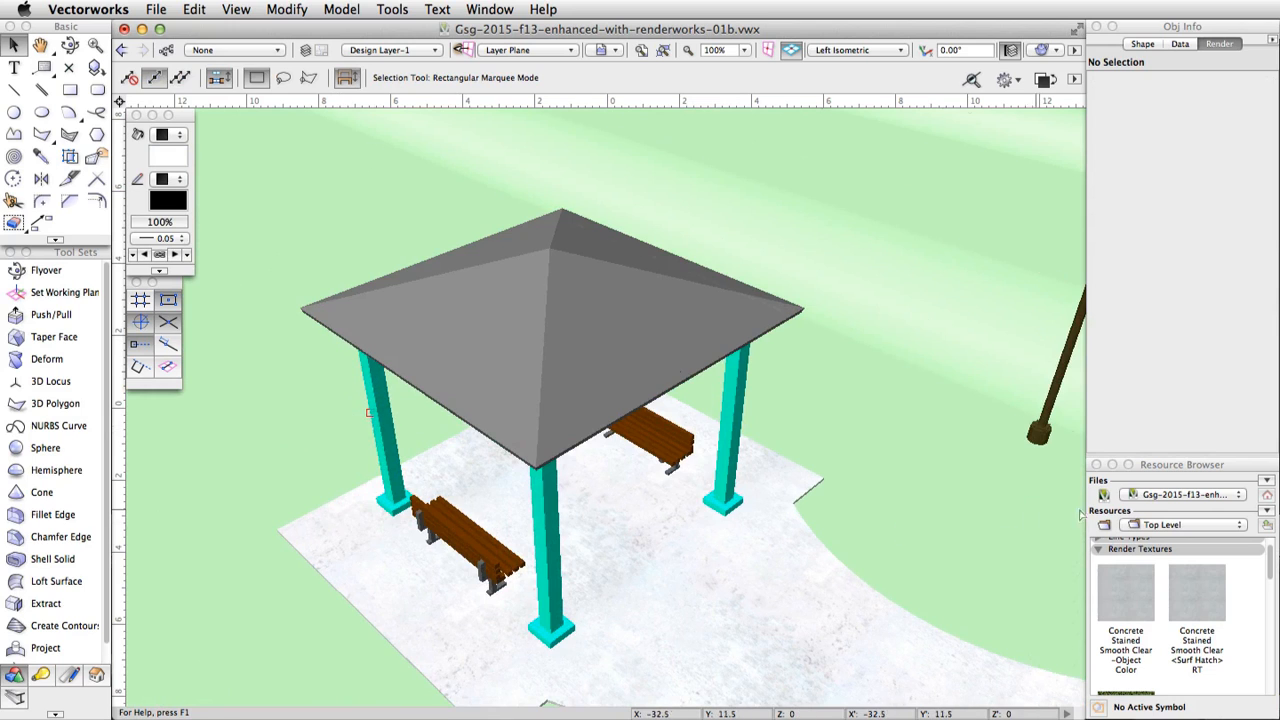
pyautogui.click(1159, 494)
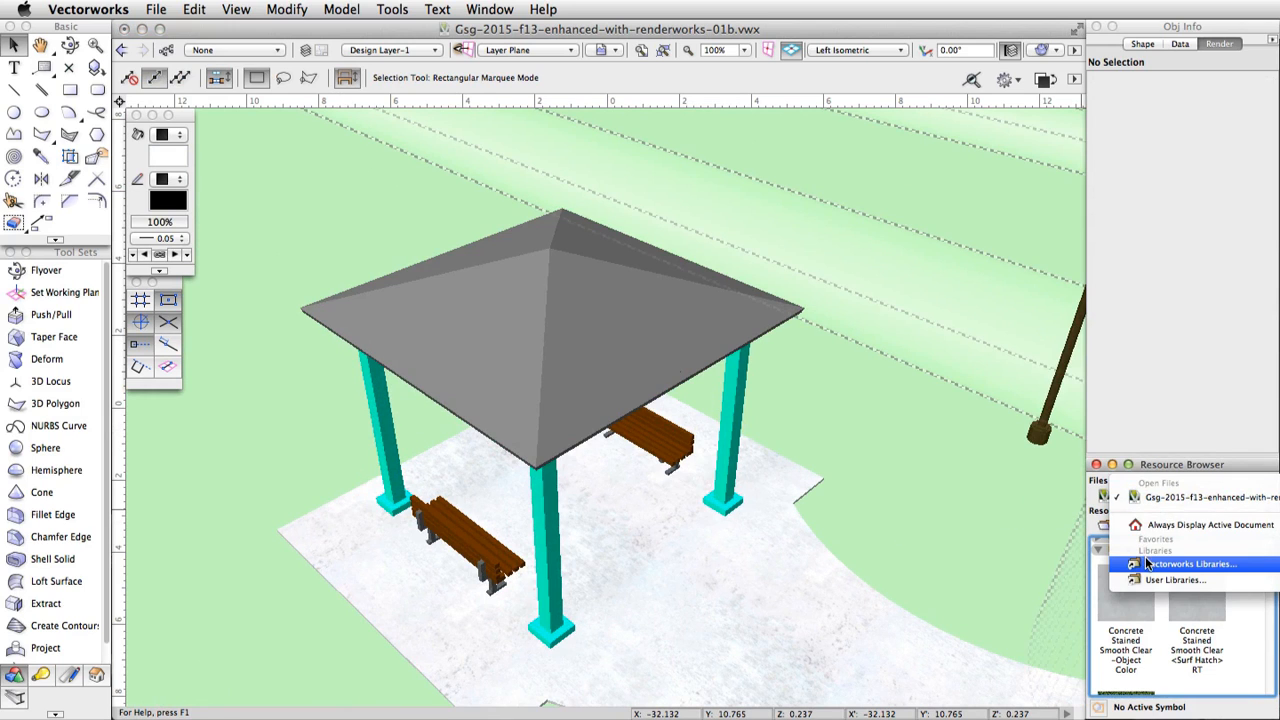
pyautogui.click(1160, 564)
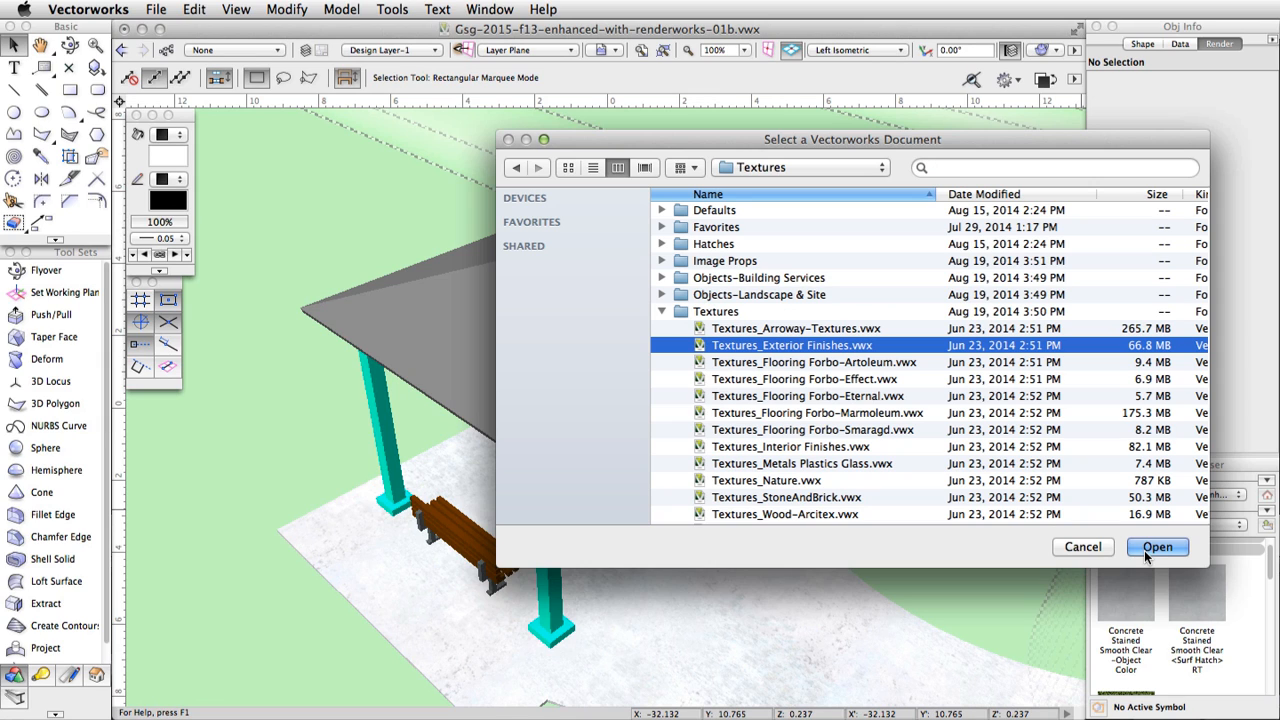
pyautogui.click(1156, 547)
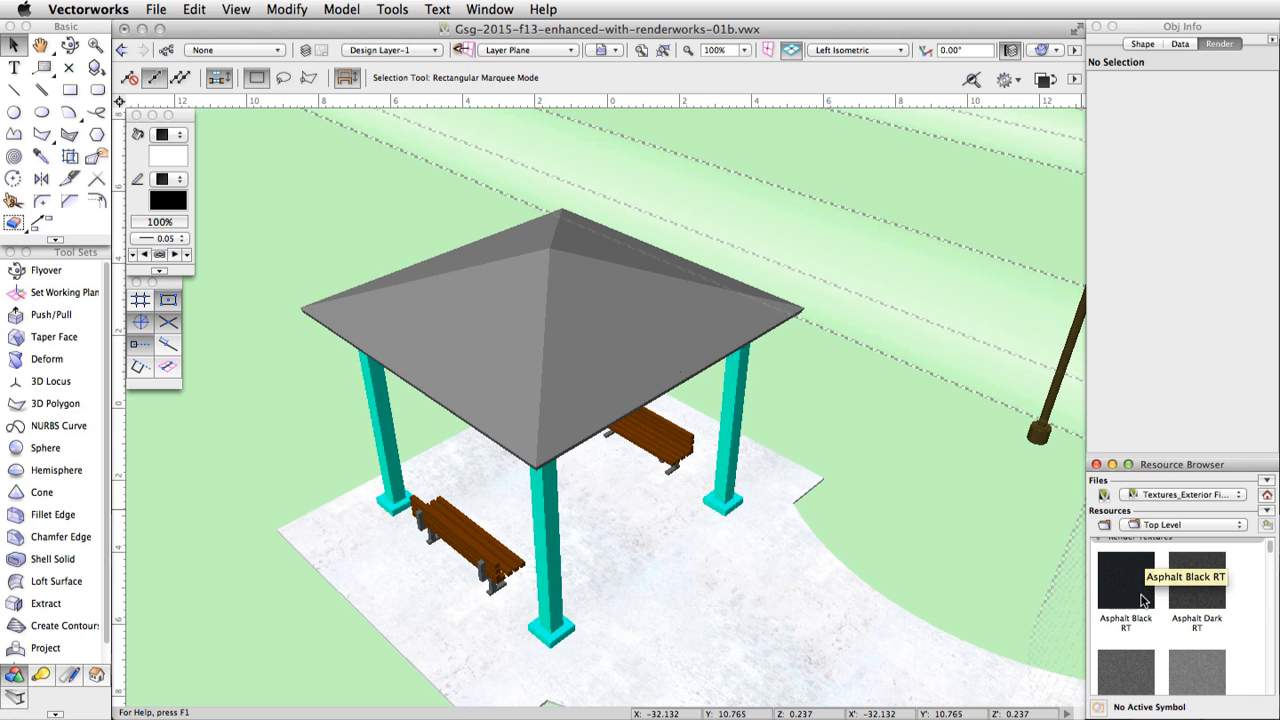
# Find the Shingles White <Surf Hatch> RT texture and apply it to the gazebo roof.
pyautogui.scroll(-10, 1143, 600)
pyautogui.click(1143, 600)
pyautogui.scroll(-5, 1143, 600)
pyautogui.moveTo(1183, 605); pyautogui.dragTo(608, 264)
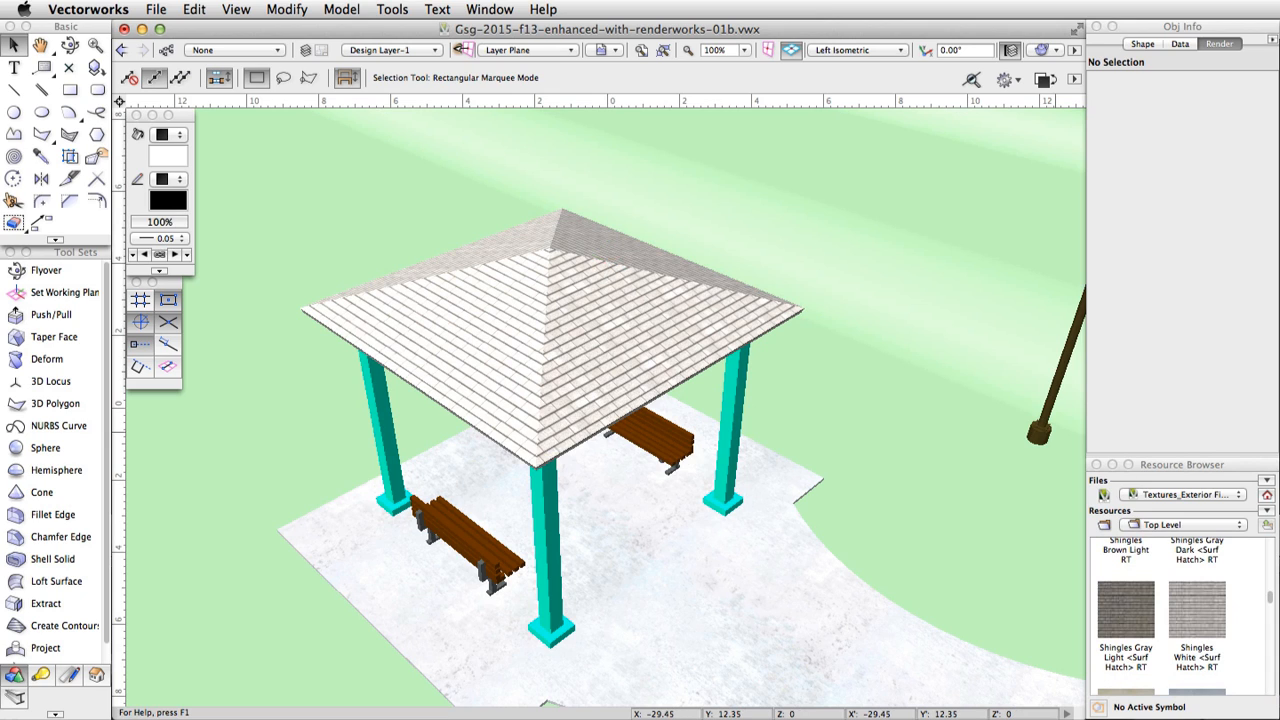
# Edit the current file's Shingles White <Surf Hatch> RT texture so its image color shader uses the object fill as filter color.
pyautogui.click(1267, 496)
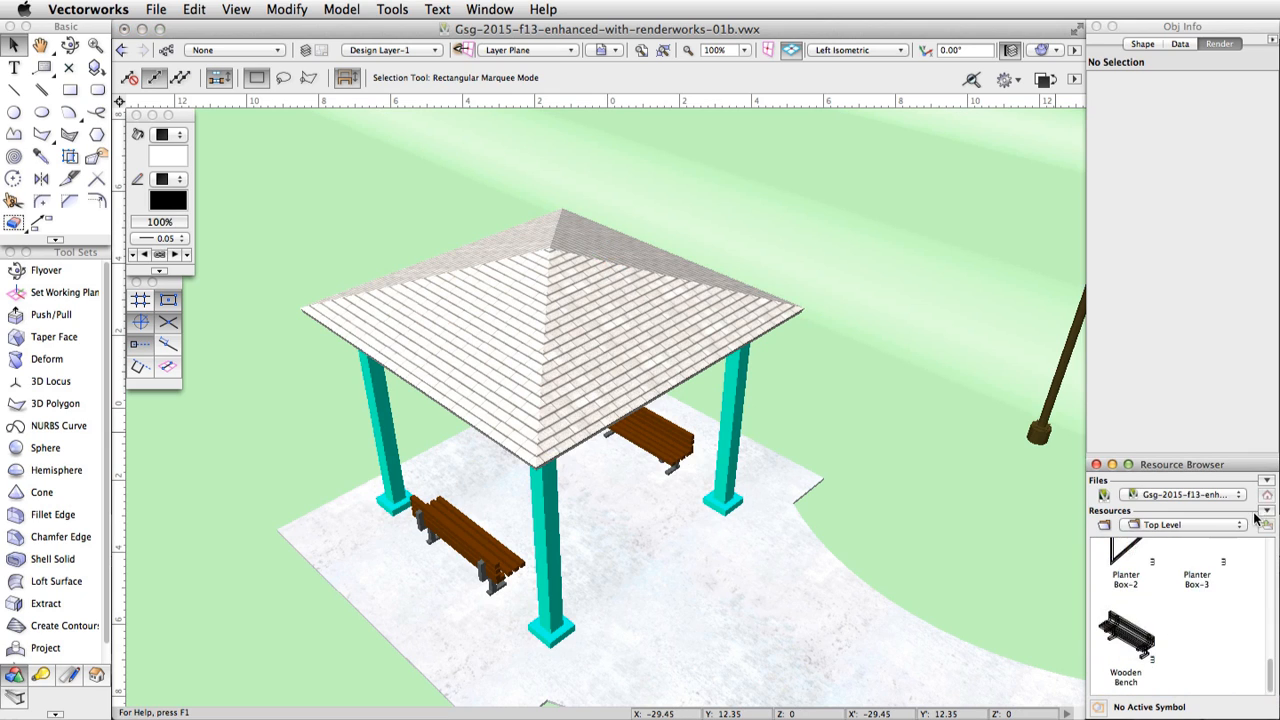
pyautogui.scroll(4, 1160, 622)
pyautogui.rightClick(1177, 594)
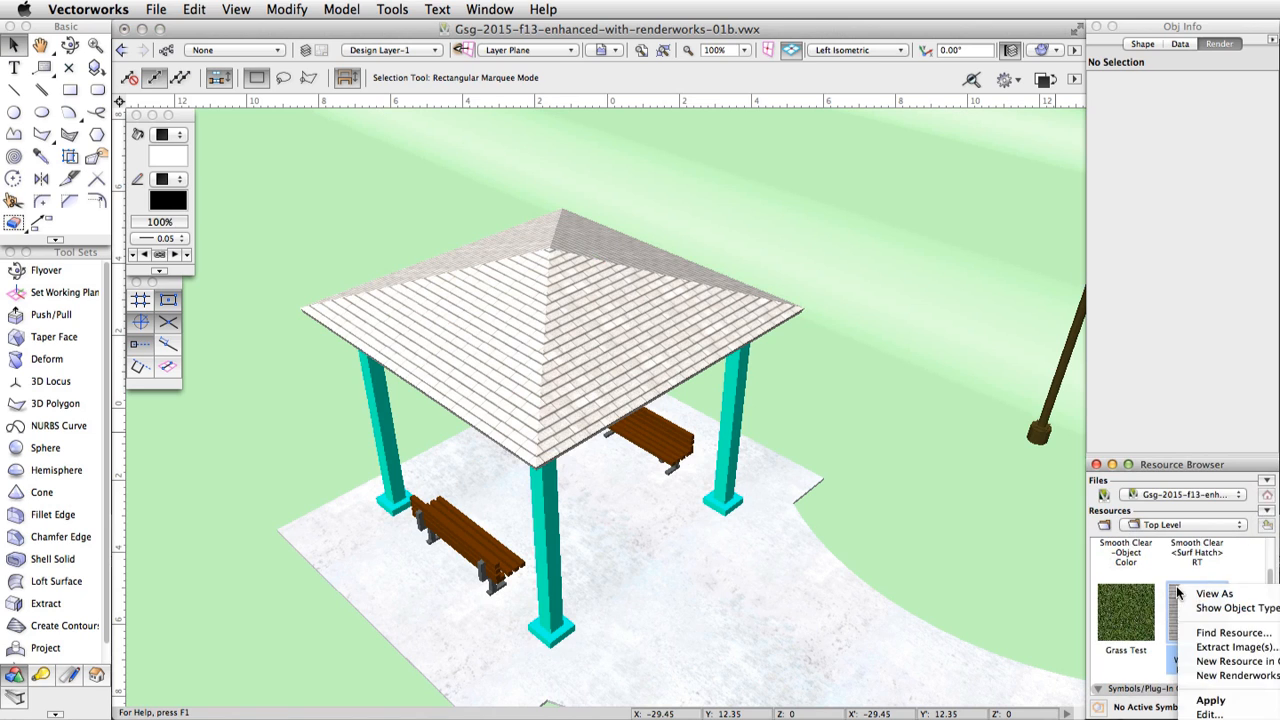
pyautogui.click(1205, 714)
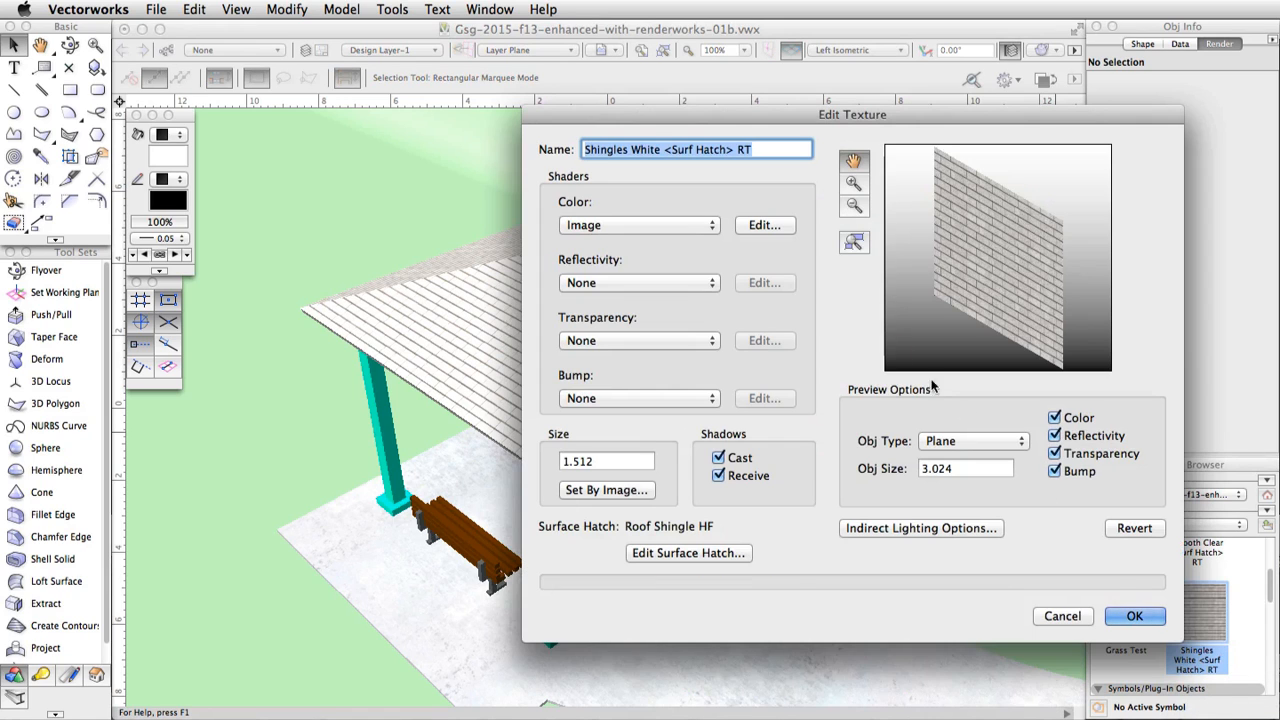
pyautogui.click(764, 225)
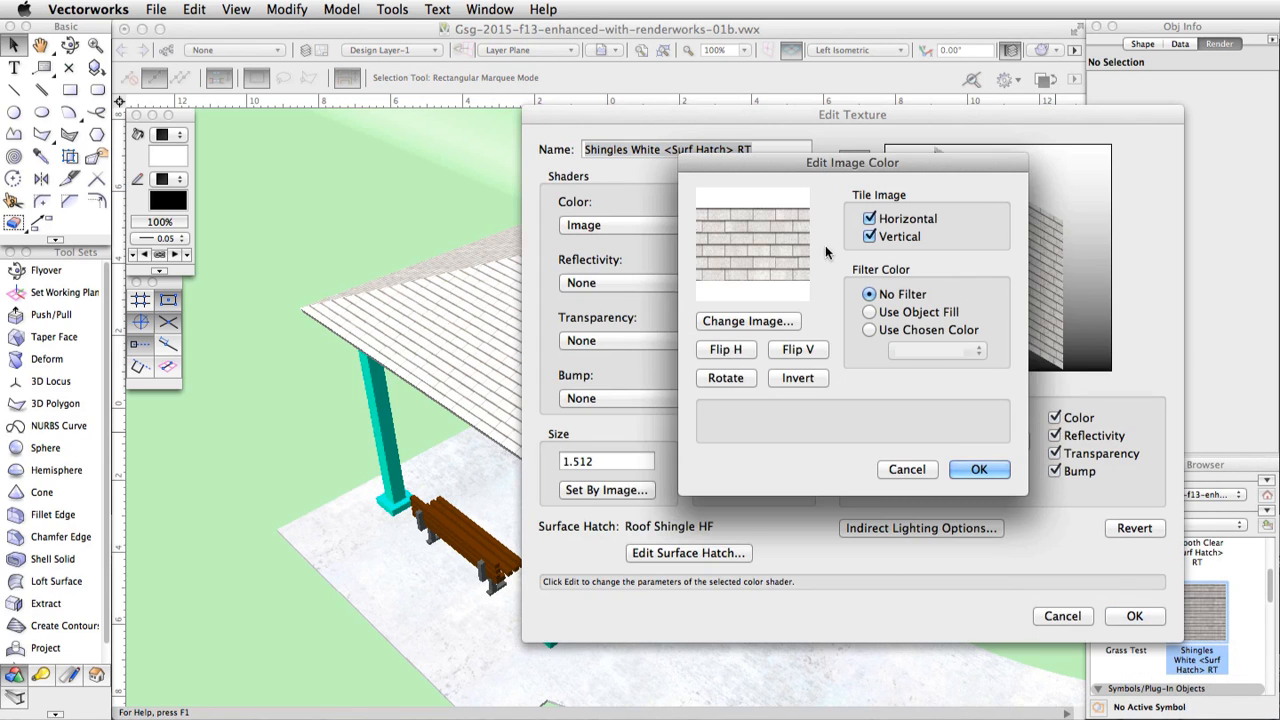
pyautogui.click(869, 312)
pyautogui.click(979, 469)
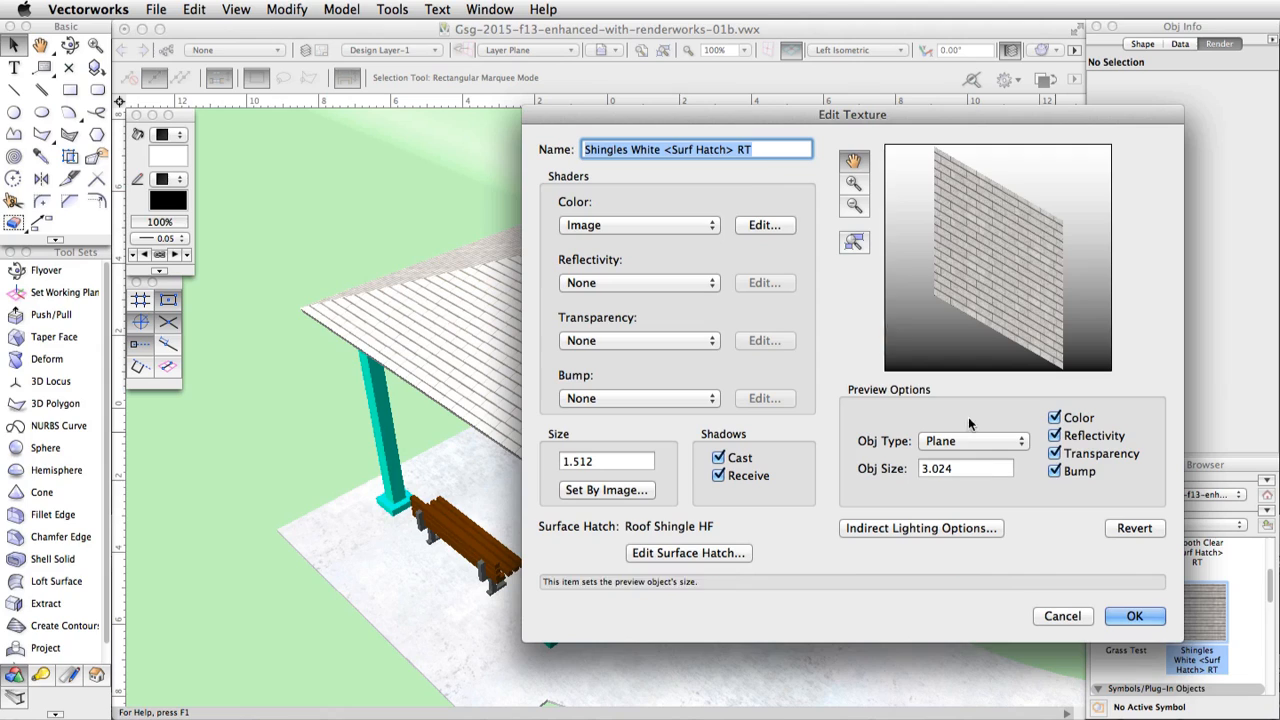
# Rename the shingle texture to "Shingles - Object Color" and save its edits.
pyautogui.moveTo(776, 150); pyautogui.dragTo(630, 150)
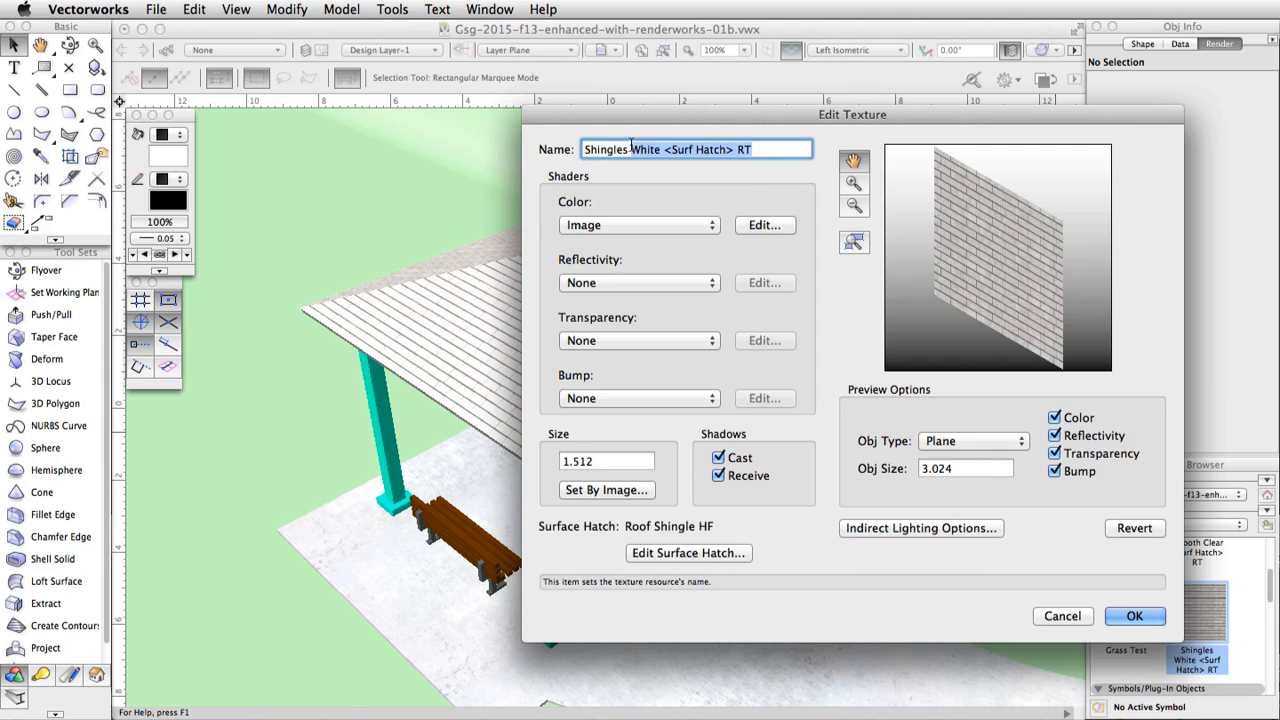
pyautogui.write('- Object Color')
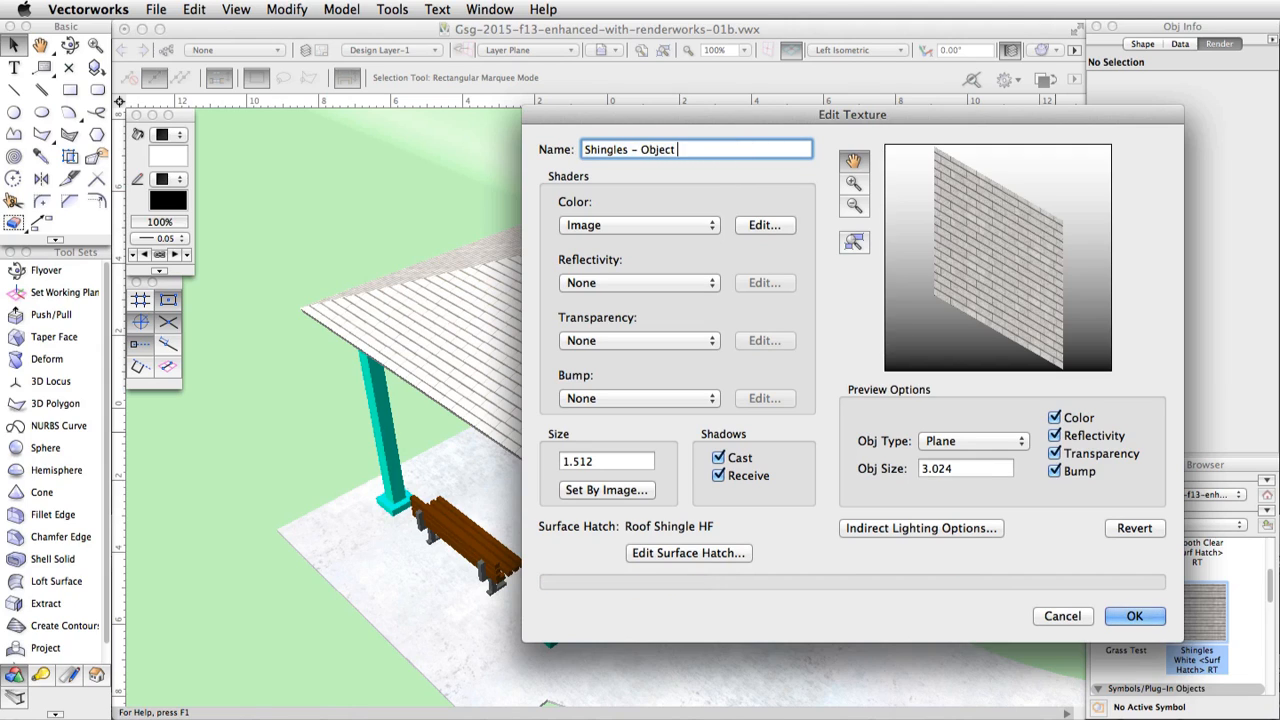
pyautogui.click(1120, 615)
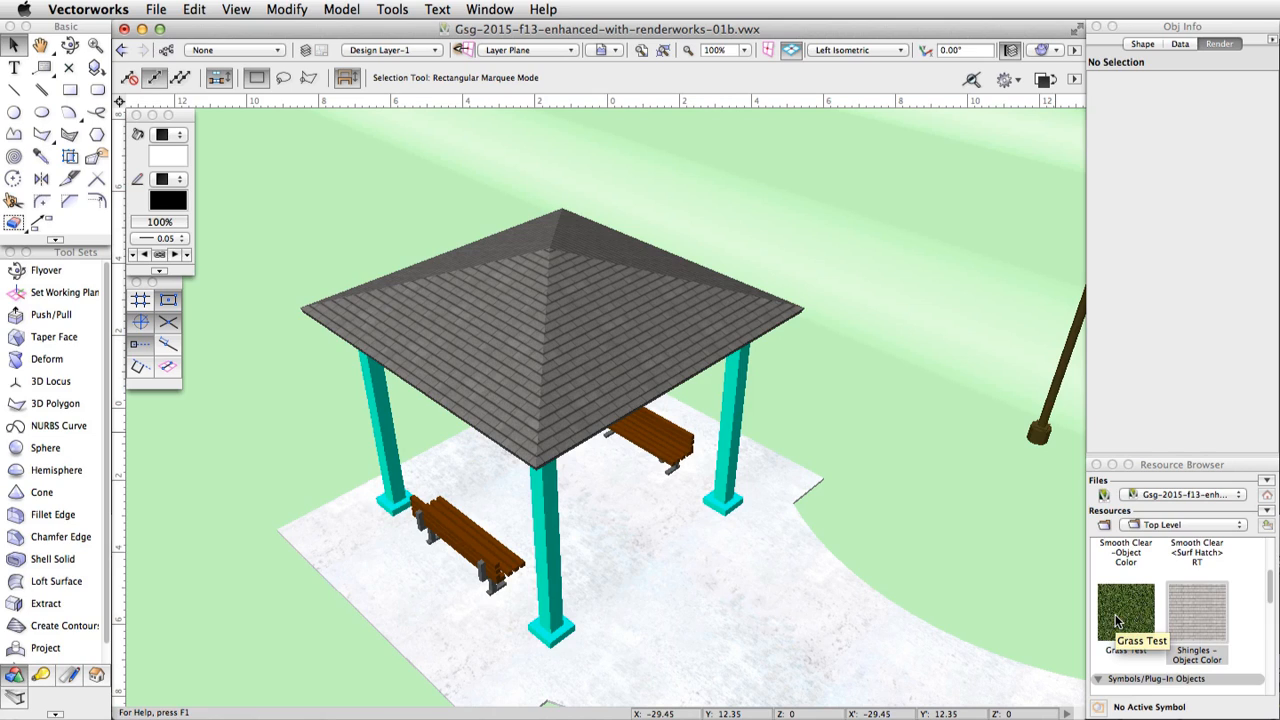
# Load Textures_Metals Plastics Glass.vwx from the Textures folder of the Vectorworks Libraries as the resource source.
pyautogui.click(1140, 495)
pyautogui.click(1143, 562)
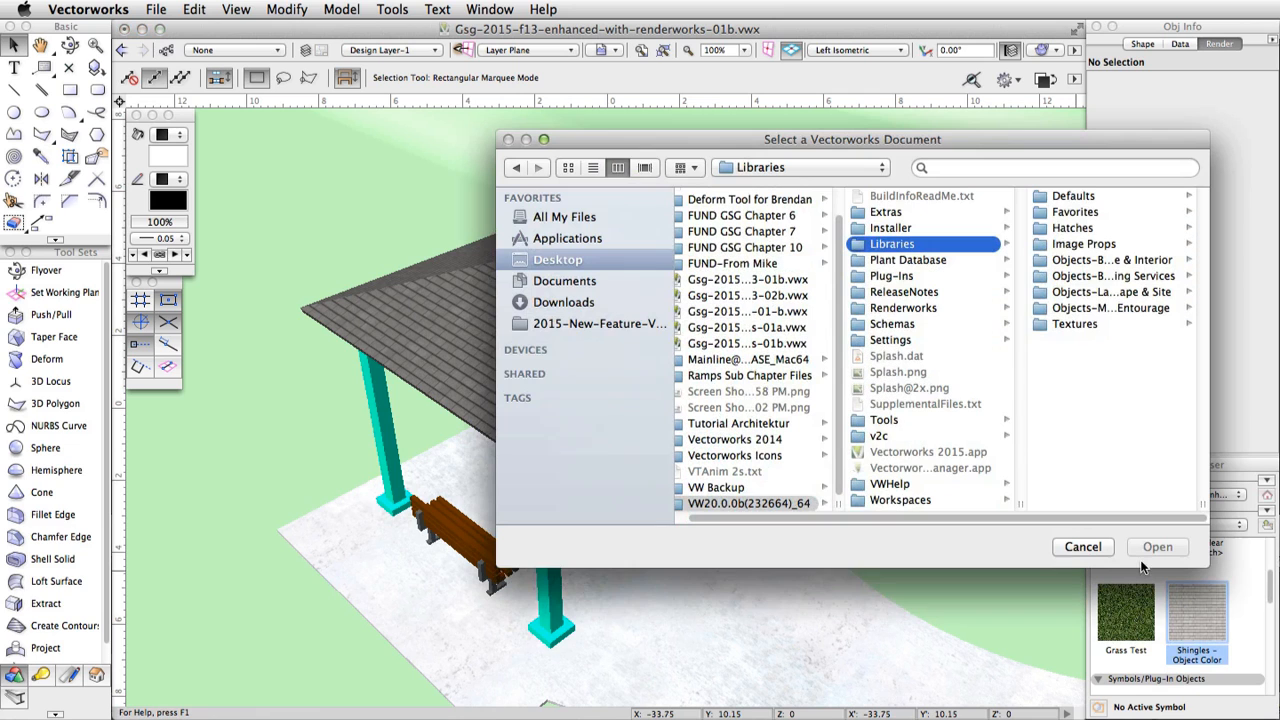
pyautogui.click(1076, 325)
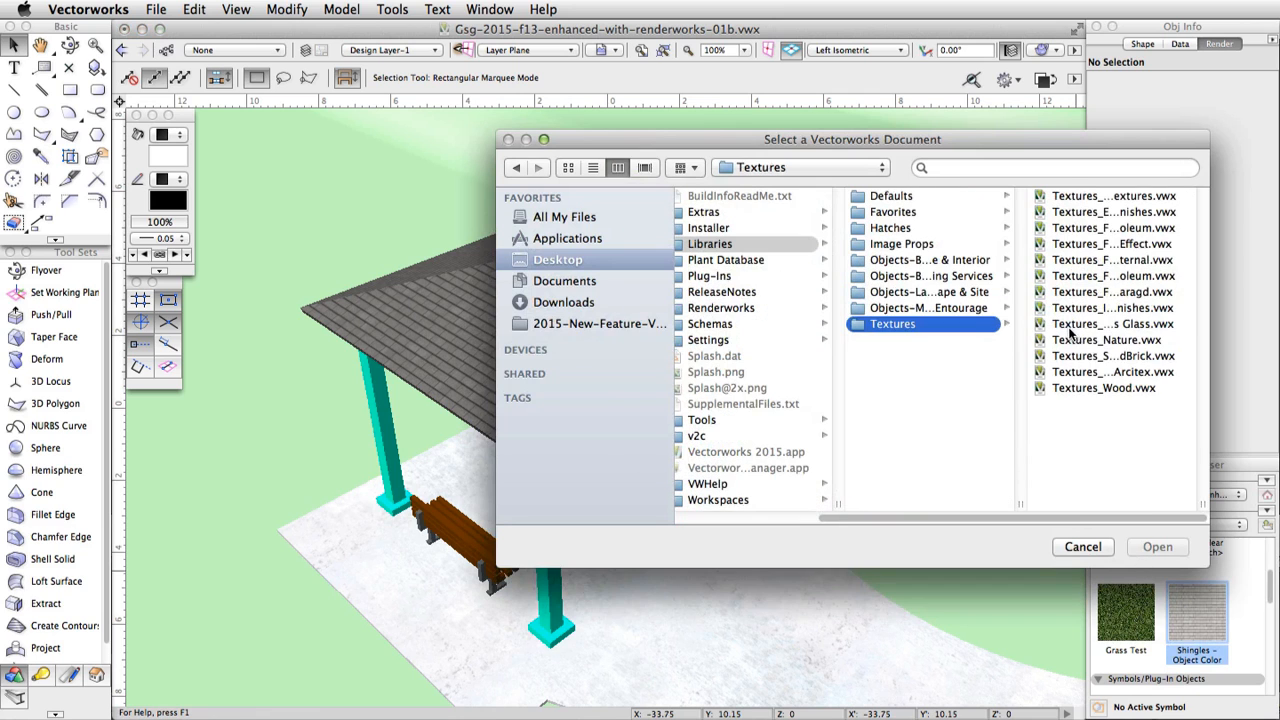
pyautogui.click(1064, 322)
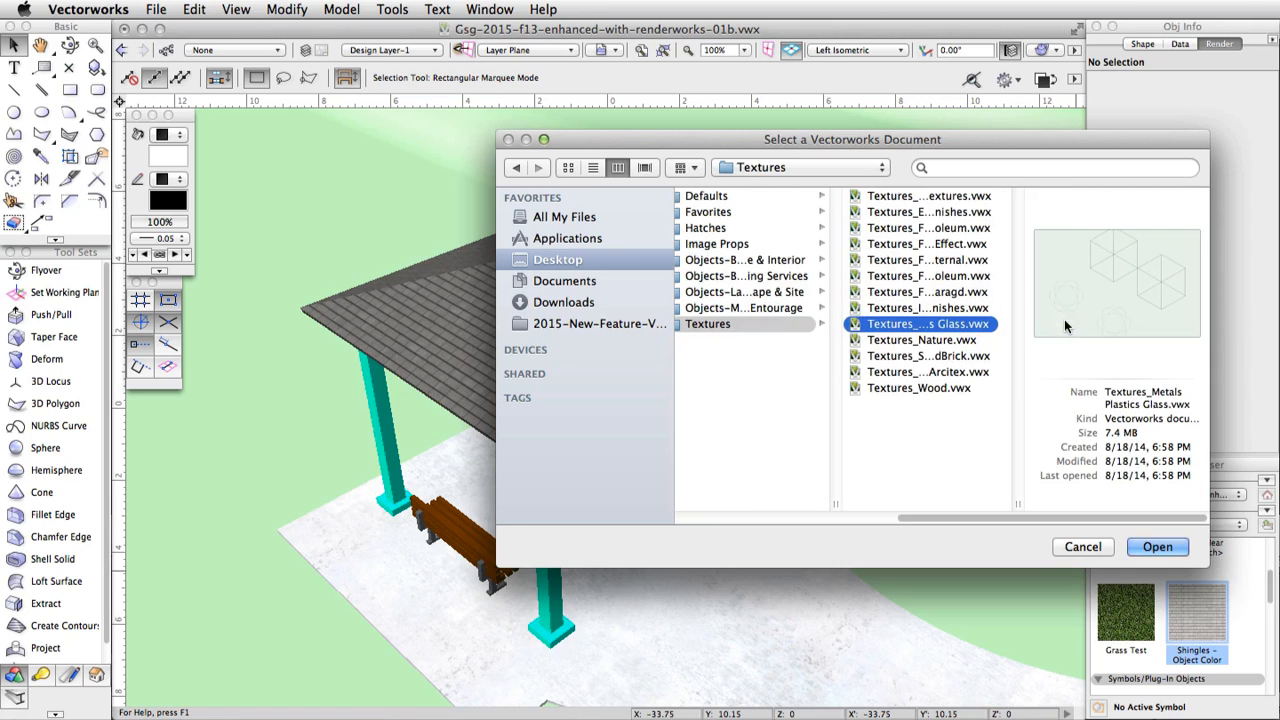
pyautogui.click(1155, 547)
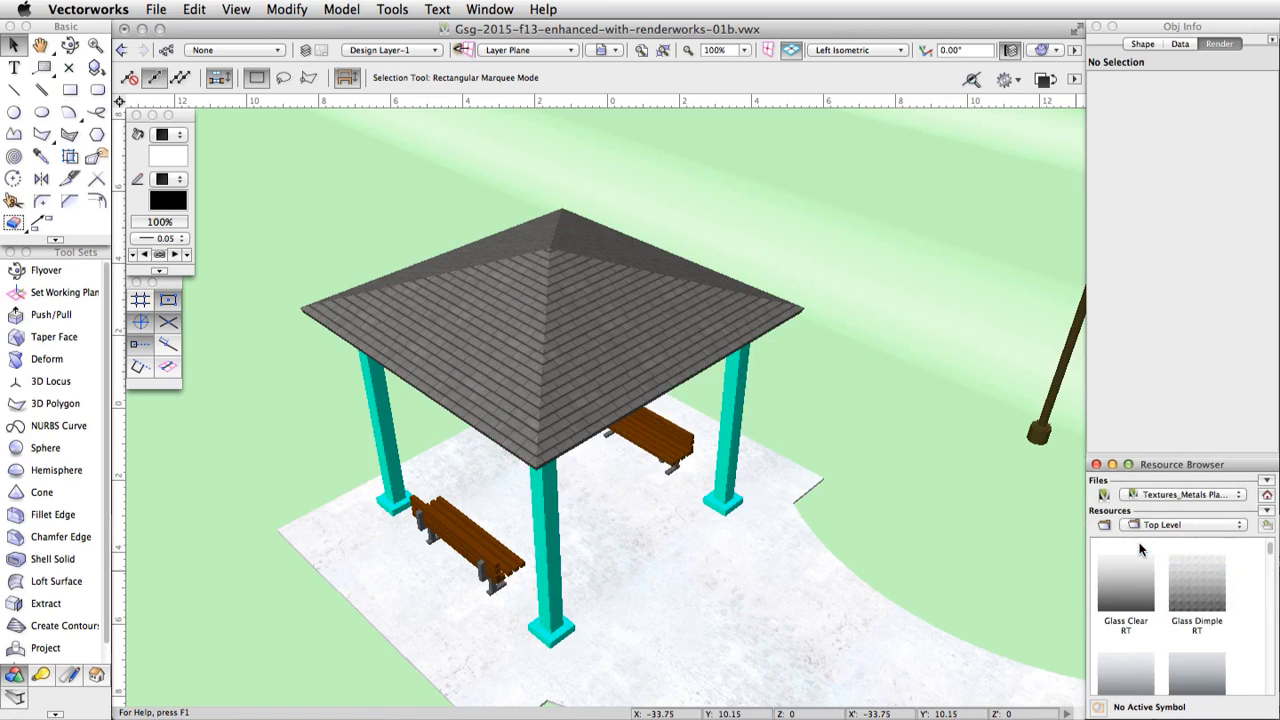
# Find the Metal Stainless Steel RT texture and apply it to the curved gray grind rail.
pyautogui.scroll(-10, 1180, 588)
pyautogui.scroll(-5, 1178, 588)
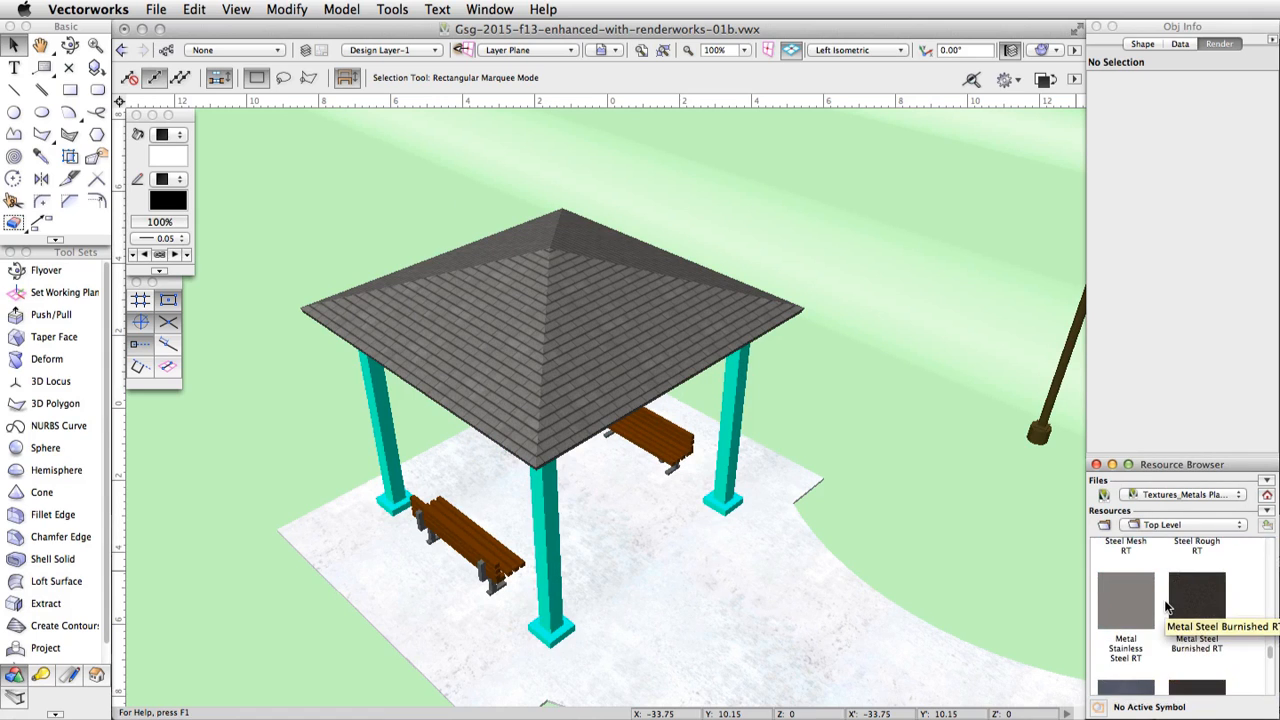
pyautogui.scroll(-5, 607, 203)
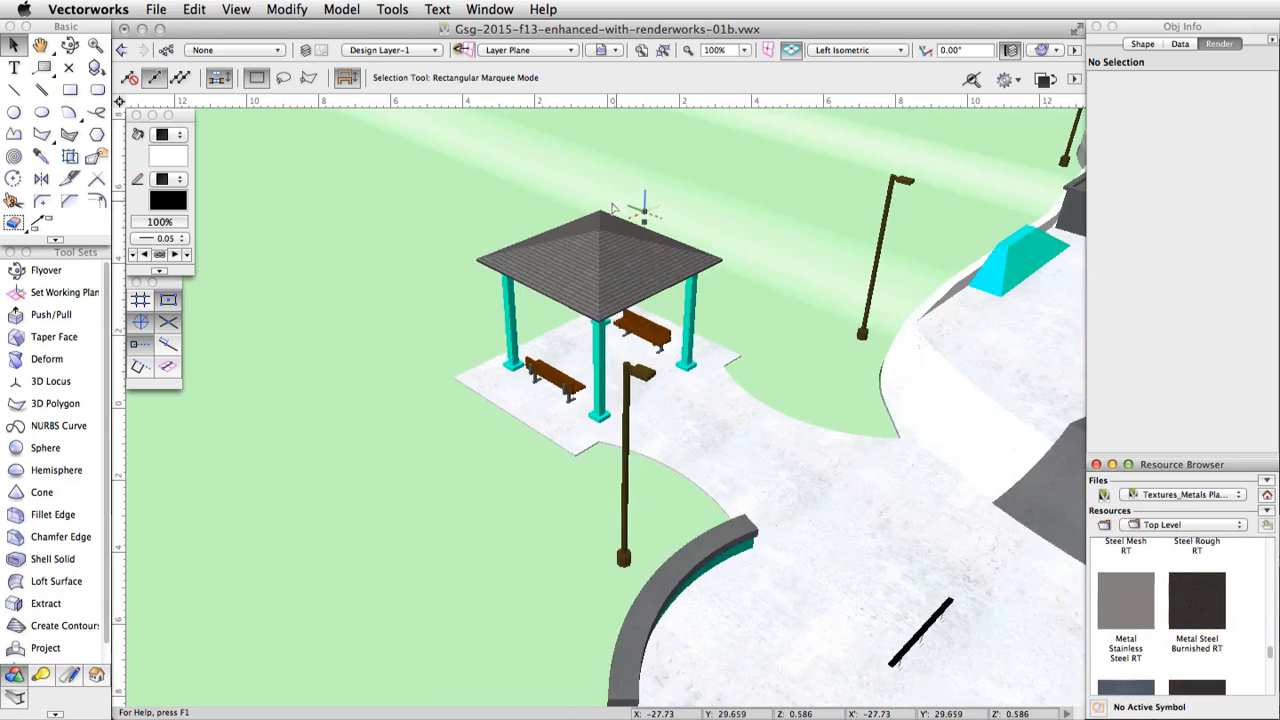
pyautogui.scroll(-2, 607, 203)
pyautogui.scroll(10, 729, 470)
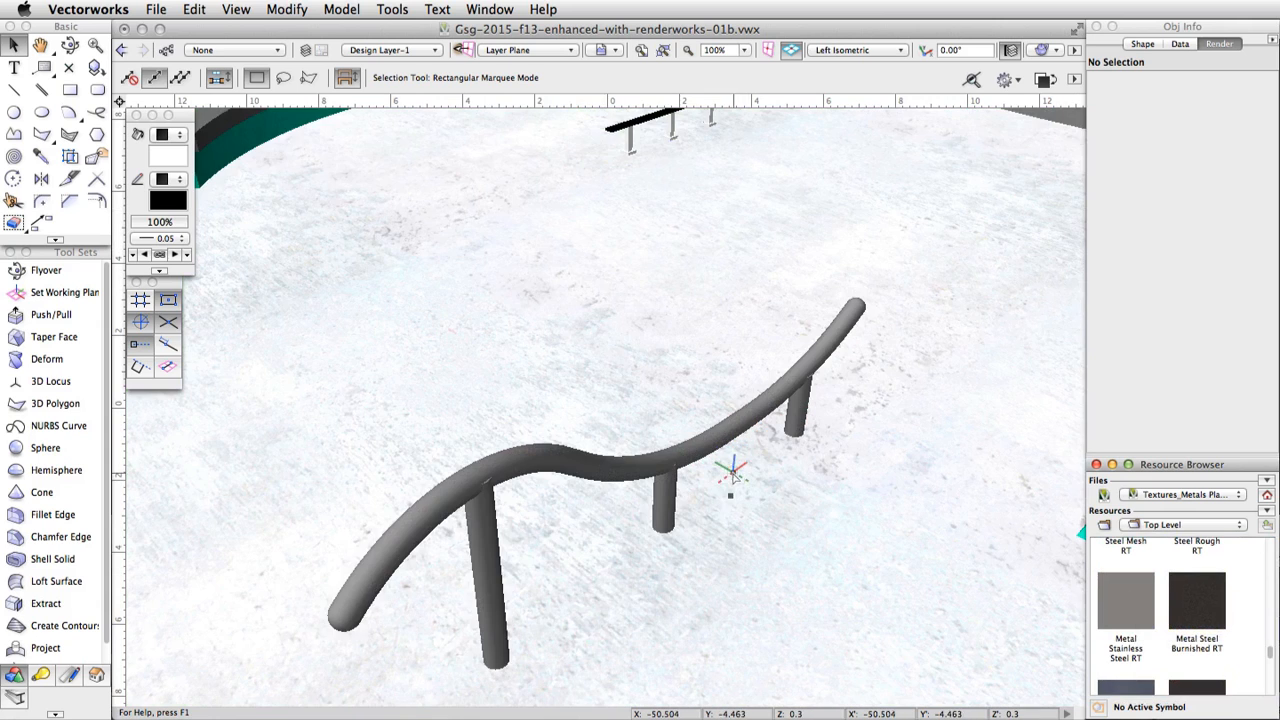
pyautogui.moveTo(1126, 600); pyautogui.dragTo(670, 468)
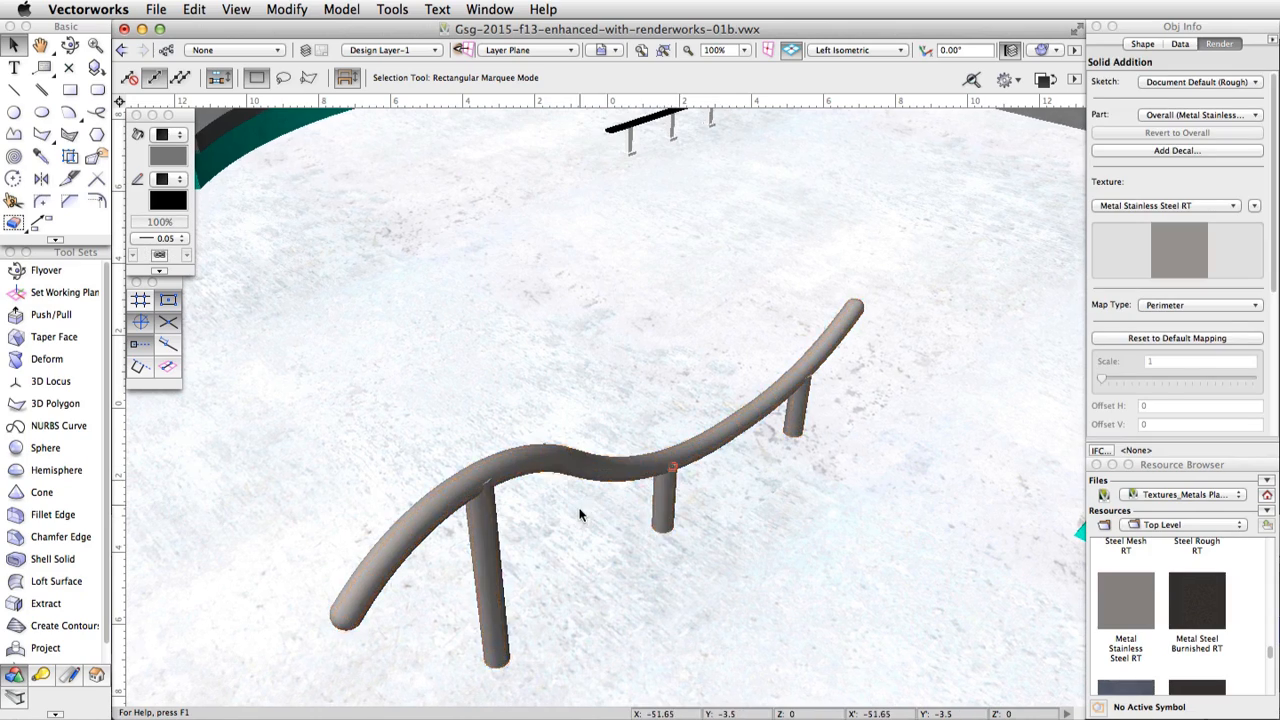
# Edit the straight grind rail symbol's 3D component and apply the Metal Stainless Steel RT texture to its three posts.
pyautogui.scroll(-2, 582, 520)
pyautogui.scroll(5, 665, 132)
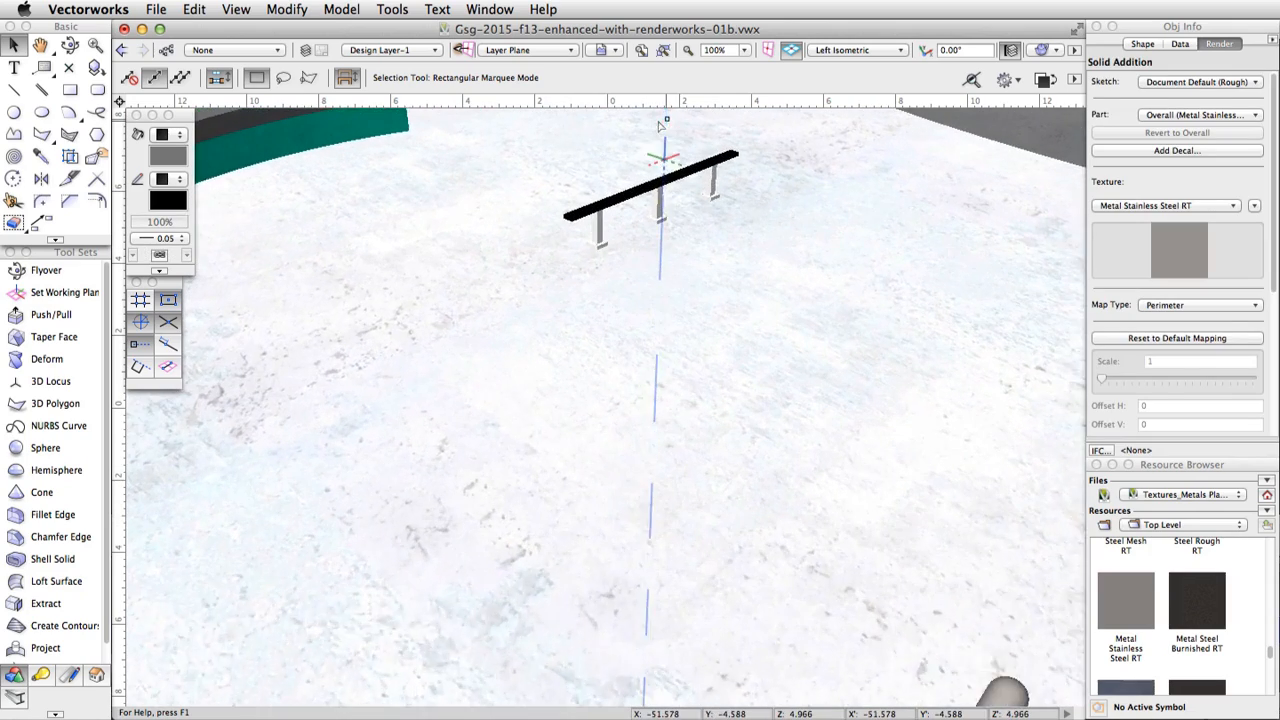
pyautogui.scroll(5, 660, 491)
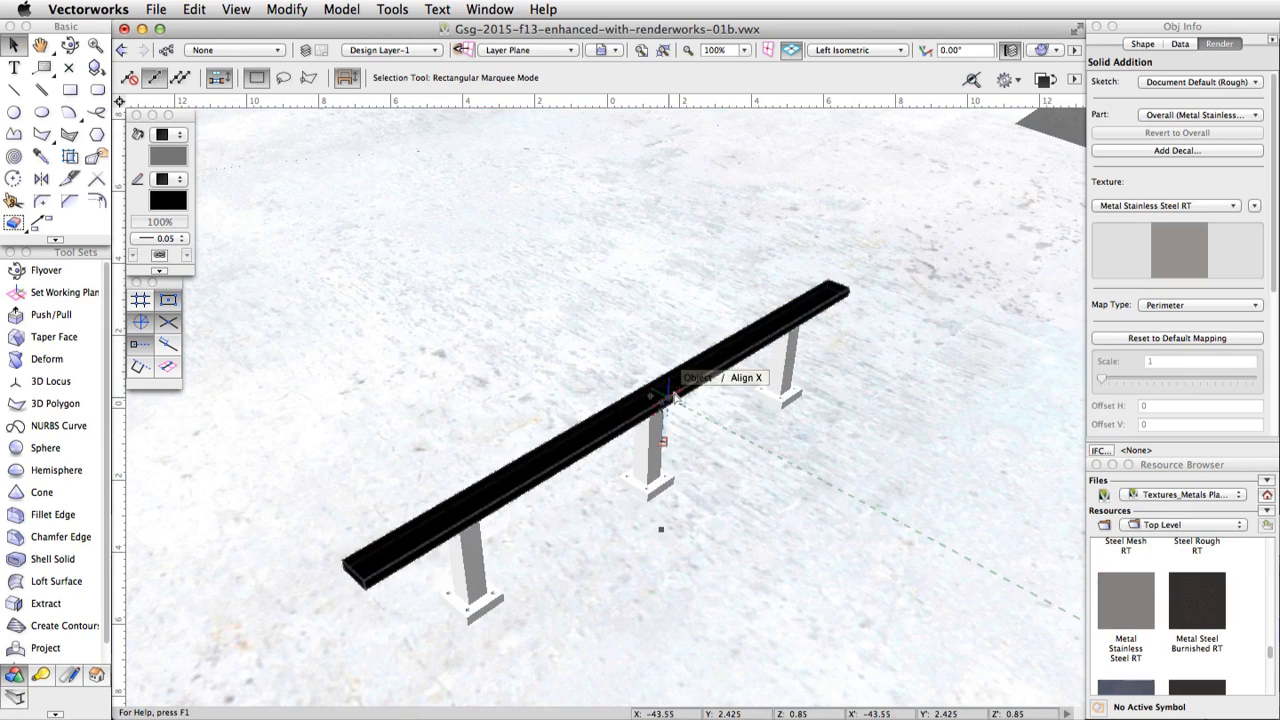
pyautogui.doubleClick(674, 394)
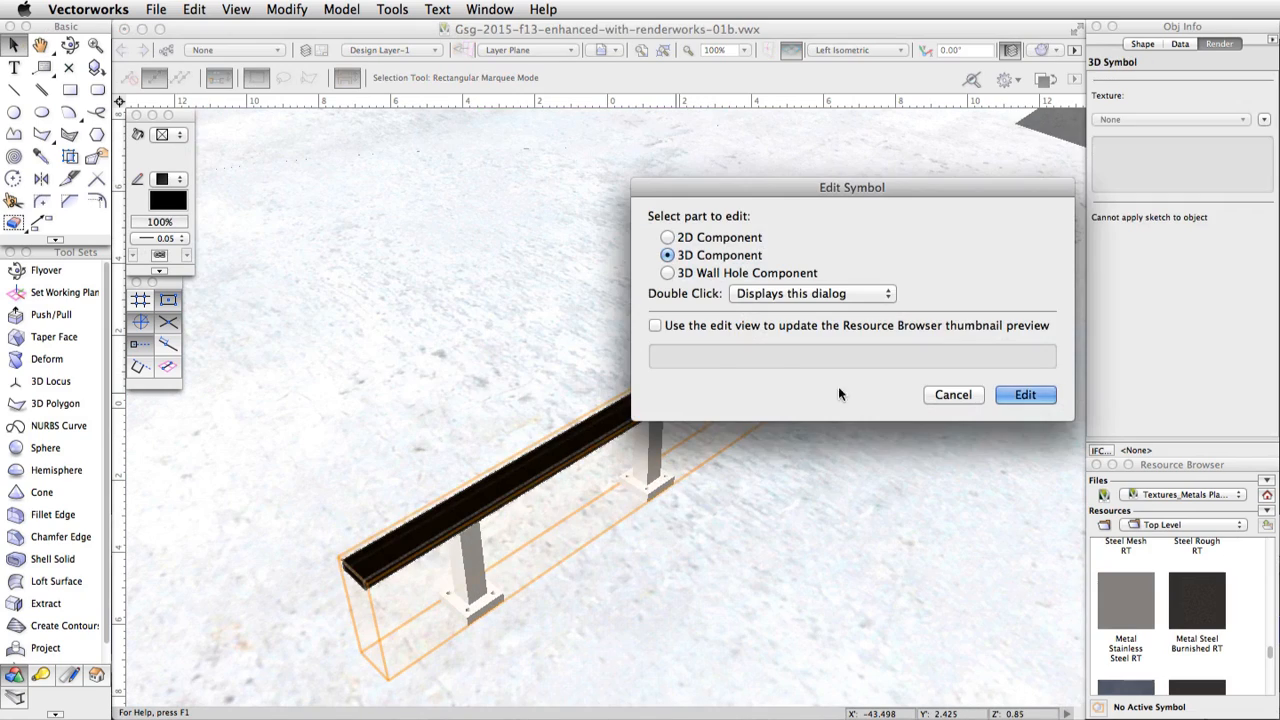
pyautogui.click(1022, 396)
pyautogui.click(779, 365)
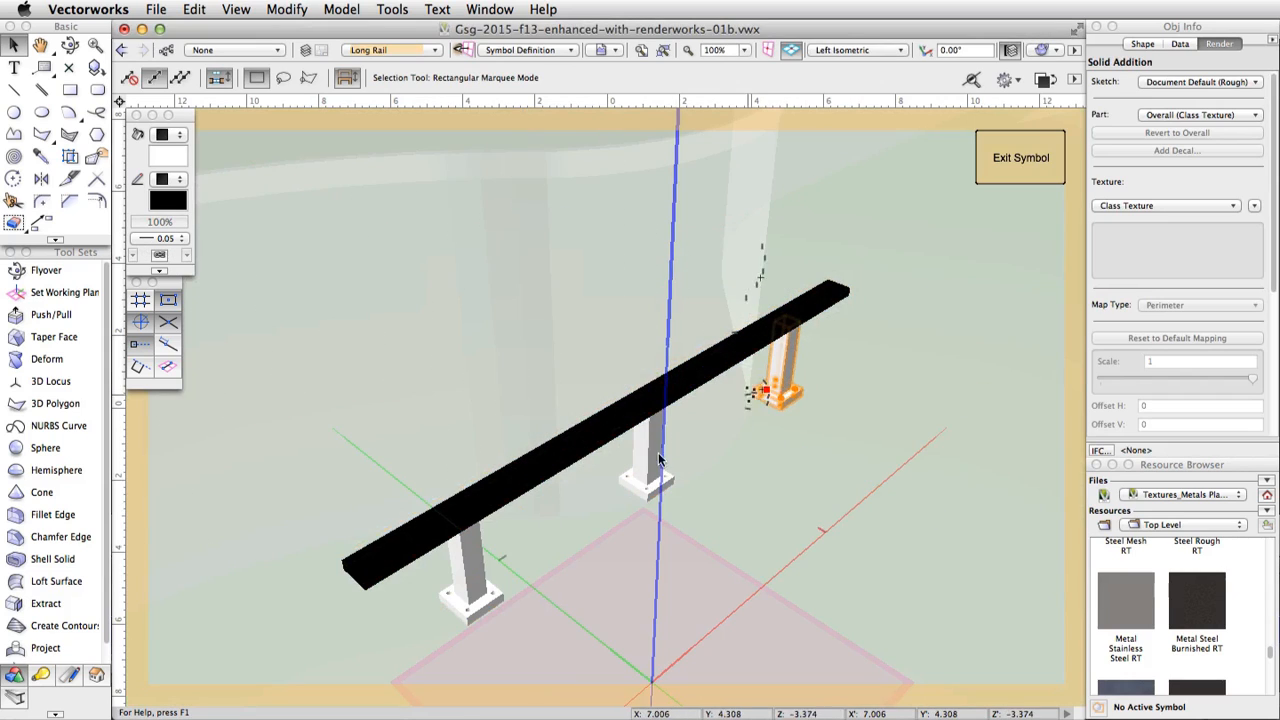
pyautogui.keyDown('shift'); pyautogui.click(652, 462); pyautogui.keyUp('shift')
pyautogui.keyDown('shift'); pyautogui.click(470, 560); pyautogui.keyUp('shift')
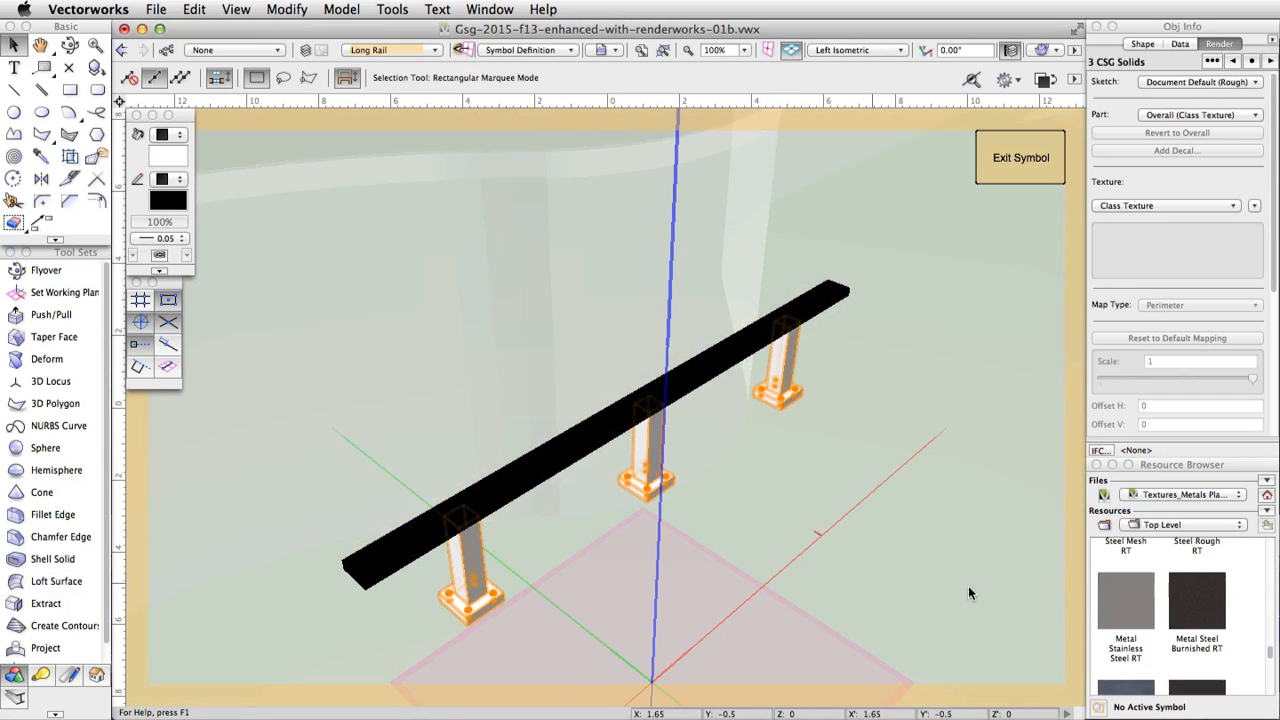
pyautogui.doubleClick(1110, 593)
# Apply the Metal Anodized RT texture to the rail symbol's black top bar and exit the symbol.
pyautogui.click(717, 368)
pyautogui.scroll(5, 1143, 610)
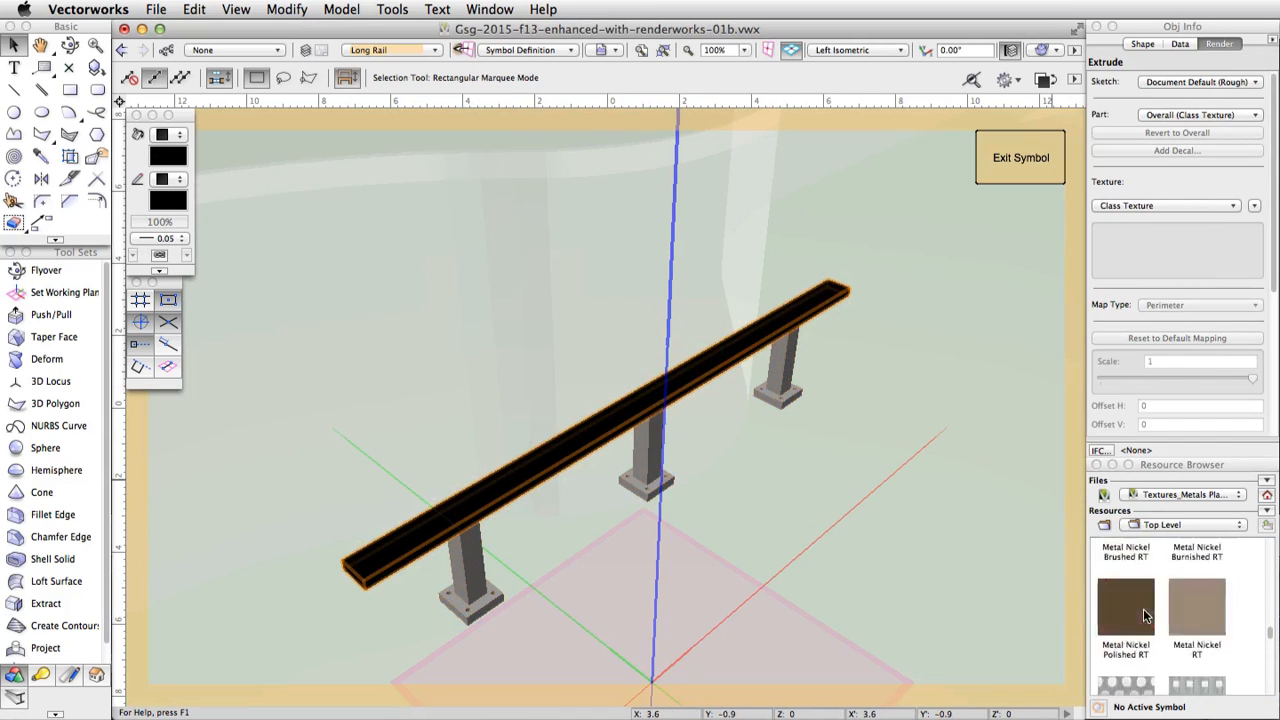
pyautogui.scroll(8, 1145, 614)
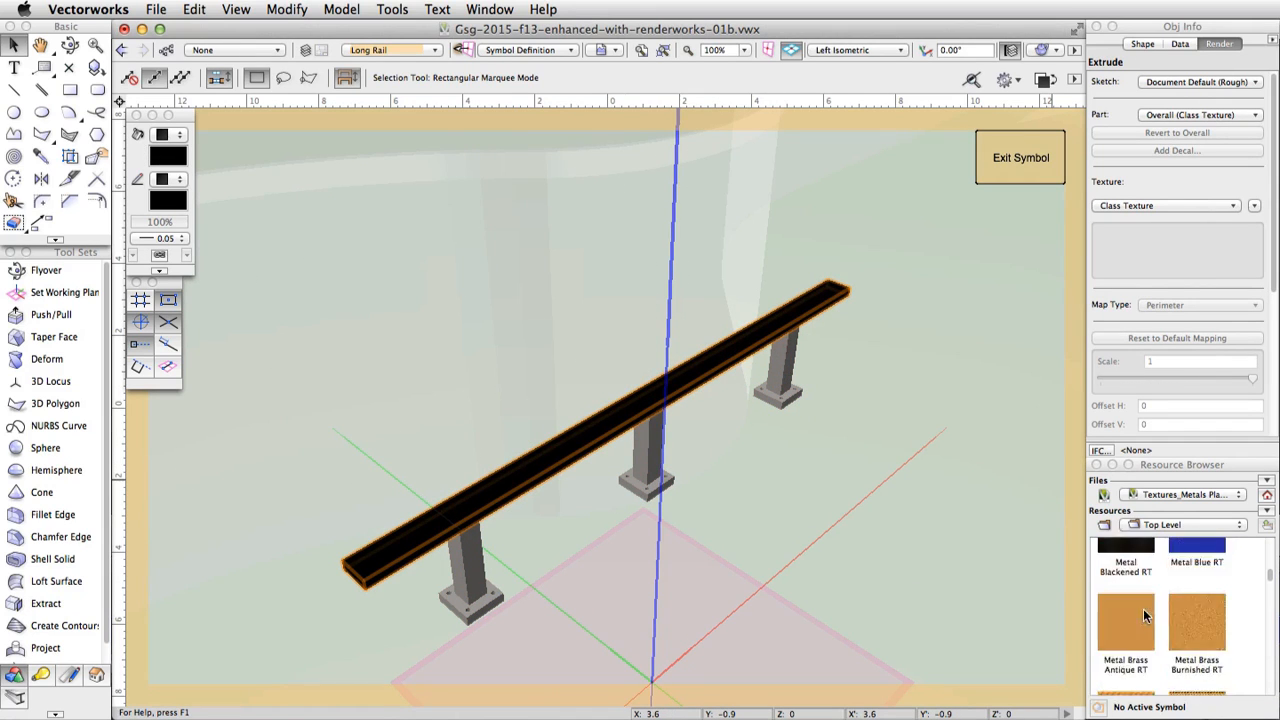
pyautogui.doubleClick(1199, 570)
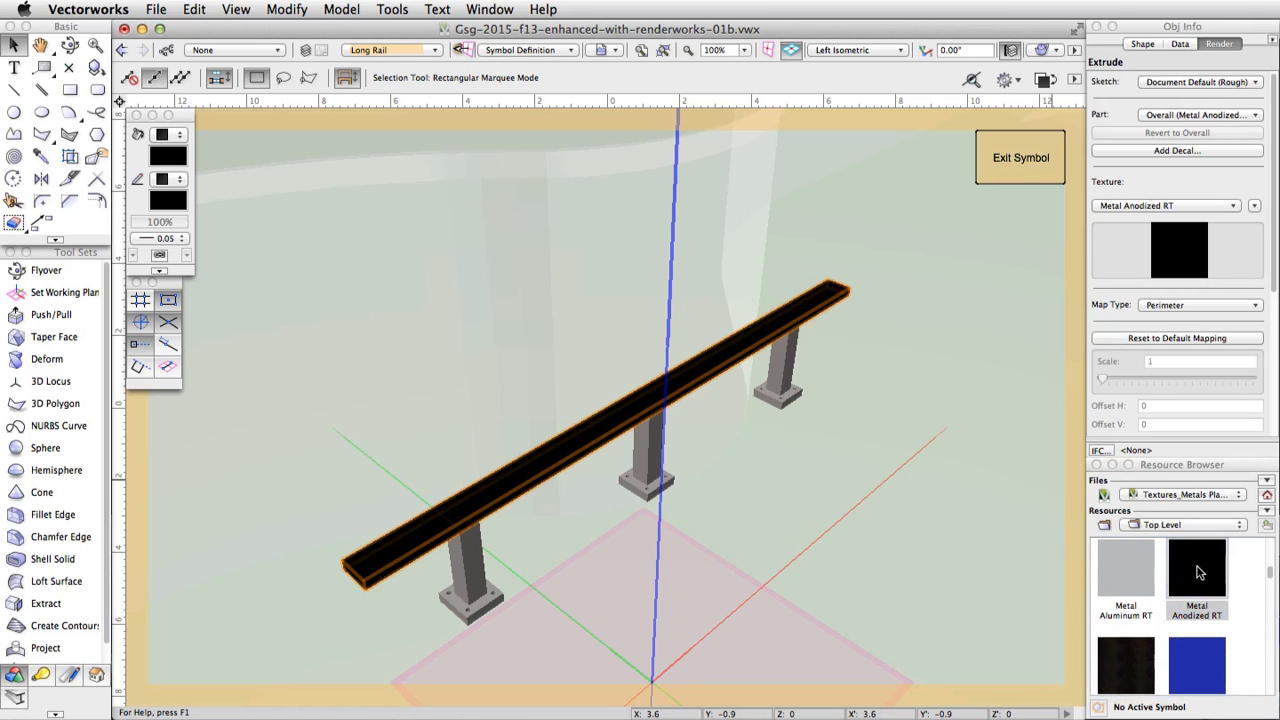
pyautogui.click(1016, 171)
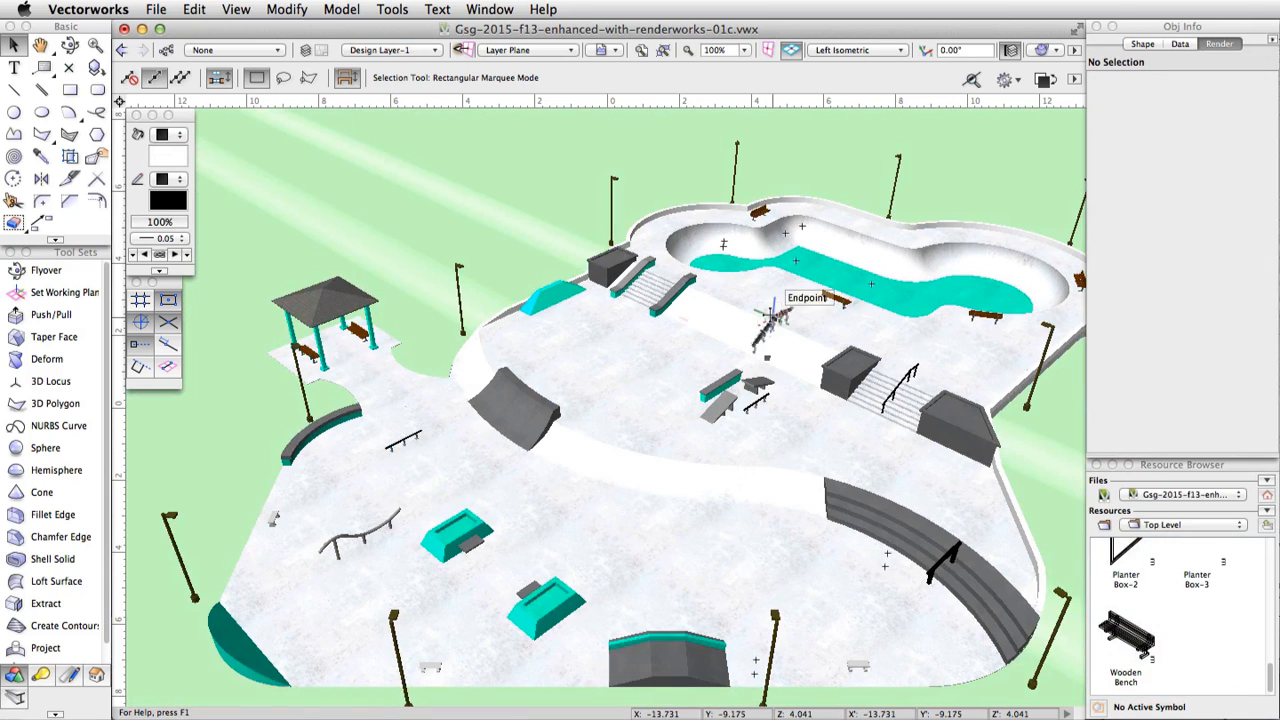
# Apply the Metal Anodized RT texture to the three black handrails at the stairs and steps, leaving them deselected.
pyautogui.click(770, 316)
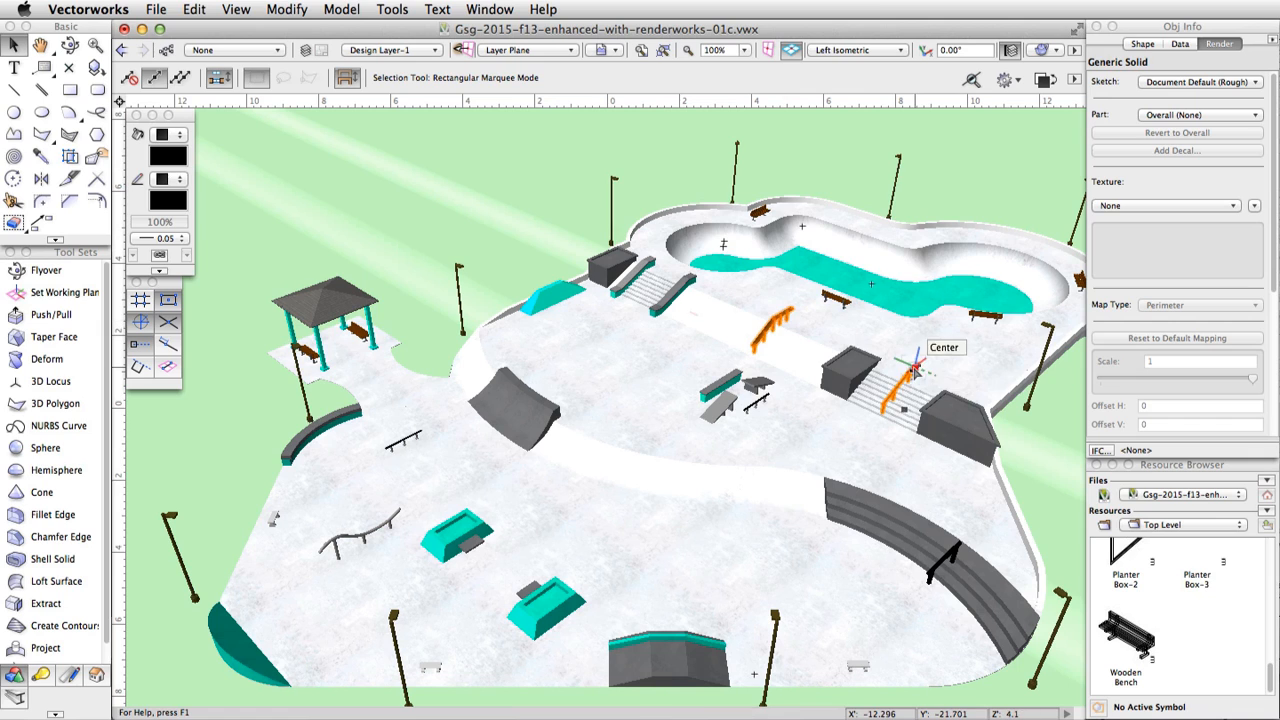
pyautogui.keyDown('shift'); pyautogui.click(910, 378); pyautogui.keyUp('shift')
pyautogui.keyDown('shift'); pyautogui.click(944, 556); pyautogui.keyUp('shift')
pyautogui.click(1119, 208)
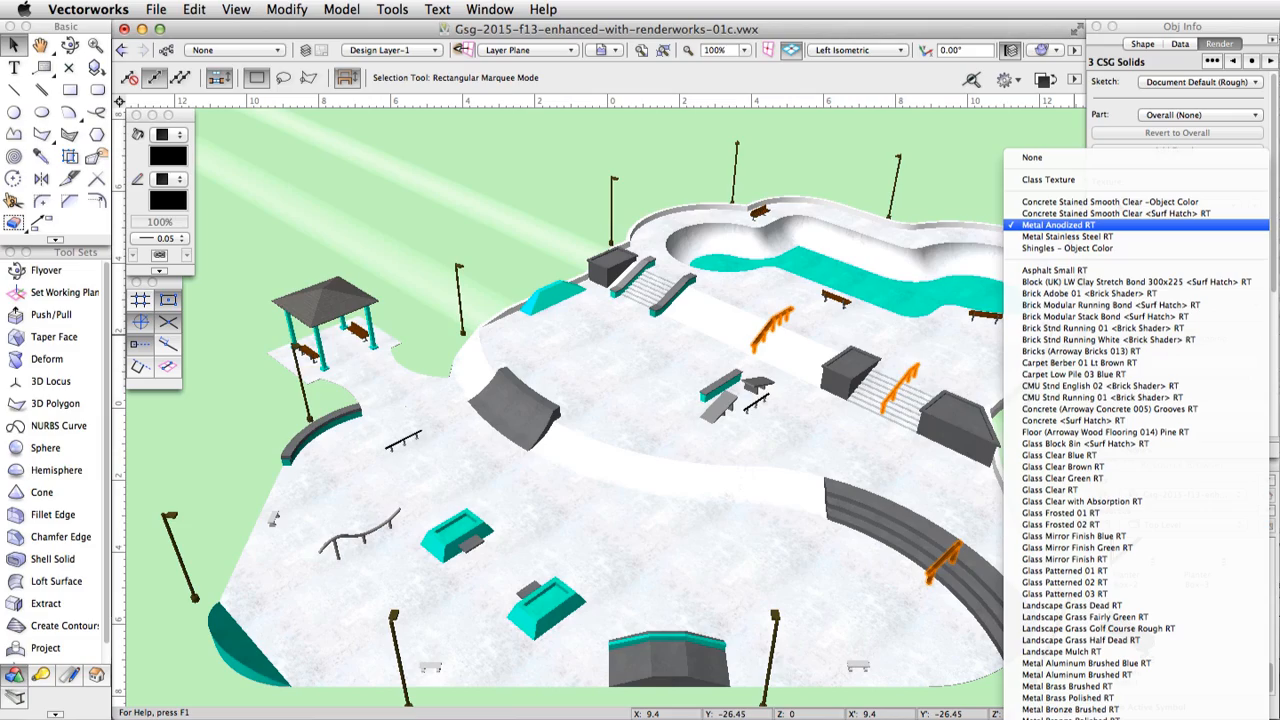
pyautogui.press('Escape')
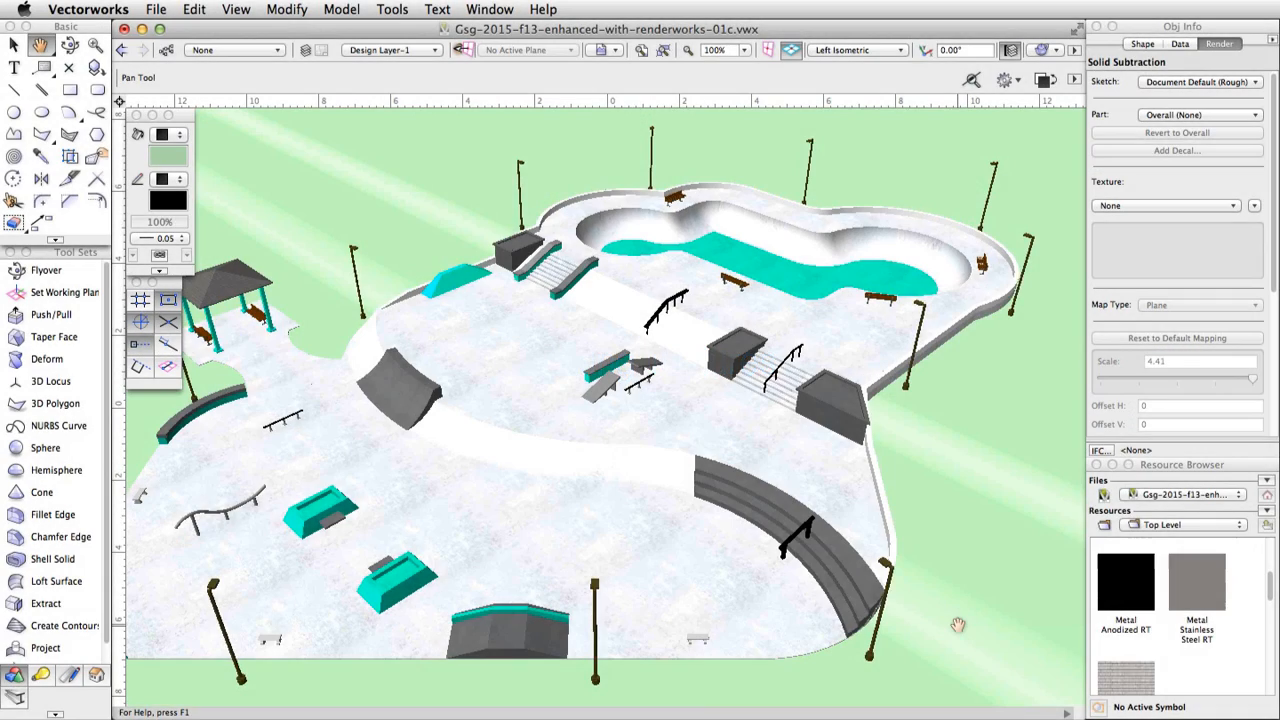
# Create a new Renderworks texture named "Grass" in the current file.
pyautogui.moveTo(958, 625); pyautogui.dragTo(615, 432)
pyautogui.press('x')
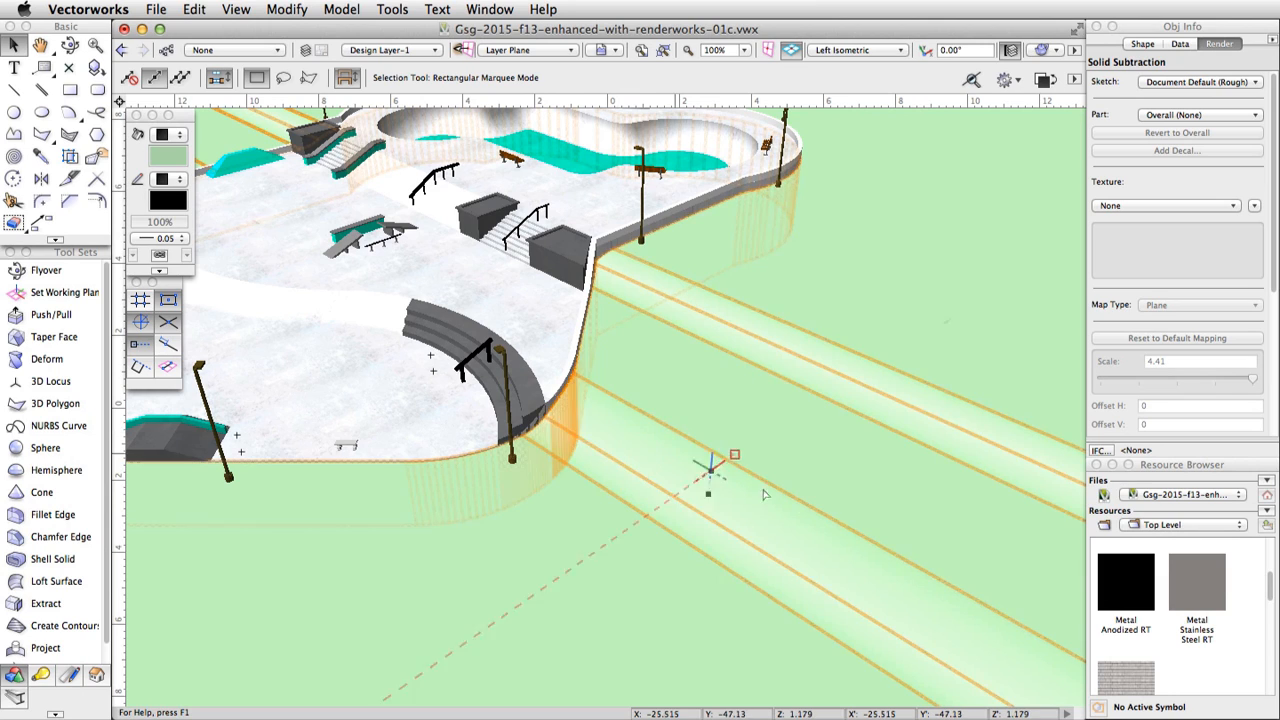
pyautogui.rightClick(1100, 590)
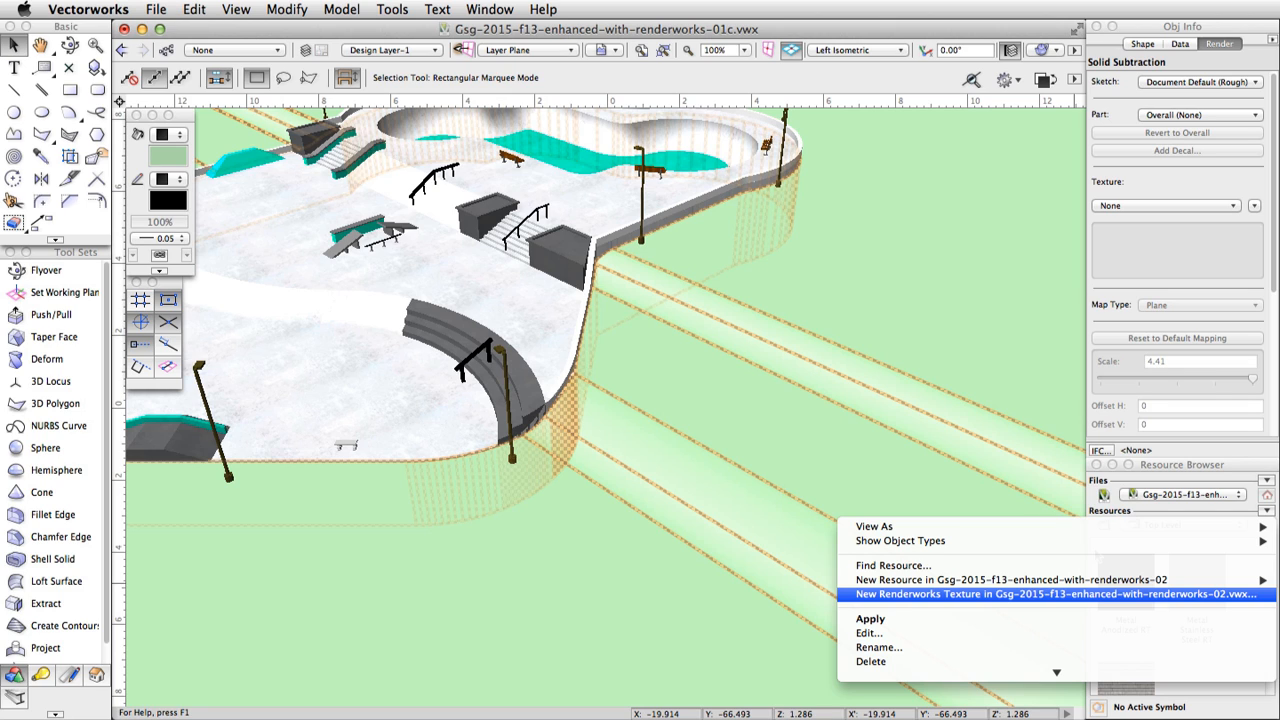
pyautogui.rightClick(1097, 553)
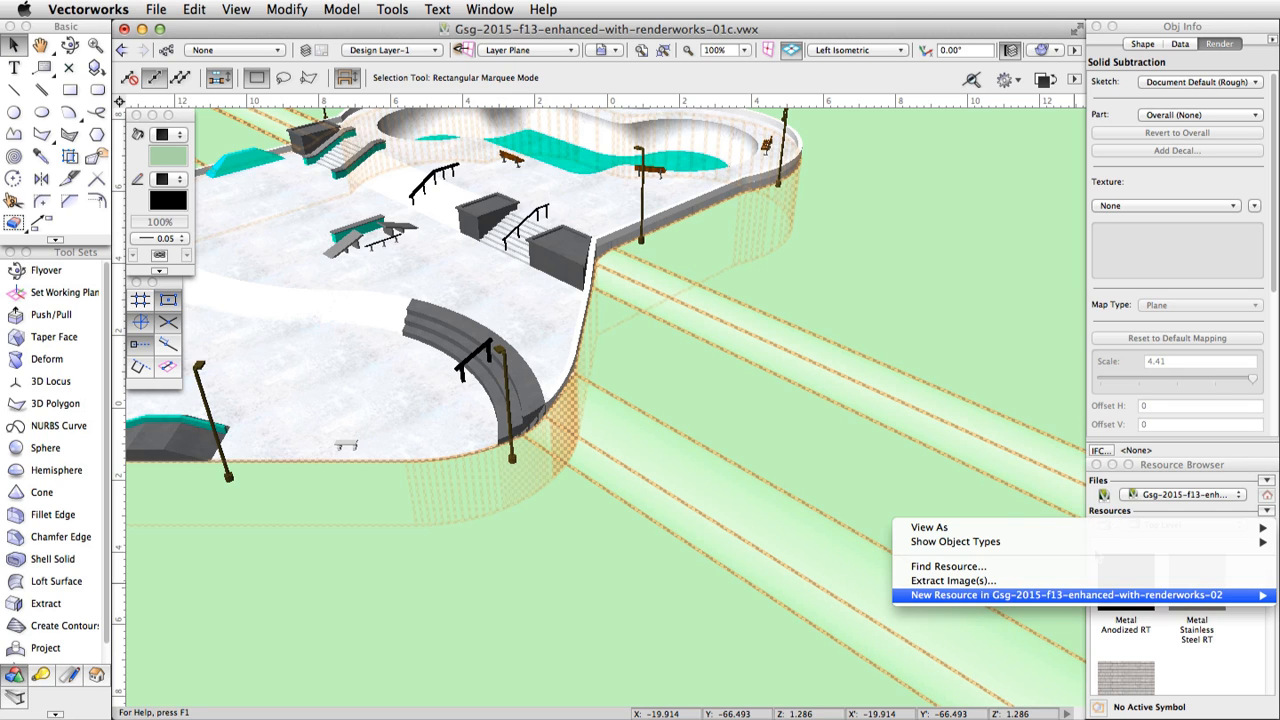
pyautogui.moveTo(1066, 595)
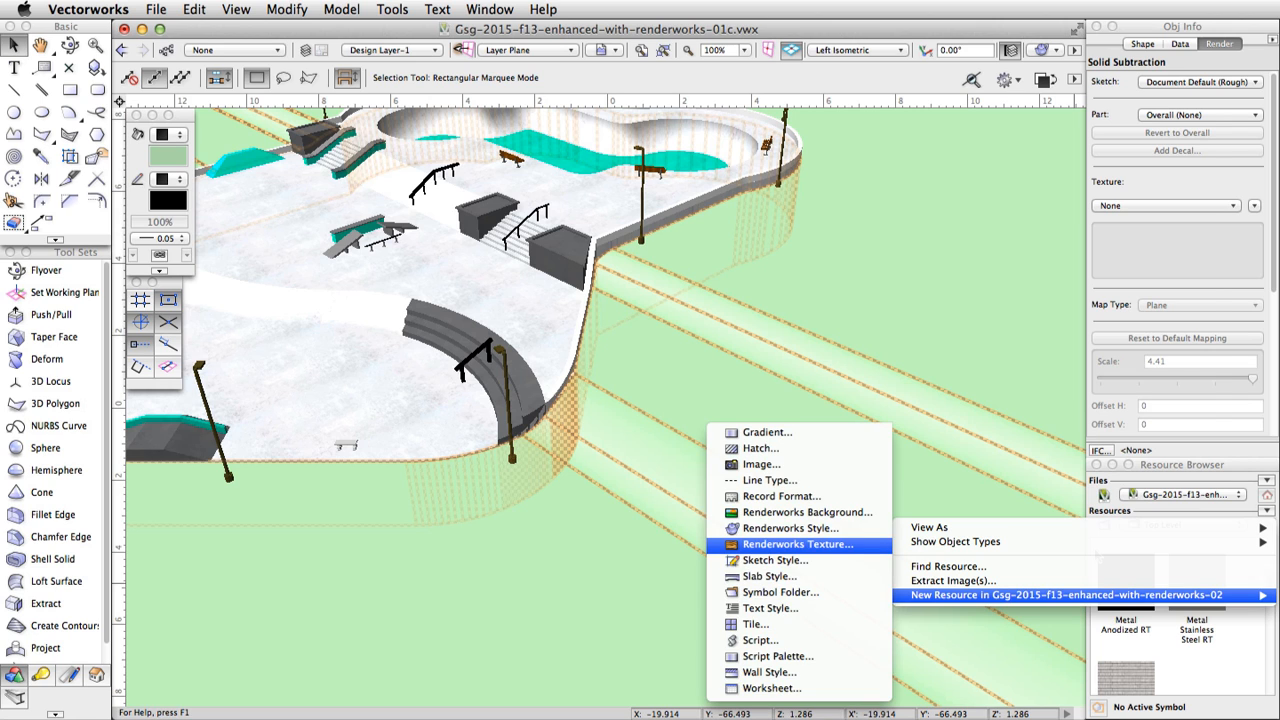
pyautogui.click(797, 544)
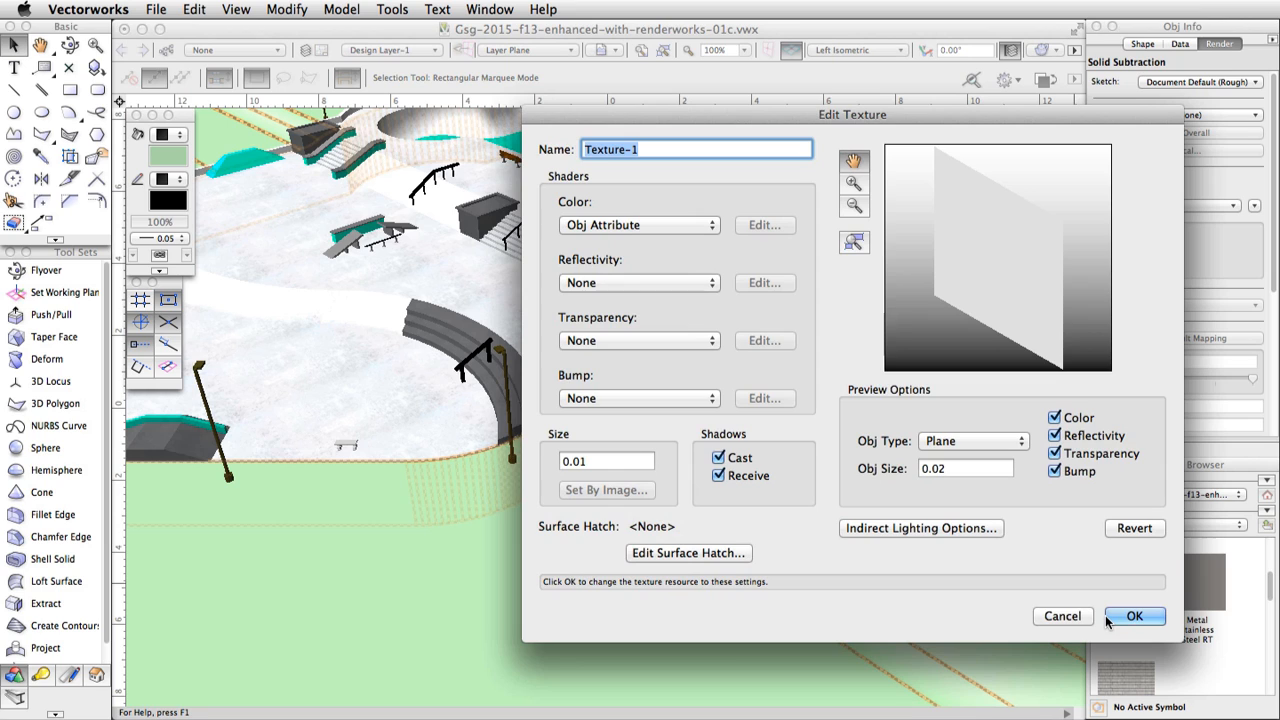
pyautogui.write('Grass')
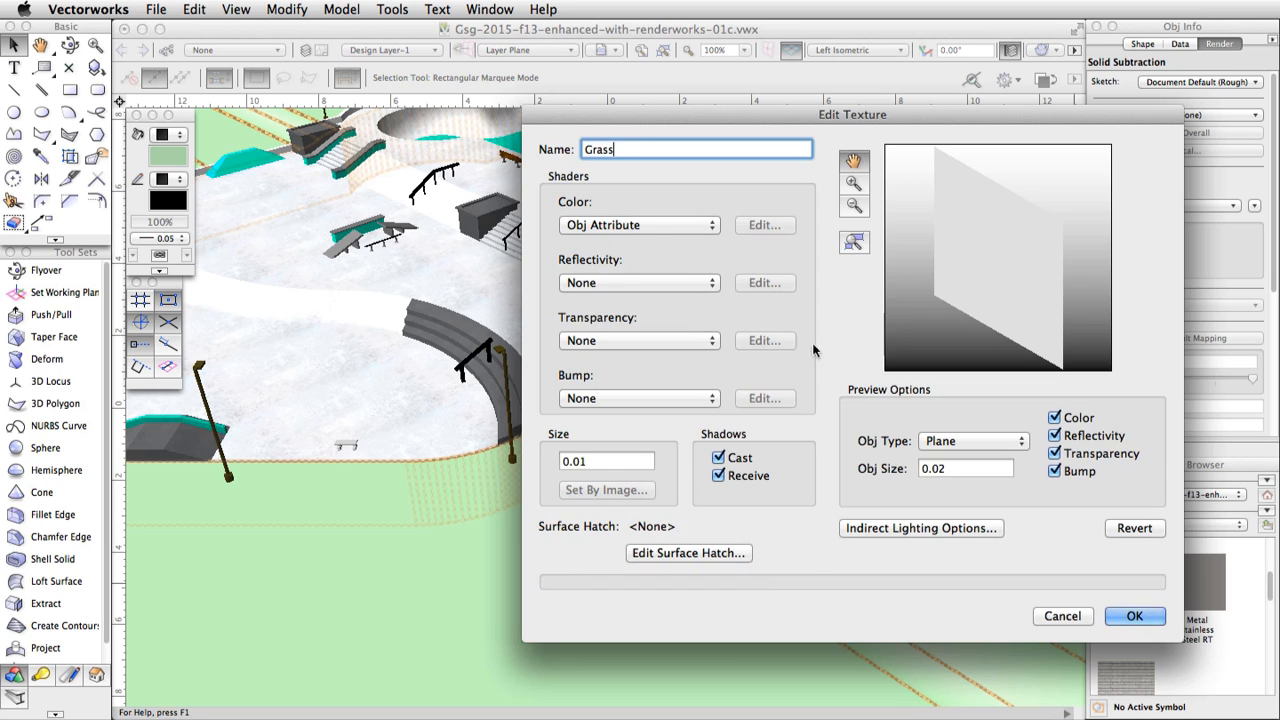
# Import Skatepark Grass.jpg as the Grass texture's image color shader without a filter, and set its reflectivity to Plastic.
pyautogui.click(632, 228)
pyautogui.click(618, 252)
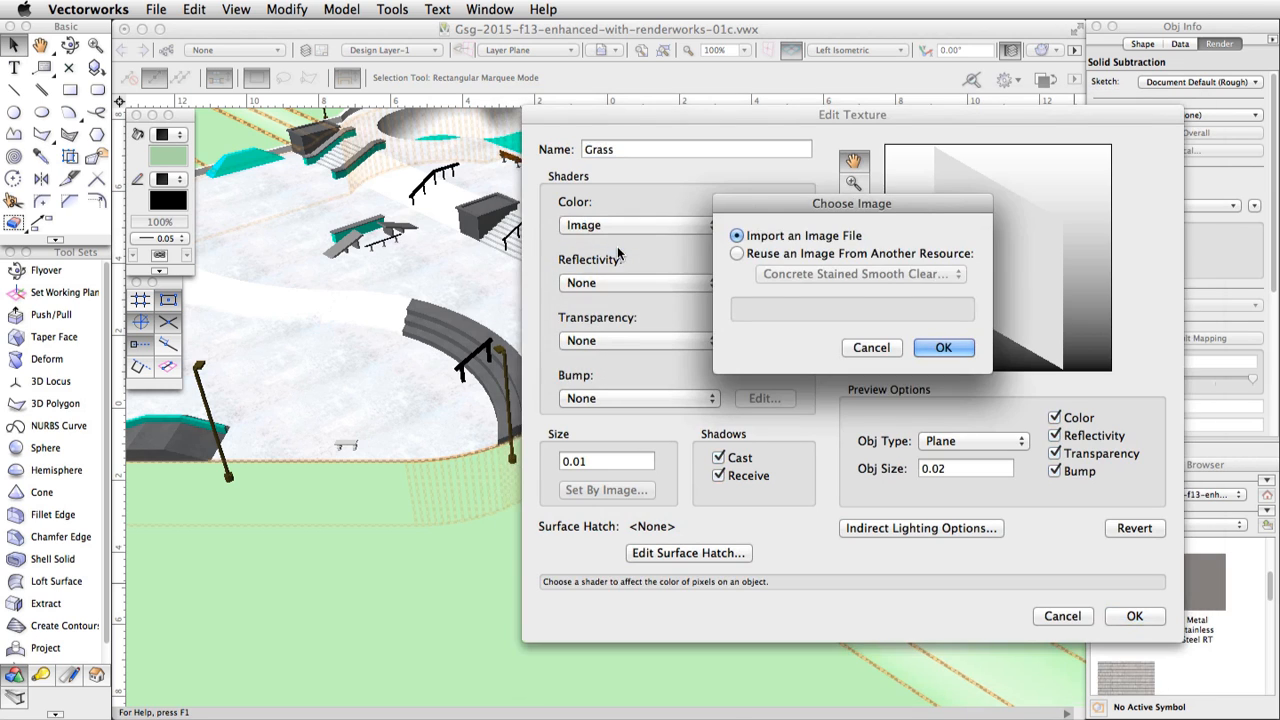
pyautogui.click(940, 349)
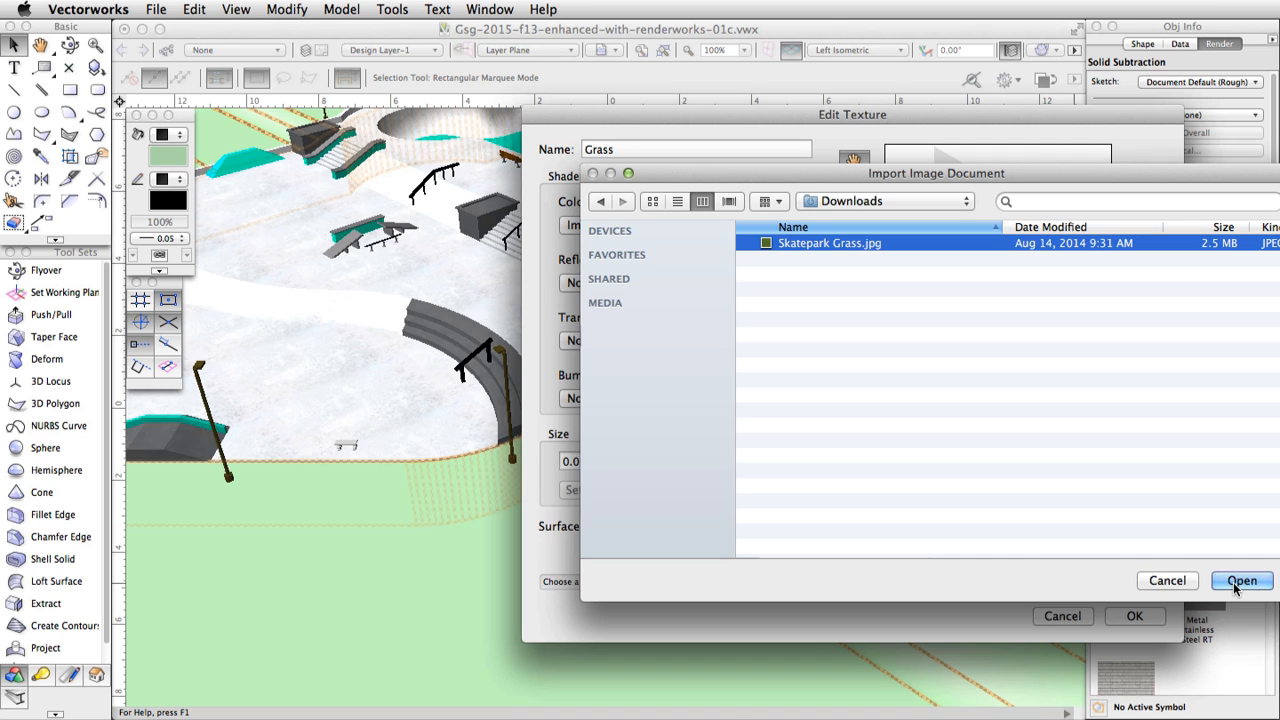
pyautogui.click(1240, 581)
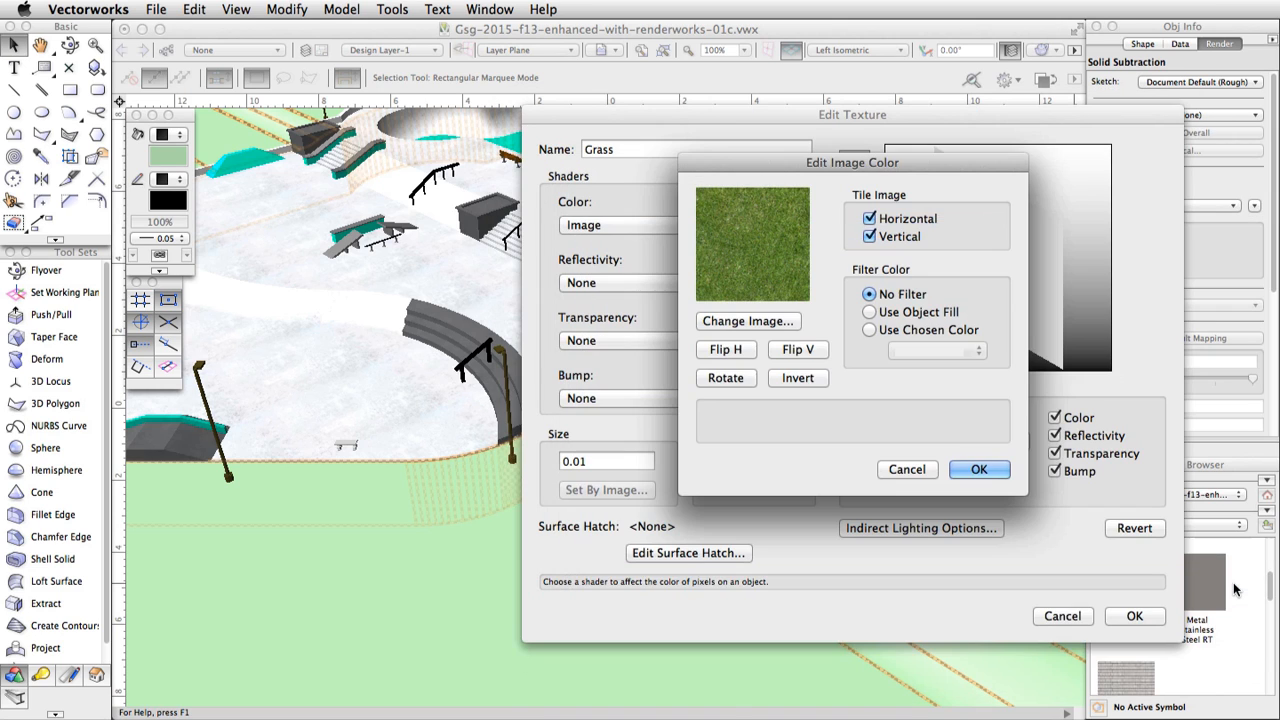
pyautogui.click(979, 469)
pyautogui.click(677, 283)
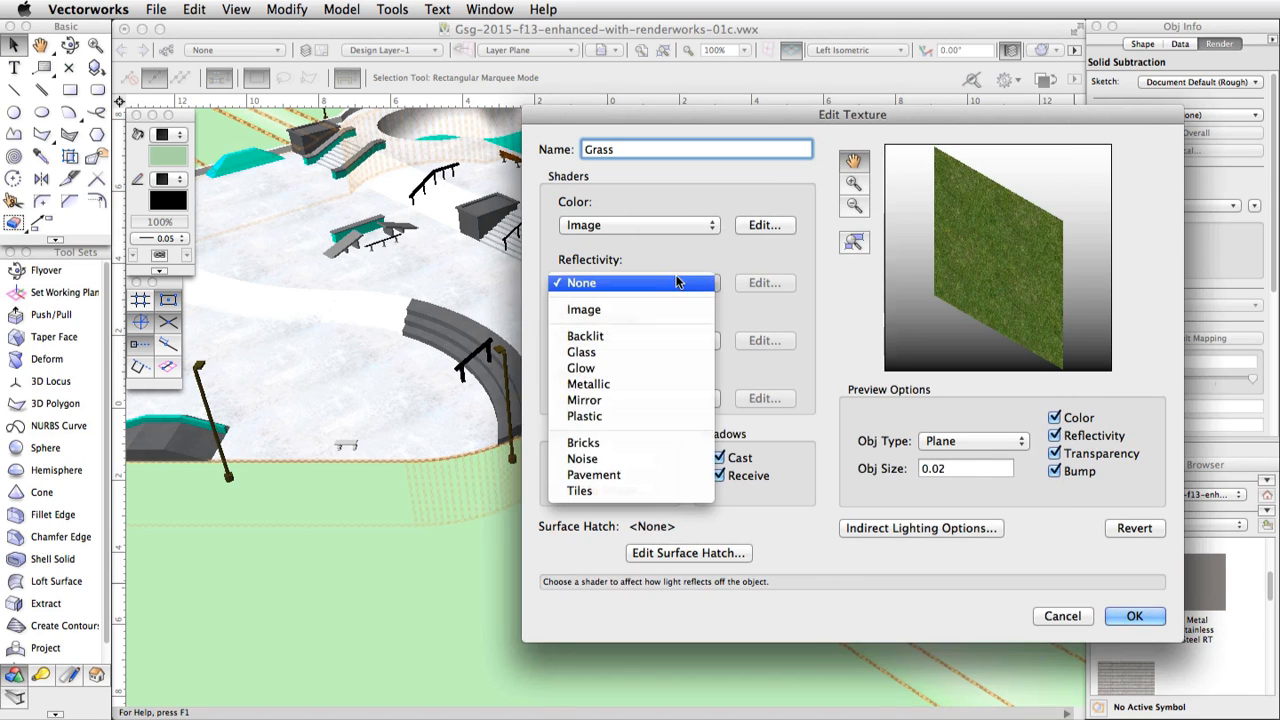
pyautogui.click(606, 416)
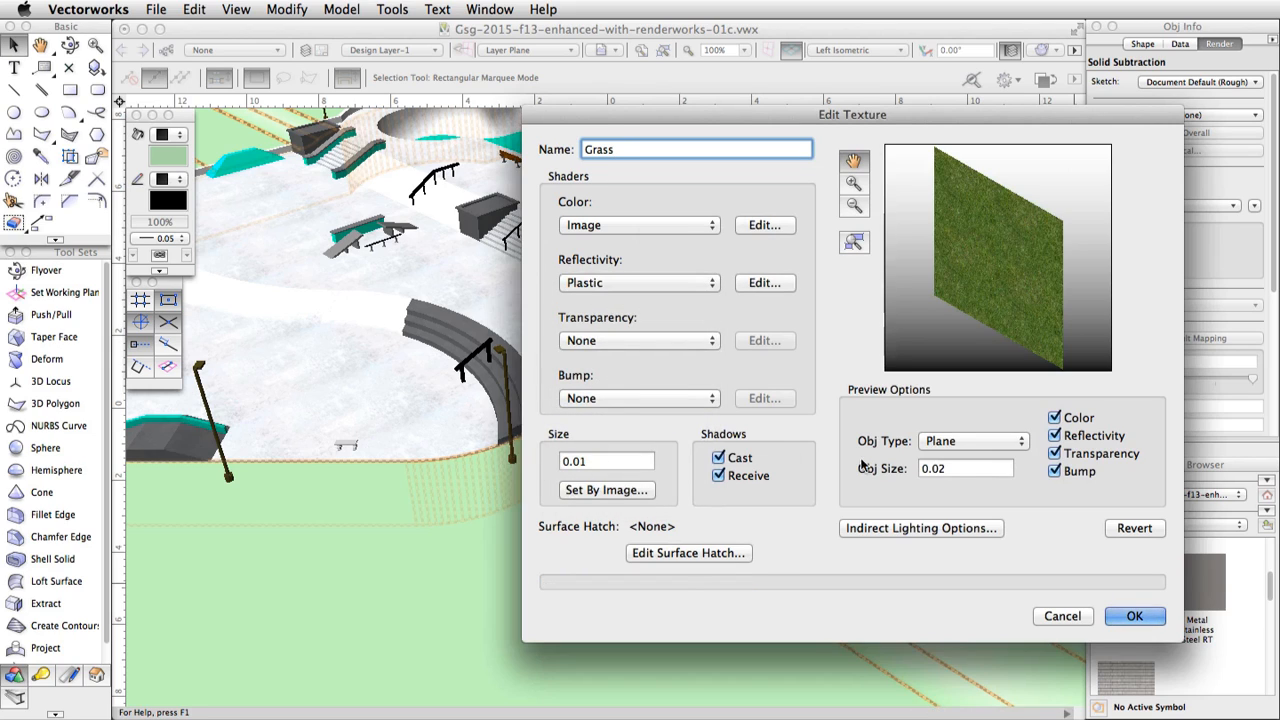
# Set the preview object size to 3 and scale the grass image to a feature size of 1.5 across its full width.
pyautogui.click(958, 469)
pyautogui.write('3')
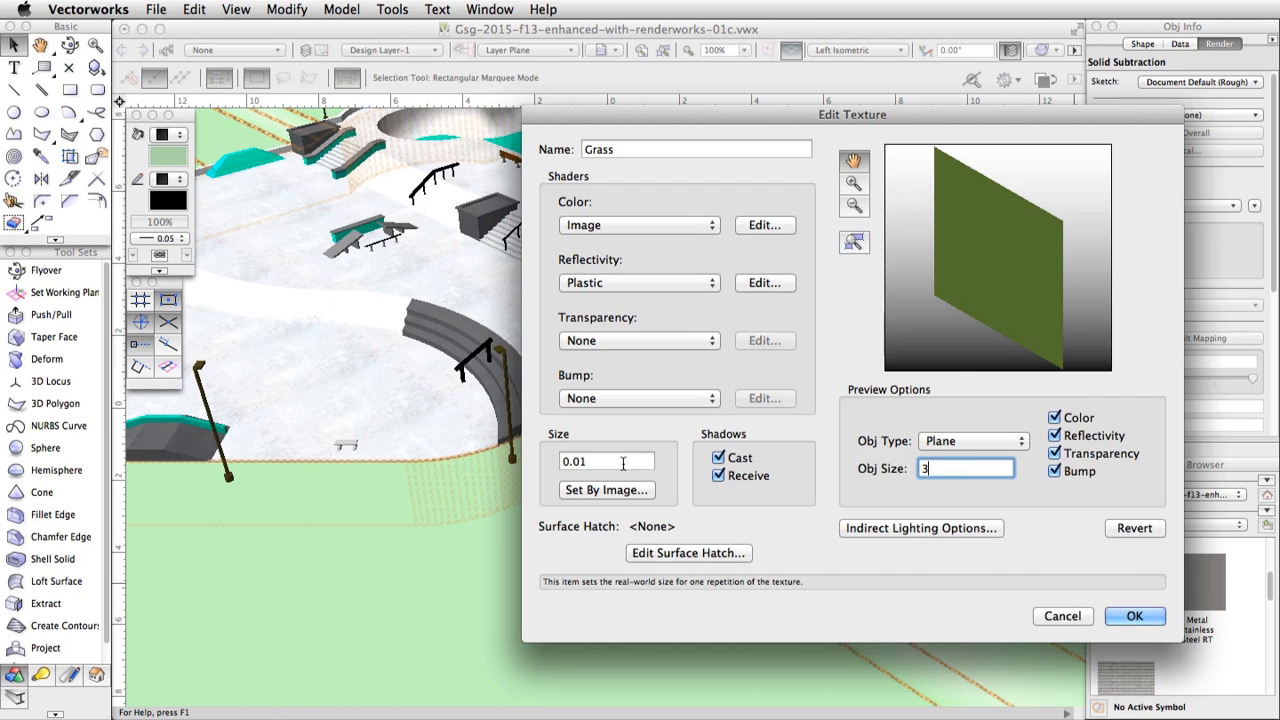
pyautogui.click(590, 492)
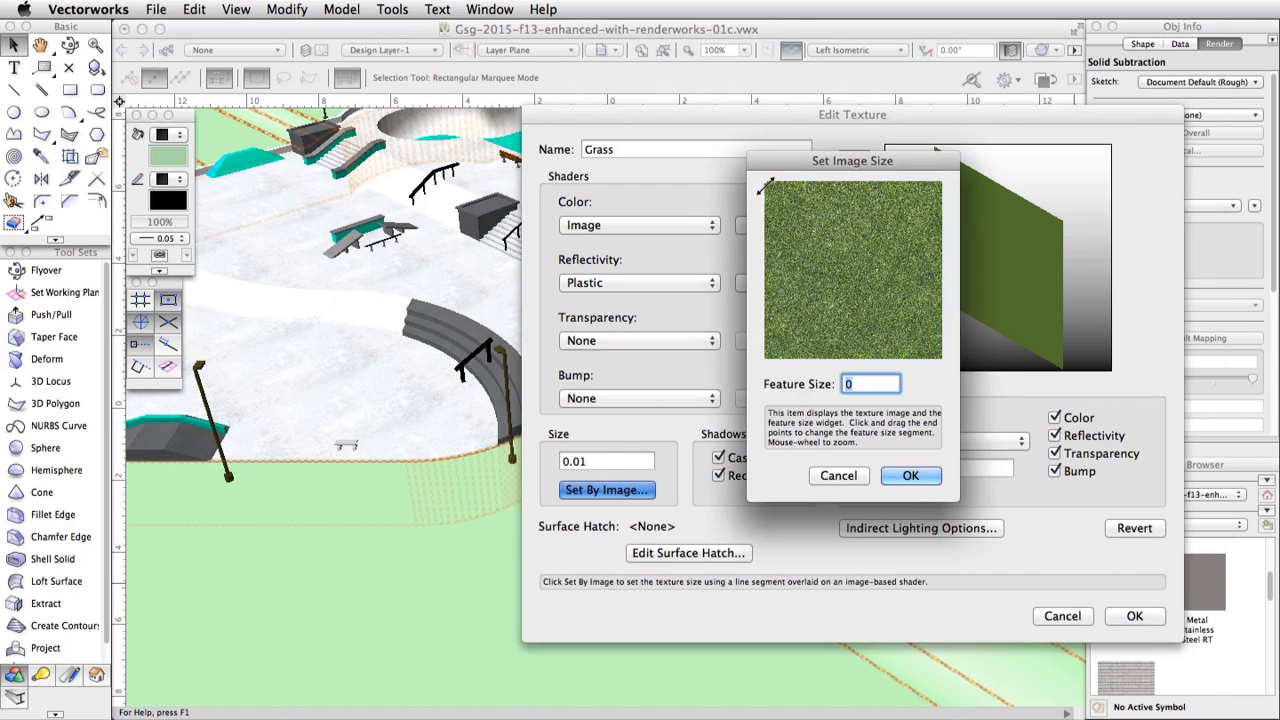
pyautogui.moveTo(793, 187); pyautogui.dragTo(950, 176)
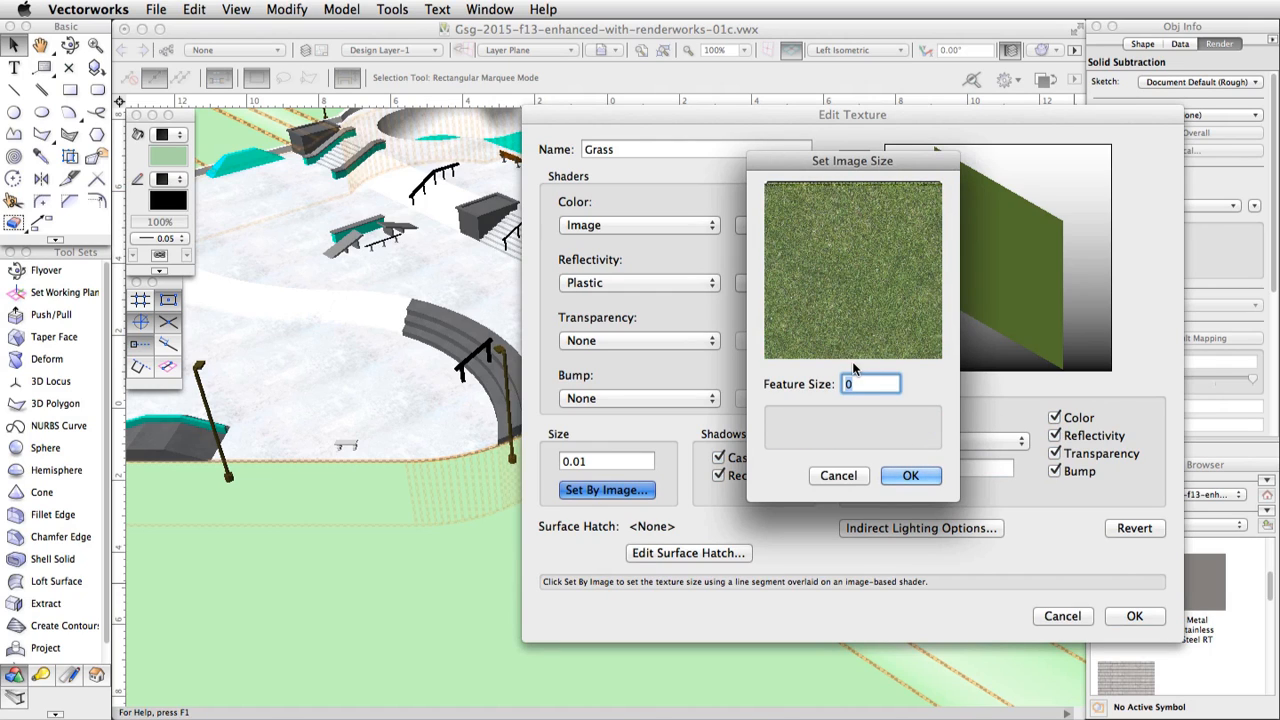
pyautogui.write('1.5')
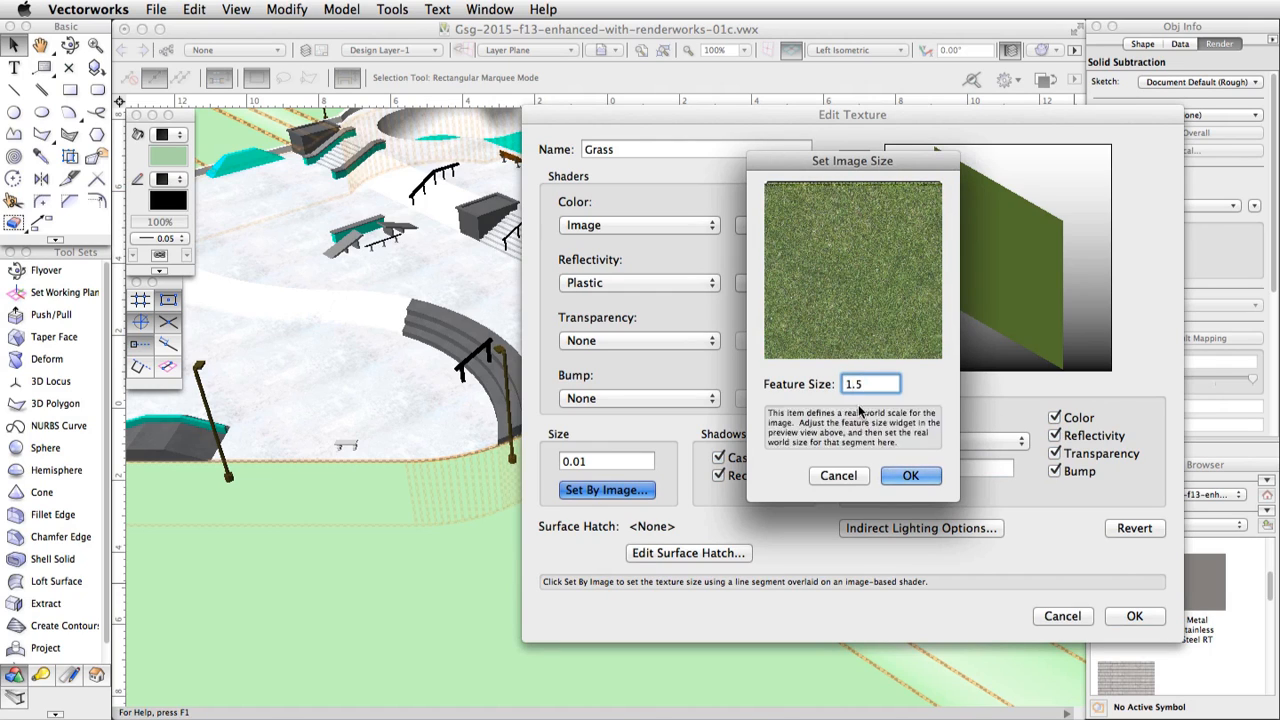
pyautogui.click(900, 478)
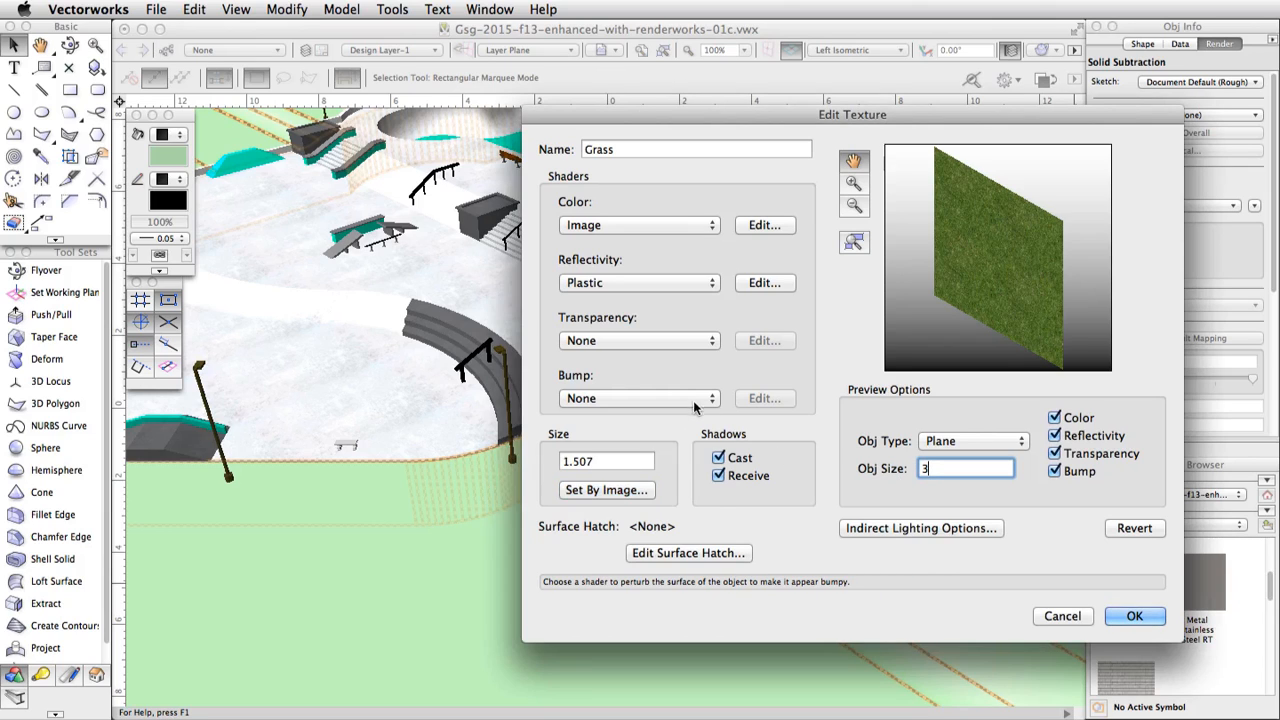
# Give the Grass texture a Noise bump shader using the FBM pattern at 100% strength.
pyautogui.click(687, 398)
pyautogui.click(640, 467)
pyautogui.click(752, 402)
pyautogui.click(757, 222)
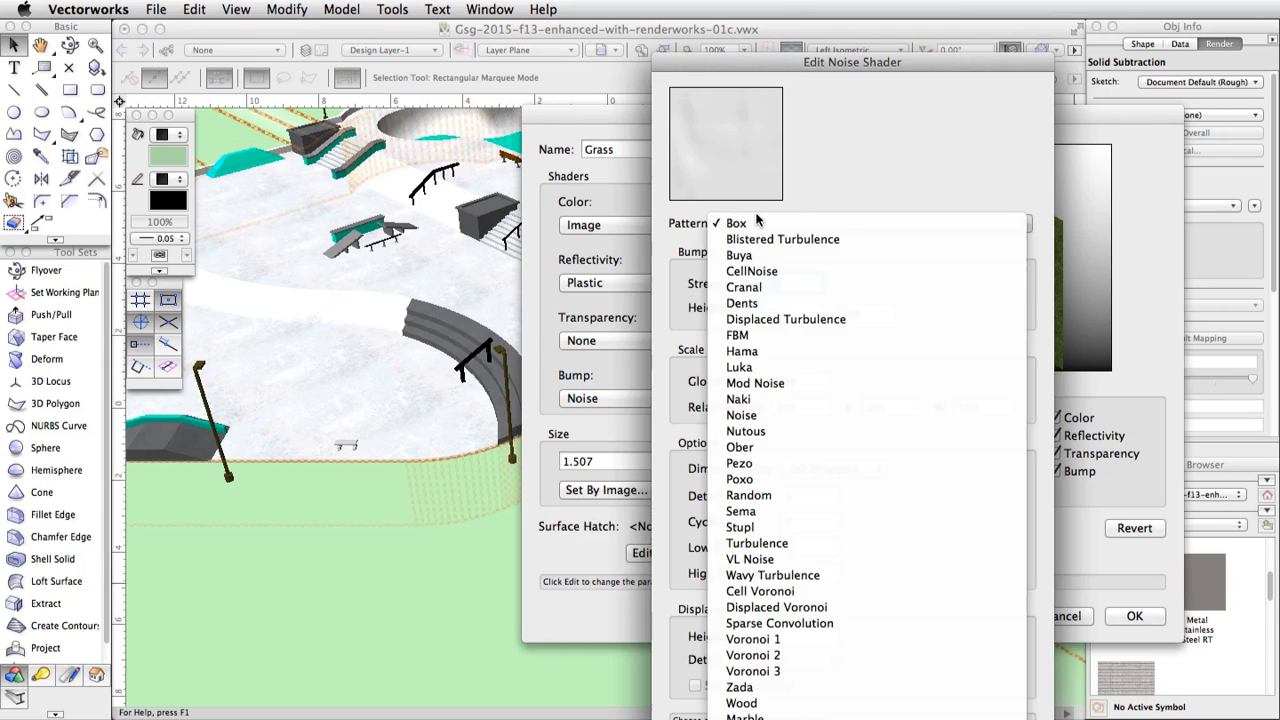
pyautogui.click(757, 338)
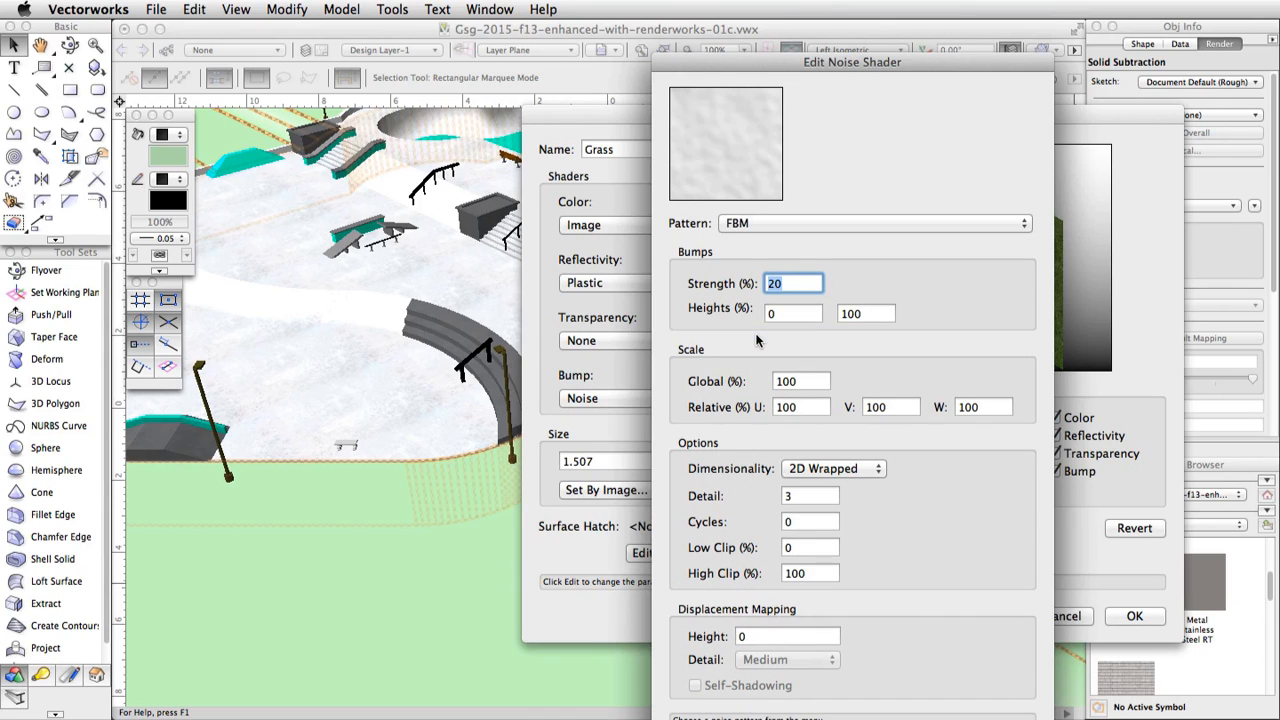
pyautogui.write('100')
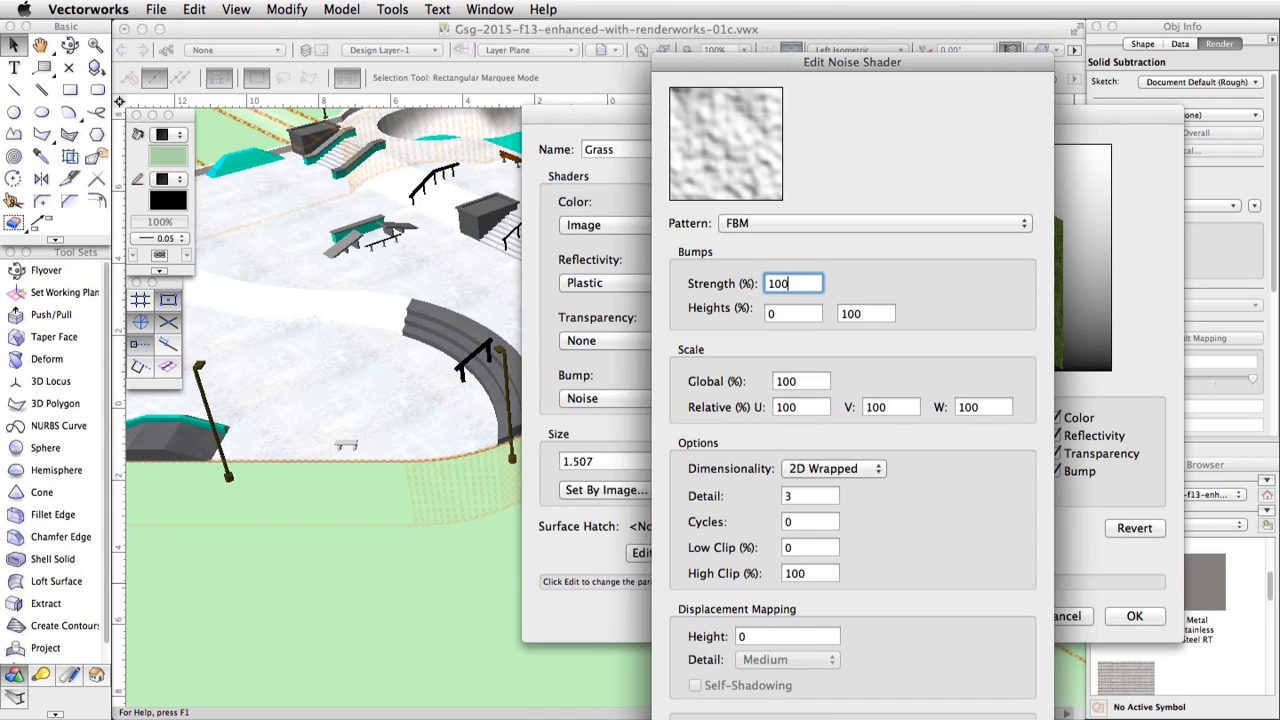
# Set the noise bump's global scale to 5% and its detail to 8.
pyautogui.doubleClick(800, 381)
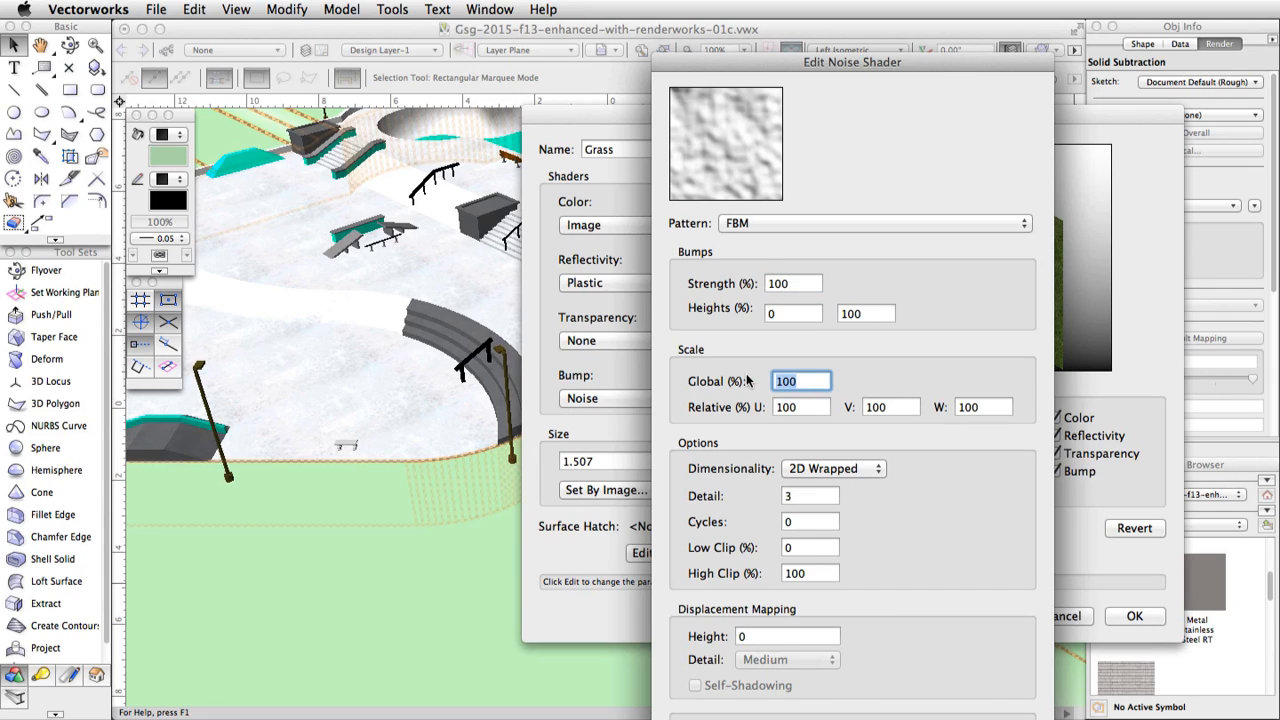
pyautogui.write('5')
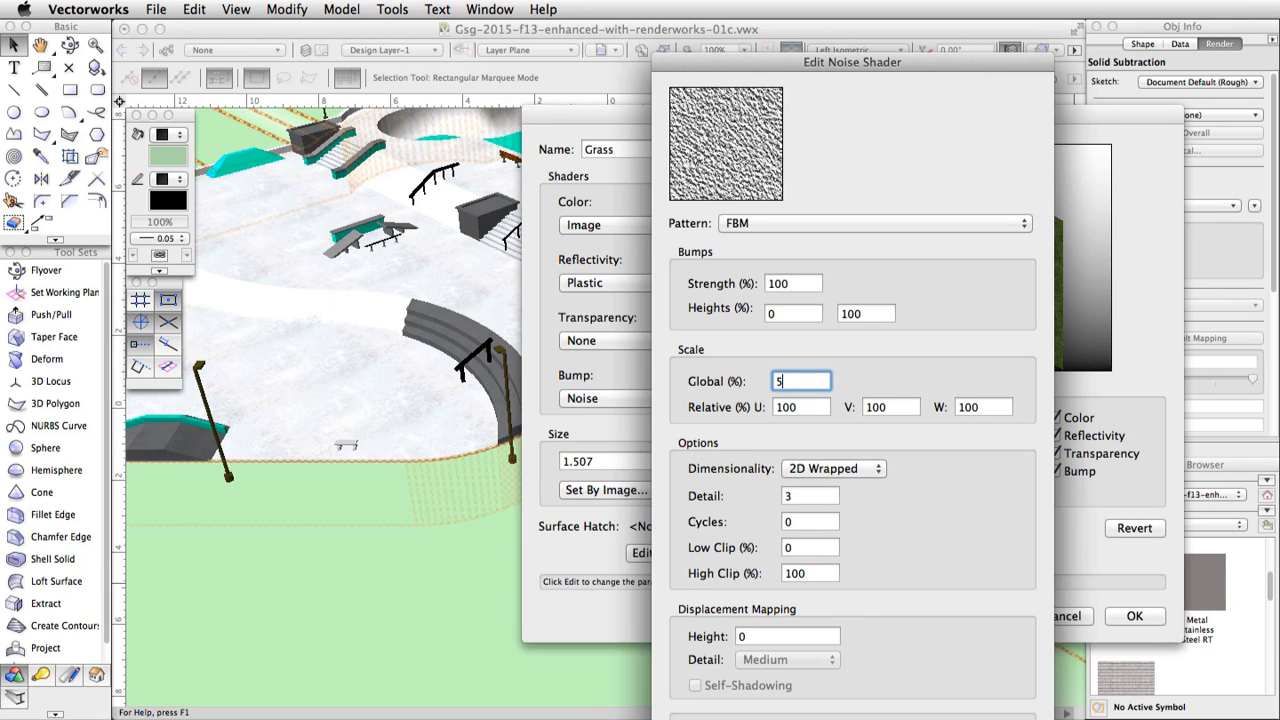
pyautogui.doubleClick(790, 496)
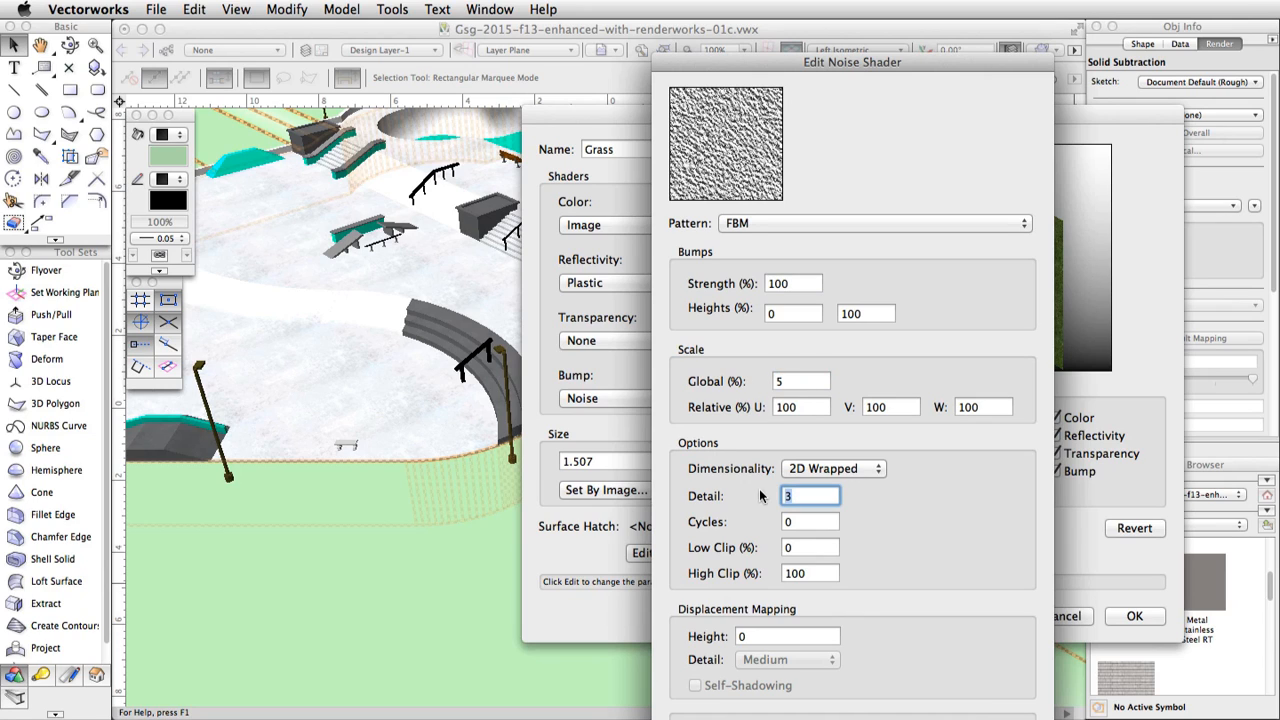
pyautogui.write('8')
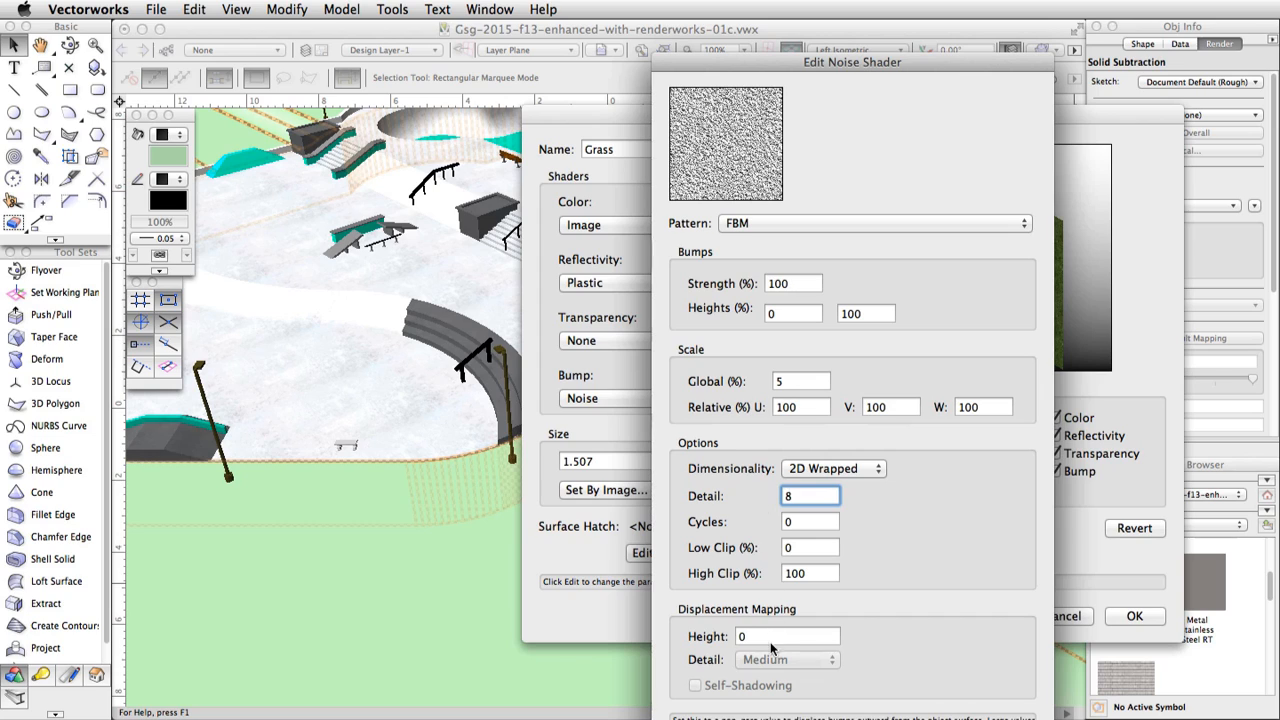
# Set the noise bump's displacement mapping to a height of 0.025 with High detail, and accept the Grass texture settings.
pyautogui.moveTo(705, 636); pyautogui.dragTo(687, 640)
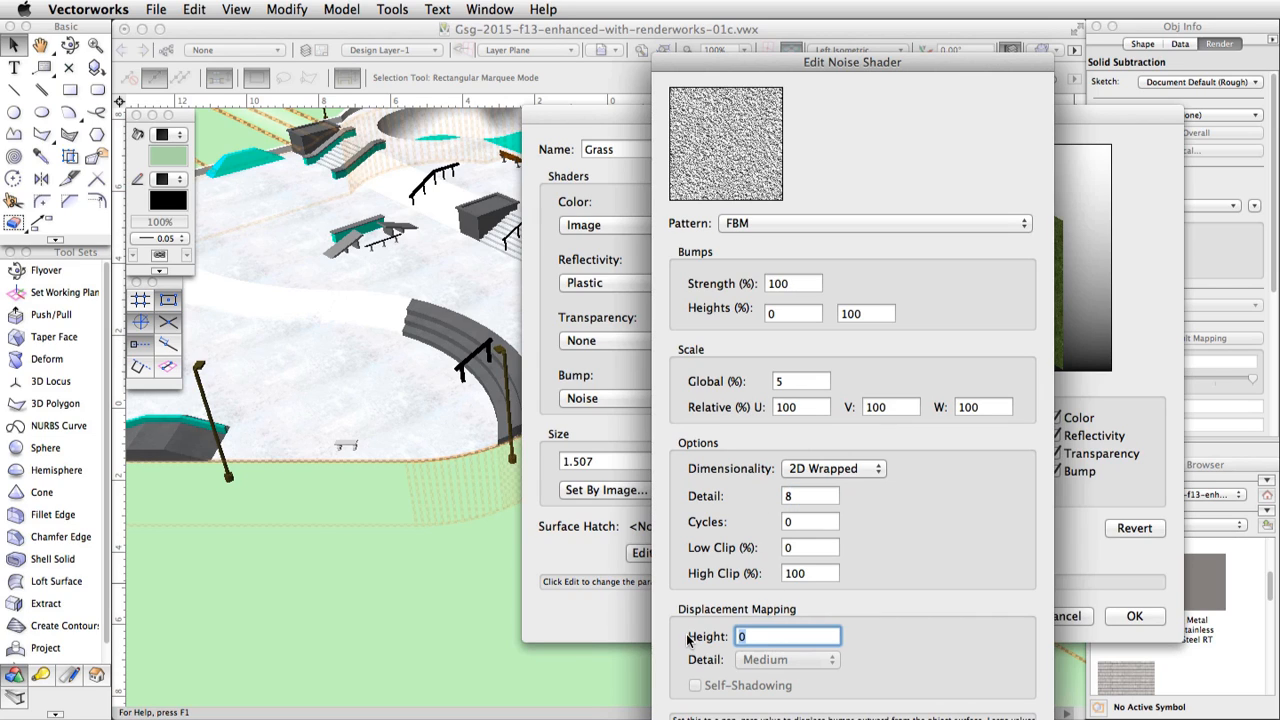
pyautogui.write('0.025')
pyautogui.click(781, 661)
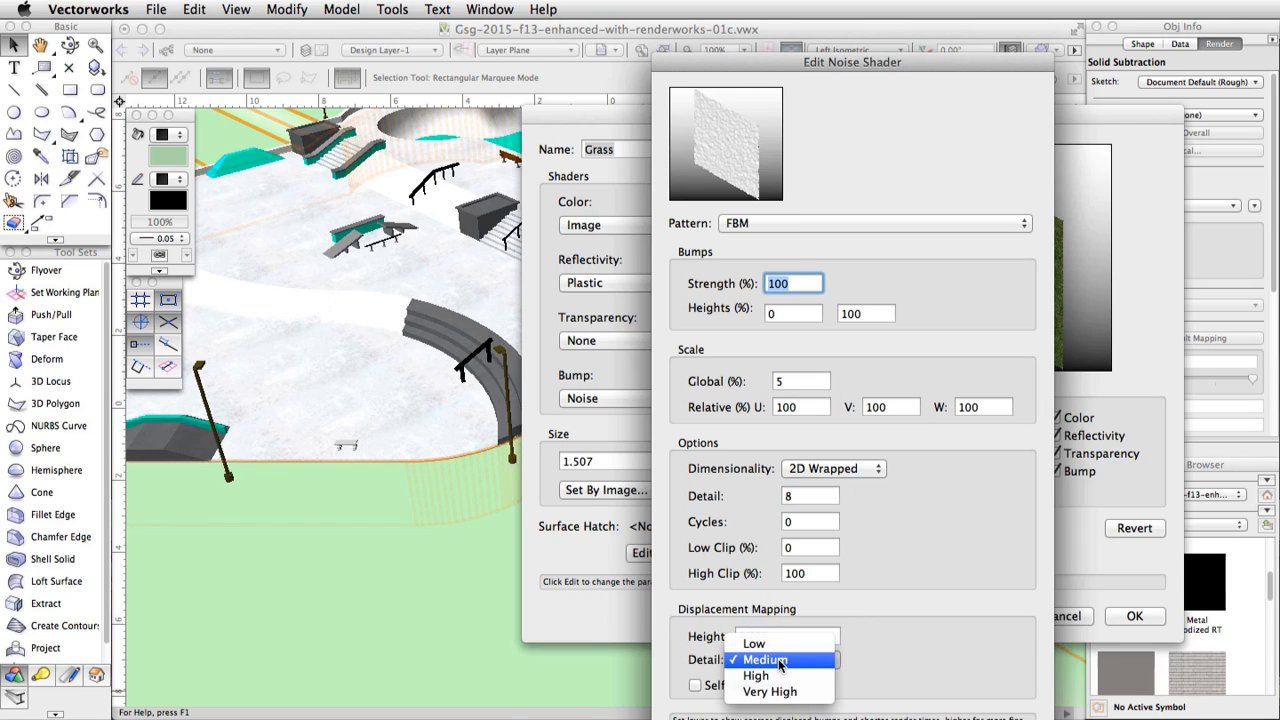
pyautogui.click(758, 675)
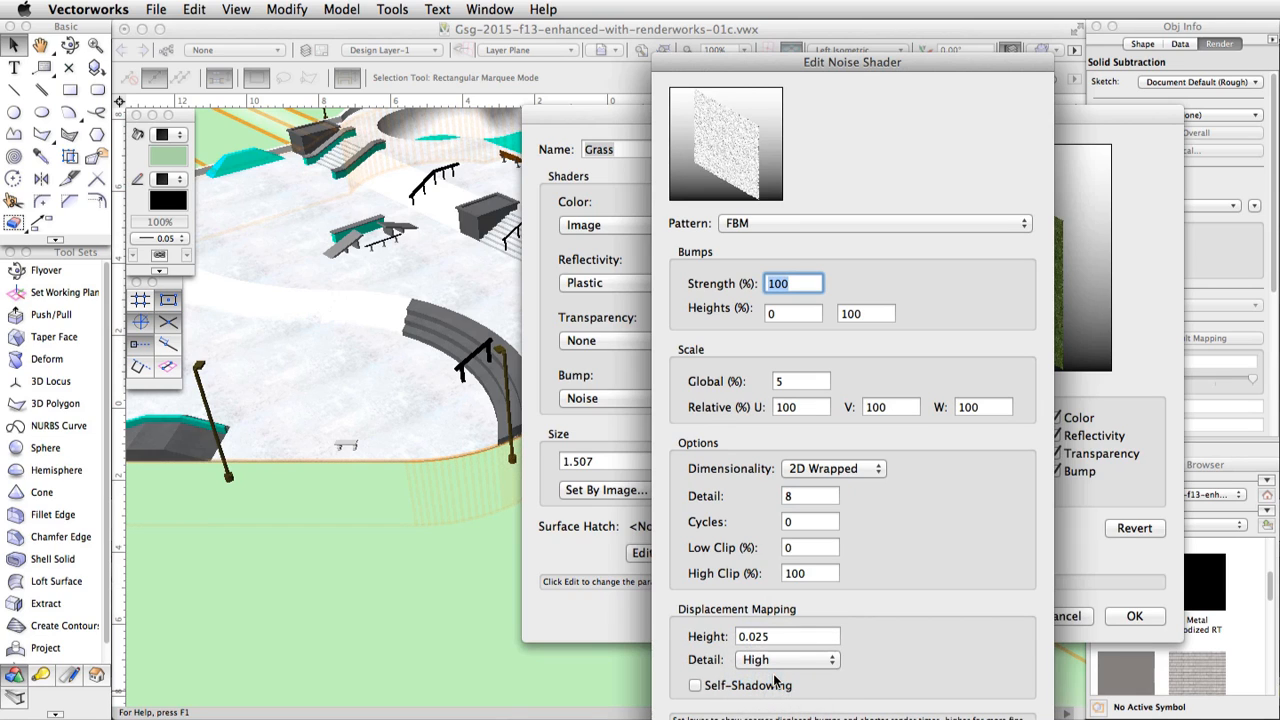
pyautogui.press('Return')
pyautogui.click(1134, 614)
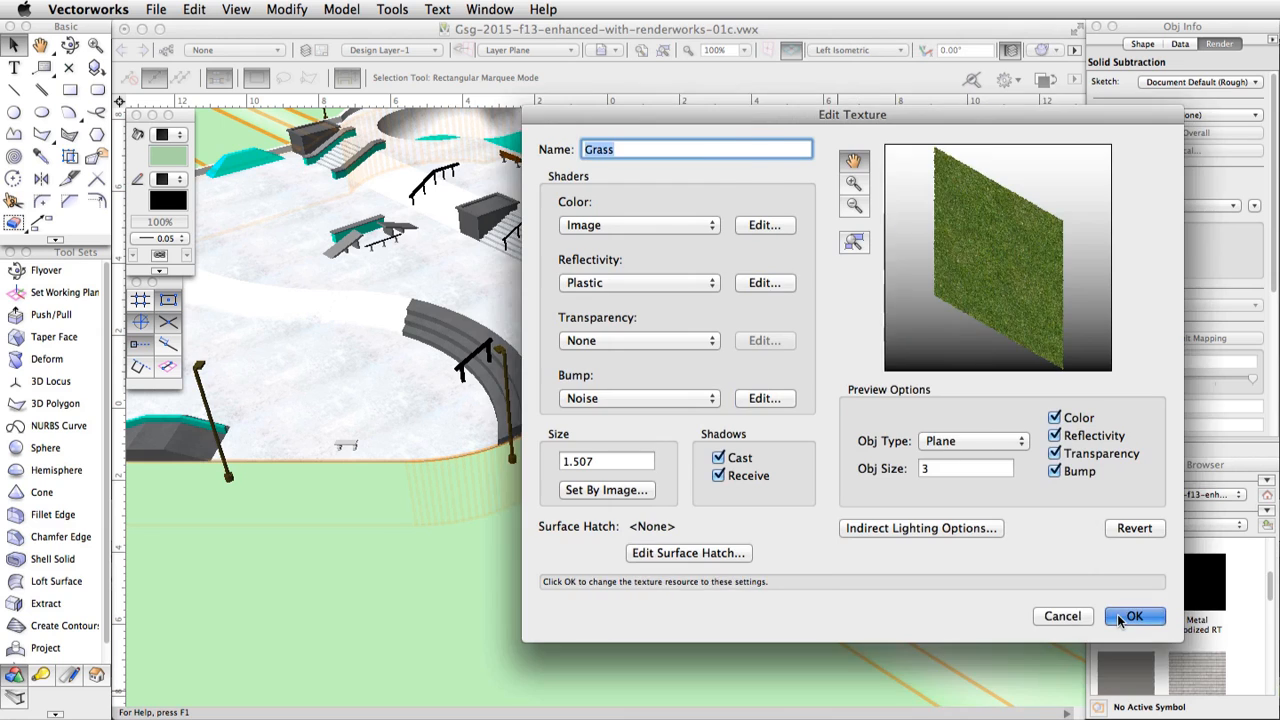
# Apply the Grass texture to the ground and remap it with Plane mapping aligned to the ground surface, enlarged to a scale of about 4.4.
pyautogui.moveTo(1122, 594); pyautogui.dragTo(882, 427)
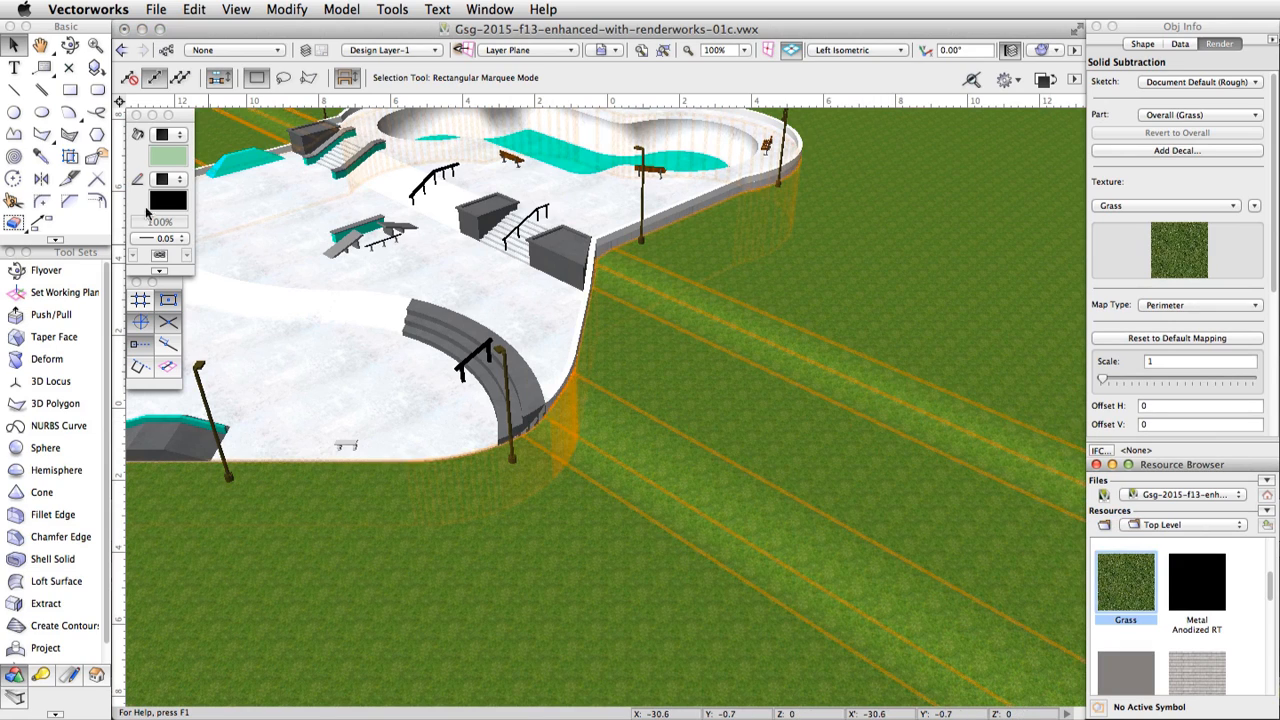
pyautogui.click(70, 157)
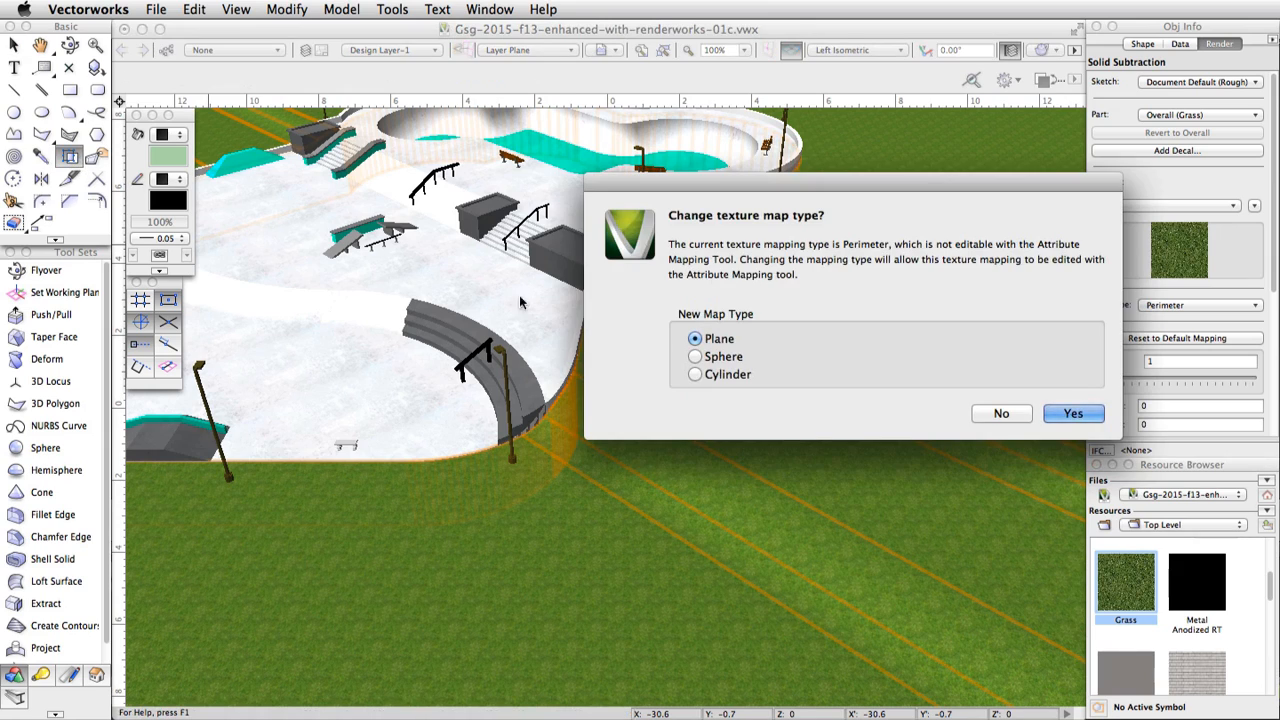
pyautogui.click(1062, 416)
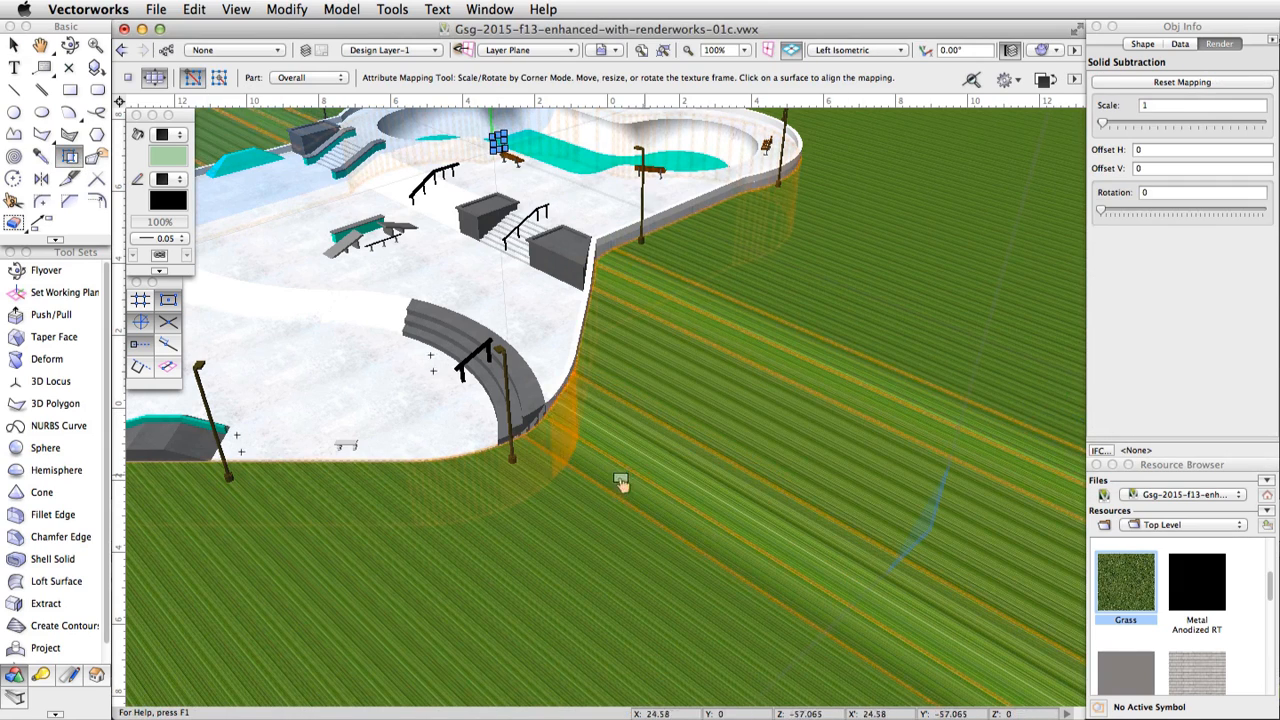
pyautogui.moveTo(591, 487); pyautogui.dragTo(455, 487)
pyautogui.press('x')
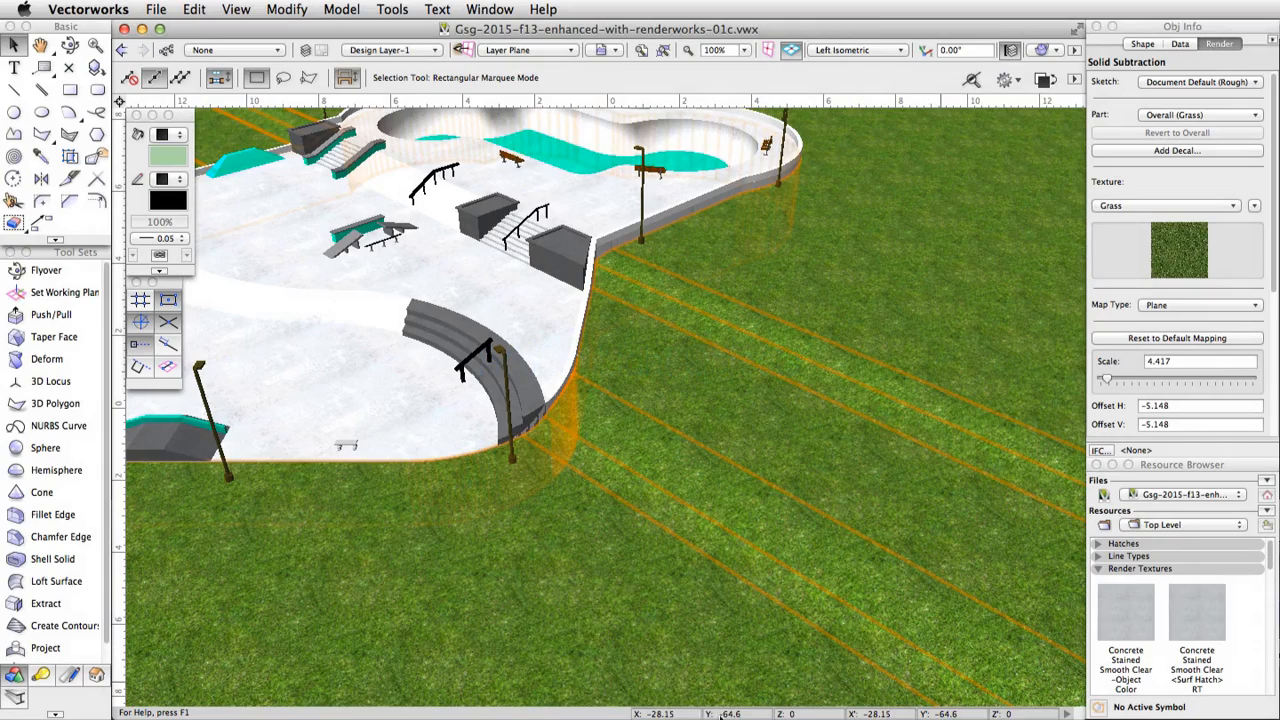
# Open the Light Post symbol beside the ramp at the park's grass edge for 3D editing.
pyautogui.moveTo(217, 488); pyautogui.dragTo(674, 501, button='middle')
pyautogui.scroll(3, 715, 477)
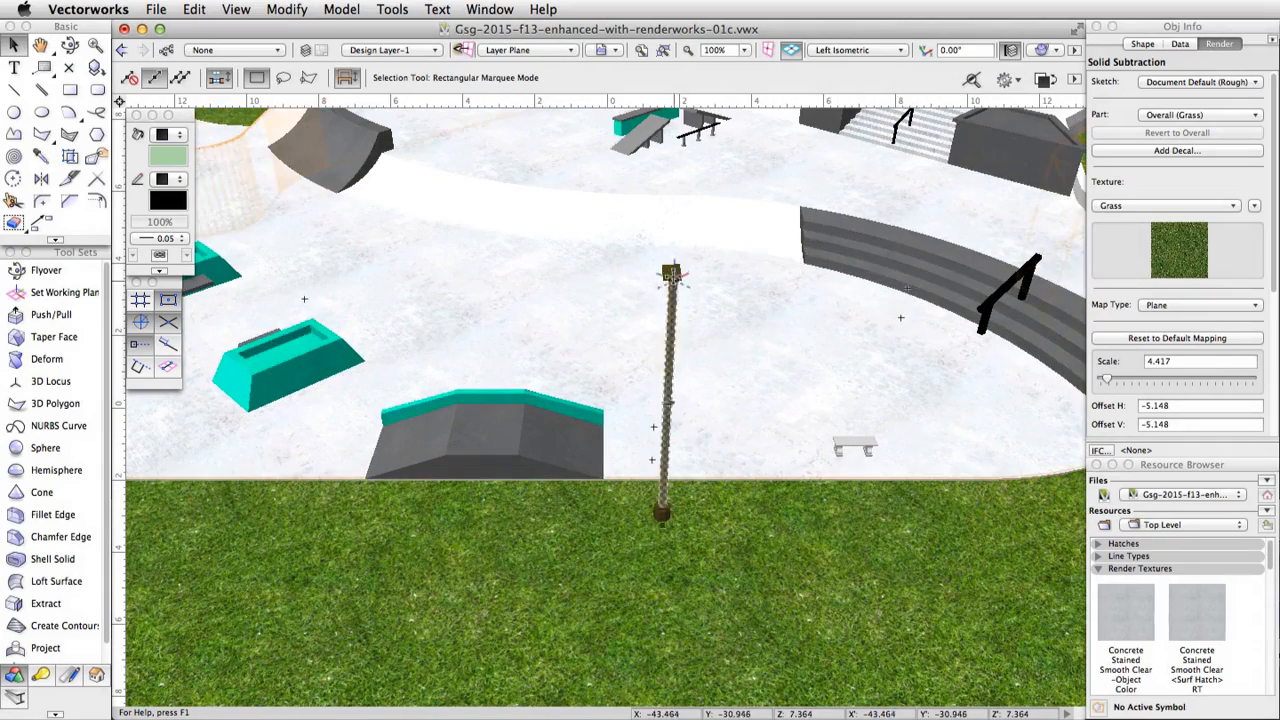
pyautogui.doubleClick(671, 276)
pyautogui.click(1024, 396)
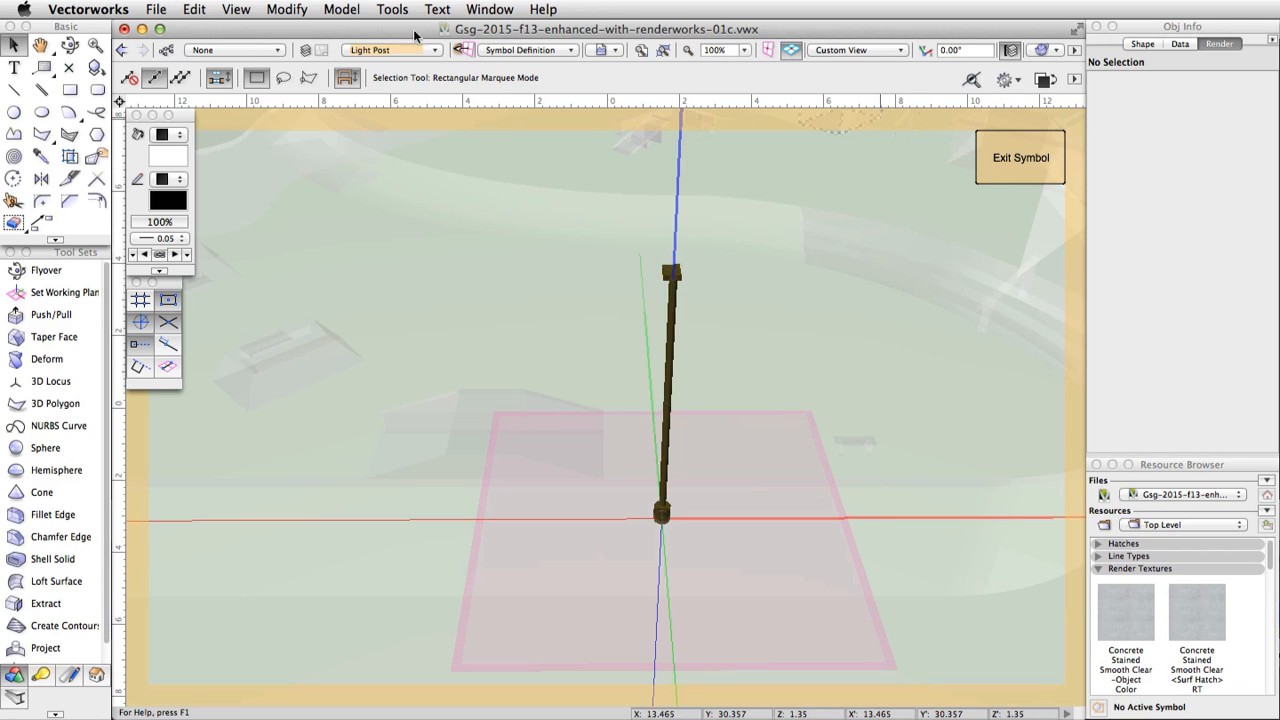
# Show the light post in orthogonal projection from the Left view, close up on its lamp arm, in wireframe.
pyautogui.click(236, 9)
pyautogui.moveTo(276, 100)
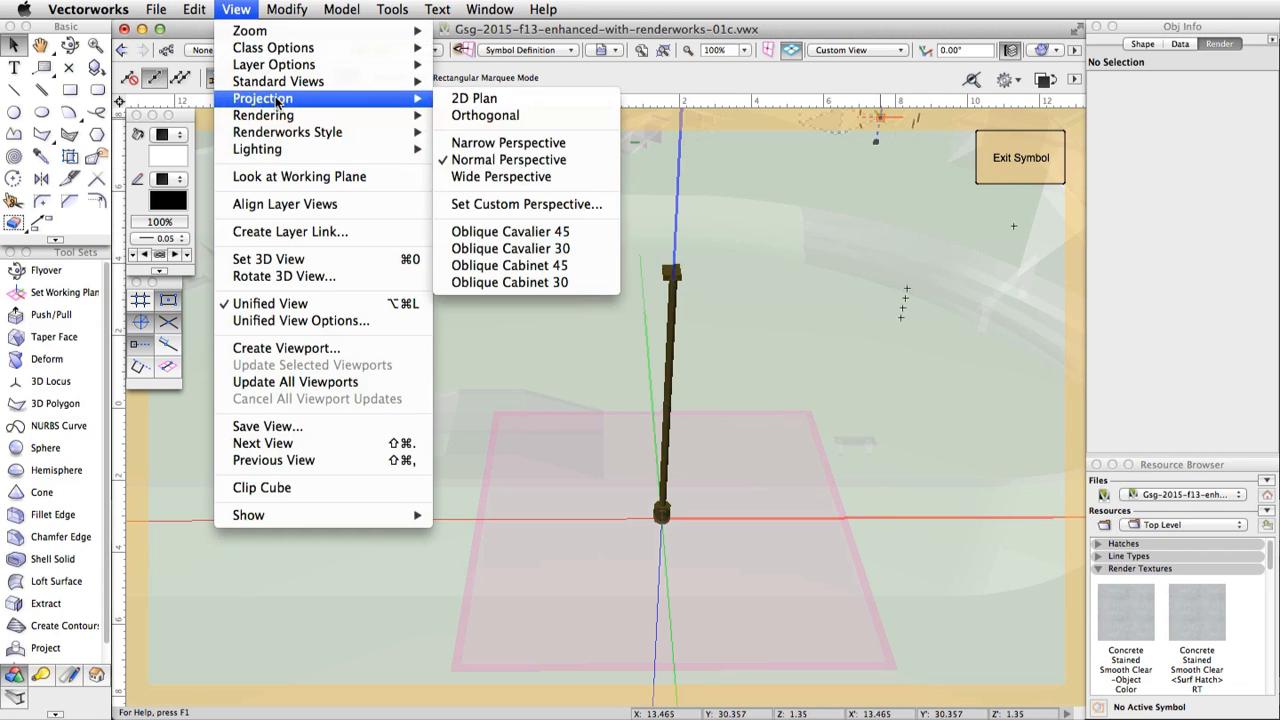
pyautogui.click(475, 116)
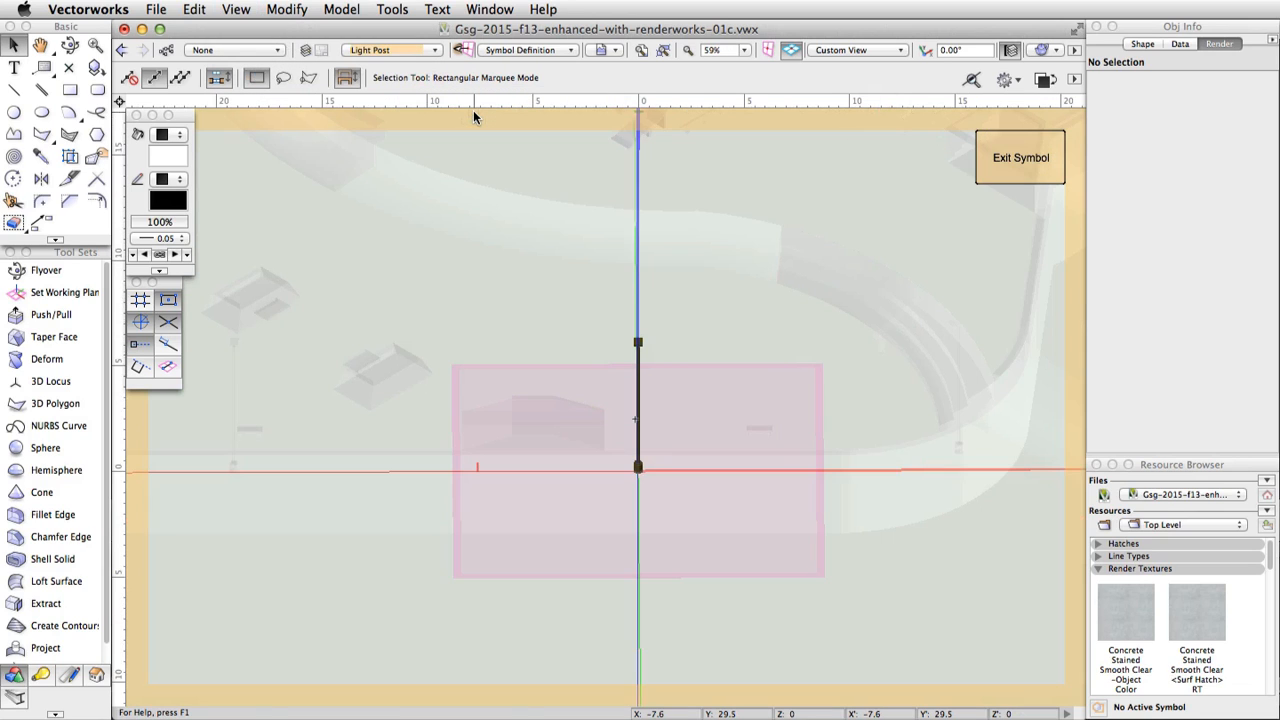
pyautogui.click(829, 49)
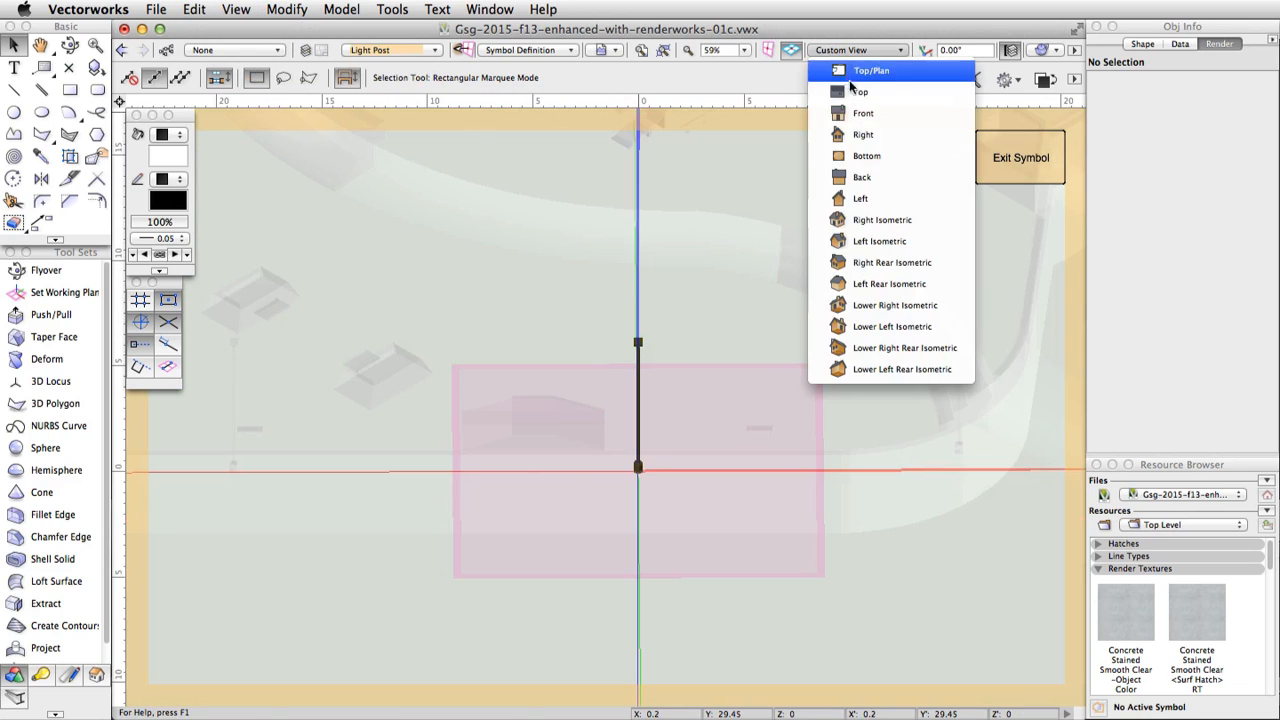
pyautogui.click(862, 198)
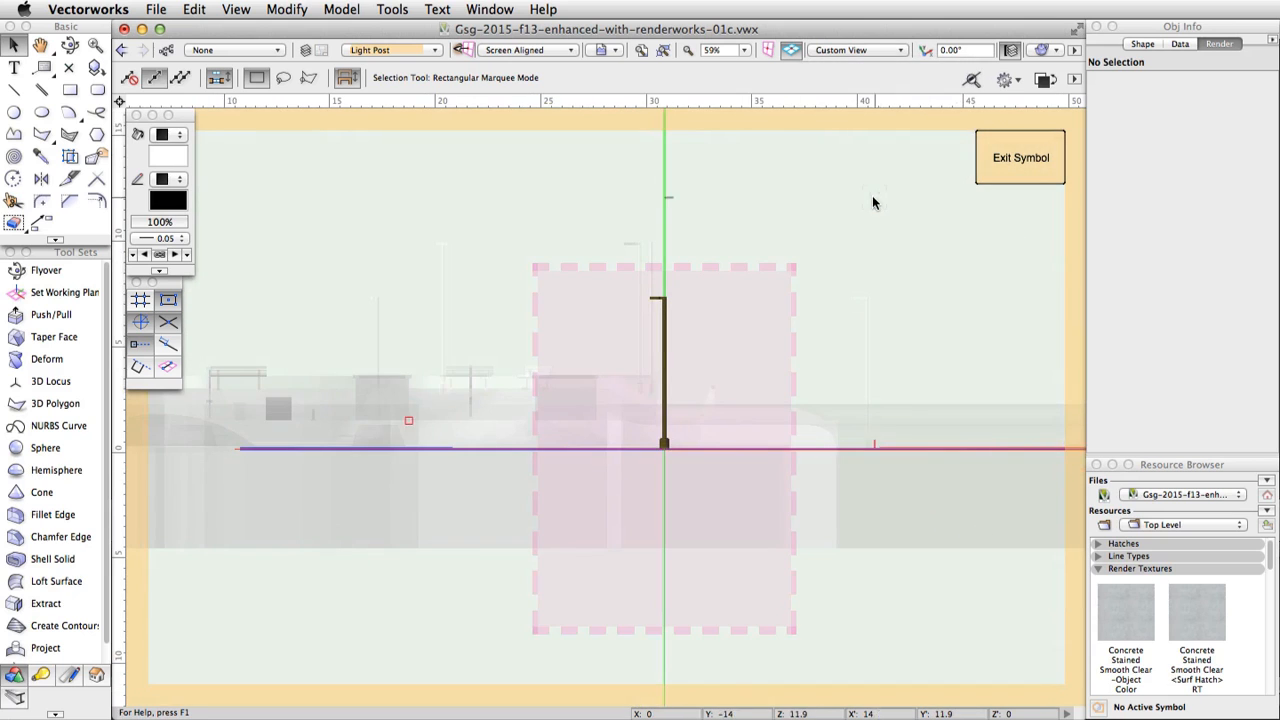
pyautogui.scroll(5, 694, 290)
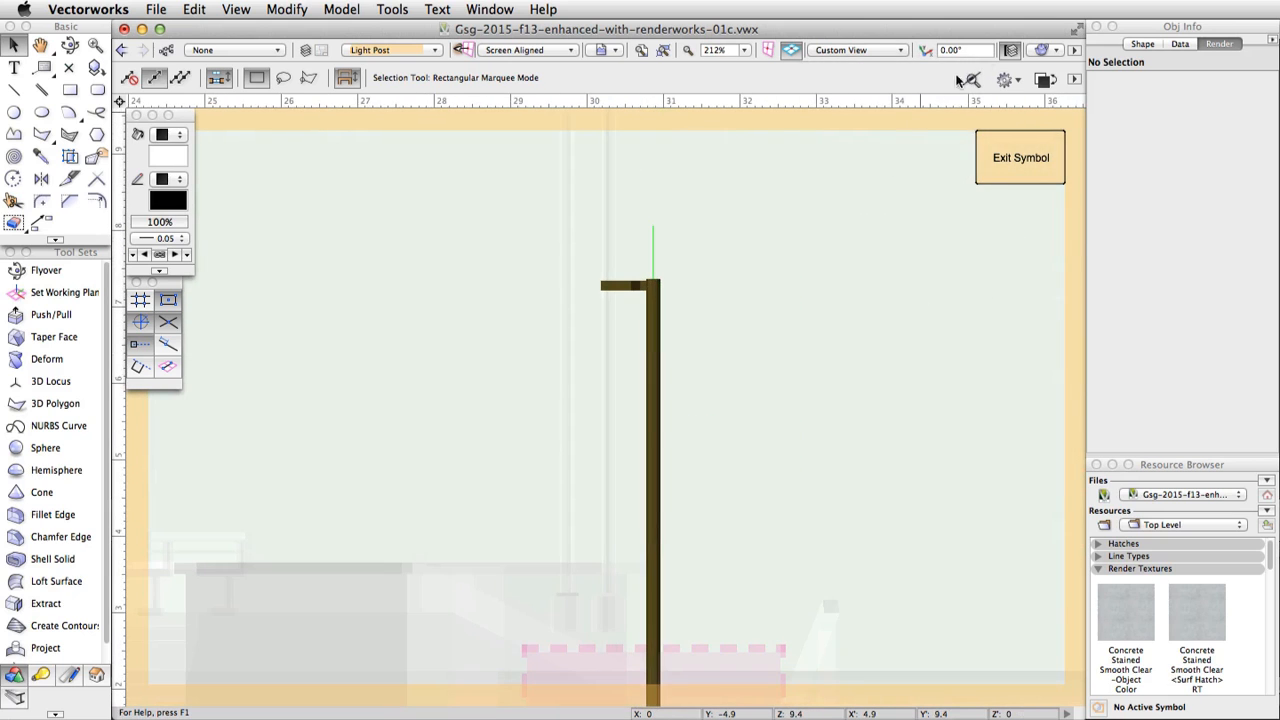
pyautogui.click(1041, 49)
pyautogui.click(1060, 66)
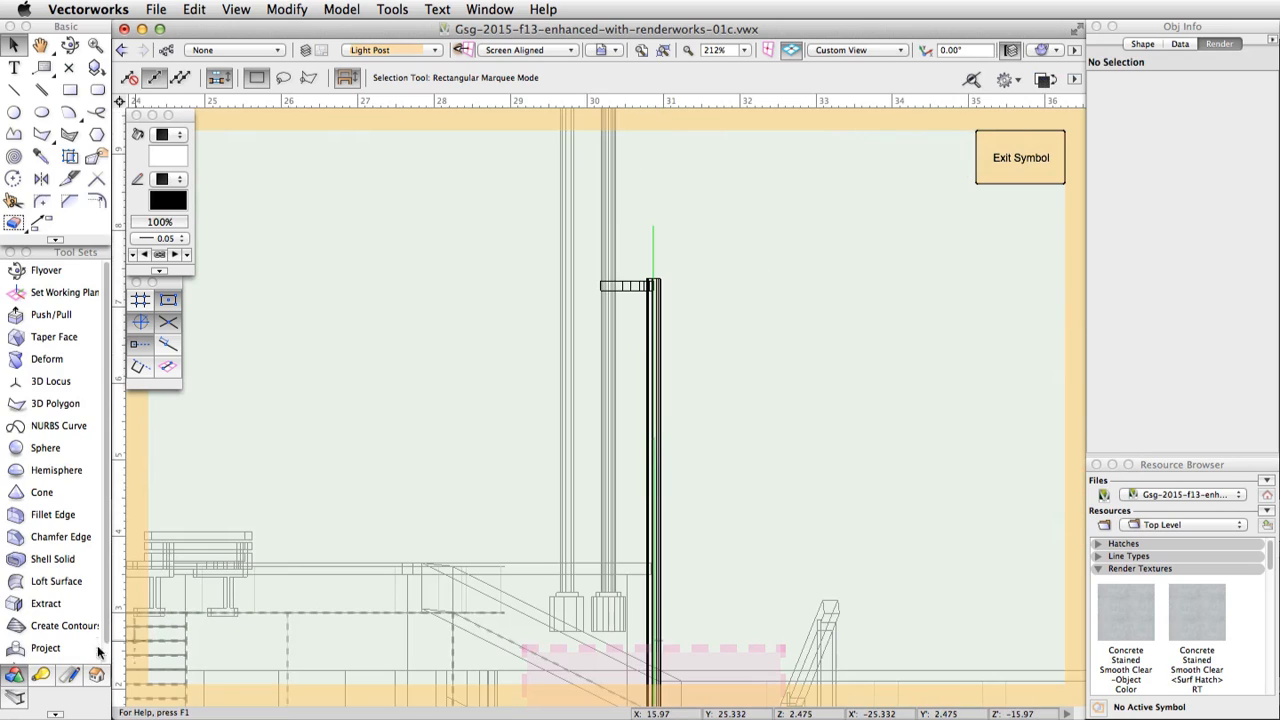
# Insert a spot light at the midpoint of the lamp arm's upper edge, with soft shadows enabled.
pyautogui.click(41, 674)
pyautogui.click(59, 359)
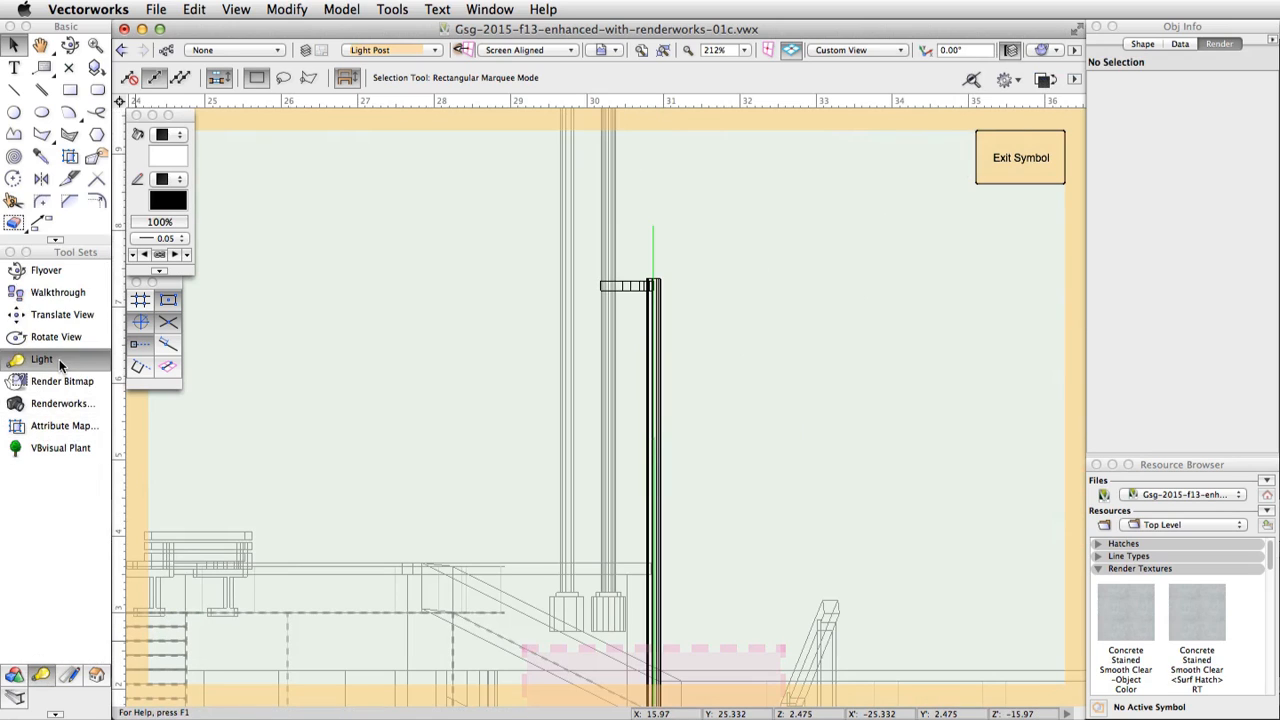
pyautogui.click(180, 77)
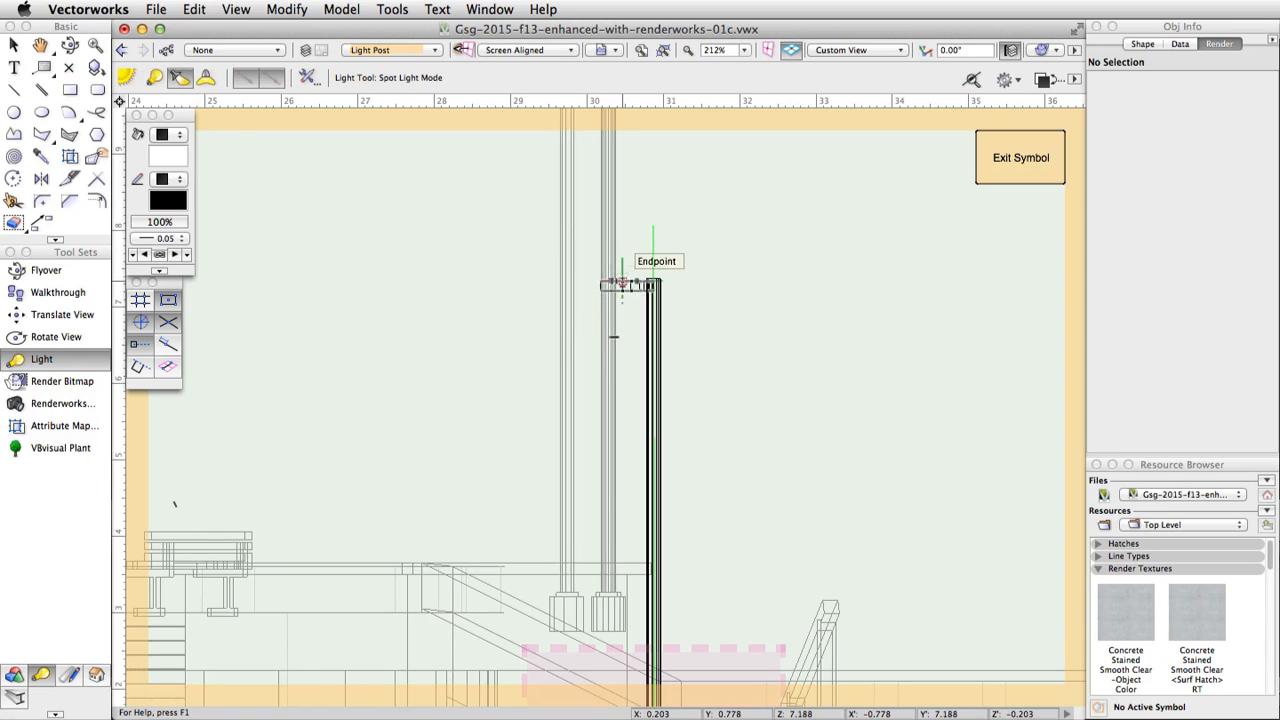
pyautogui.press('z')
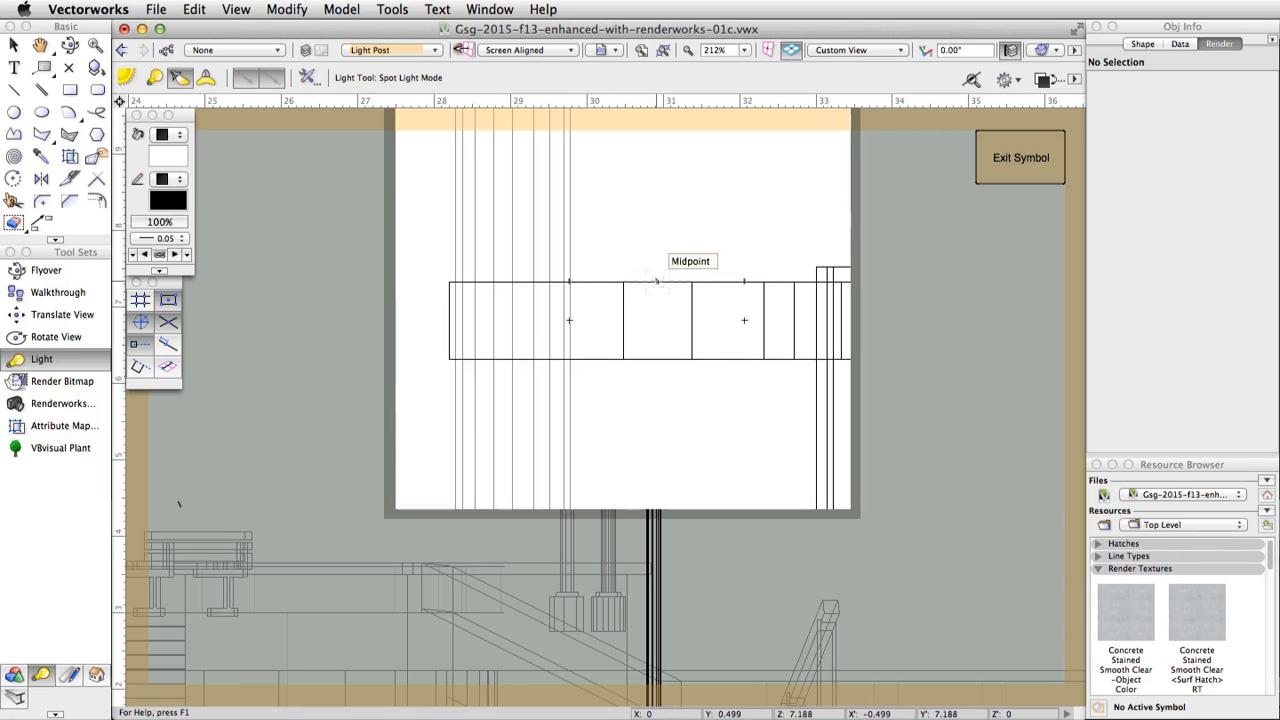
pyautogui.click(656, 281)
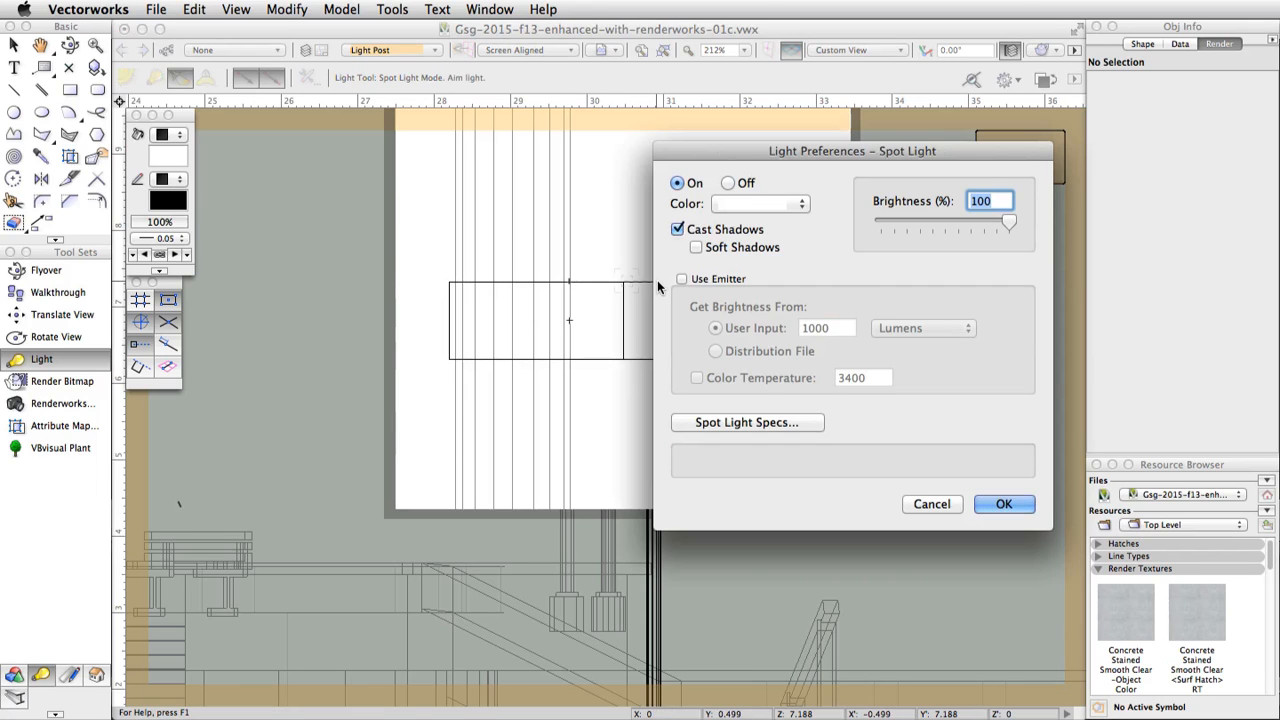
pyautogui.click(698, 247)
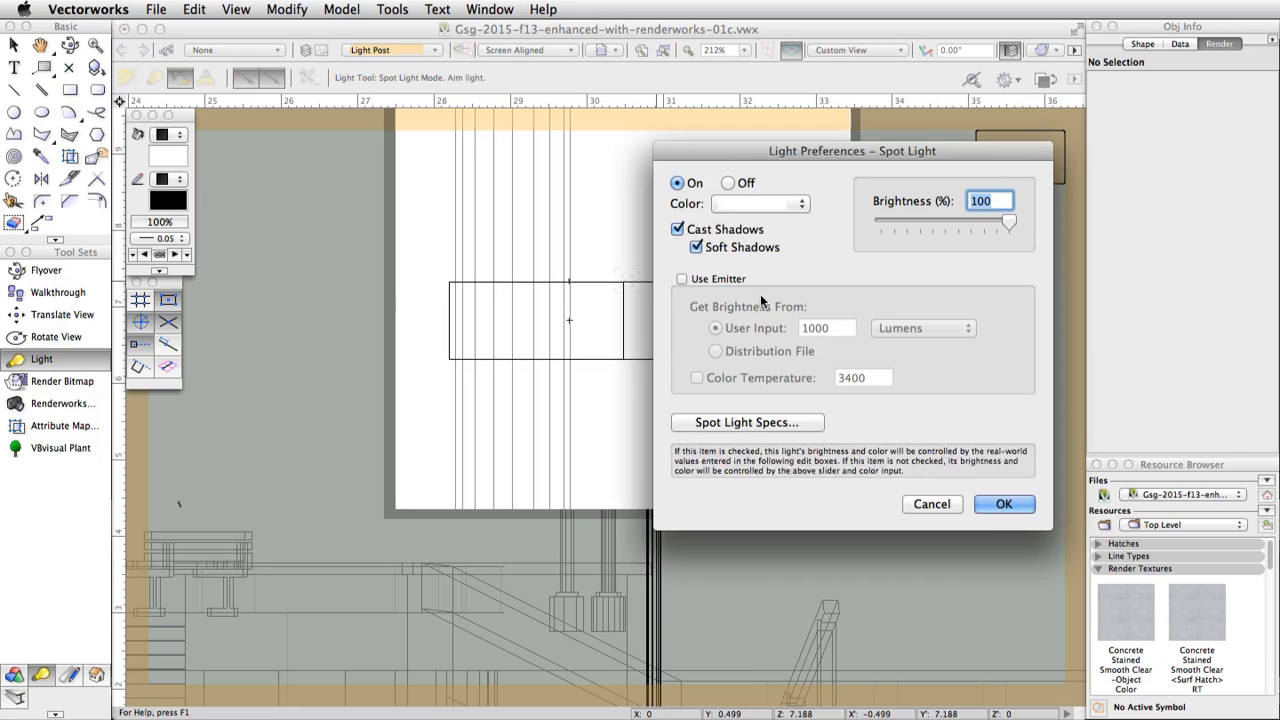
pyautogui.click(1003, 503)
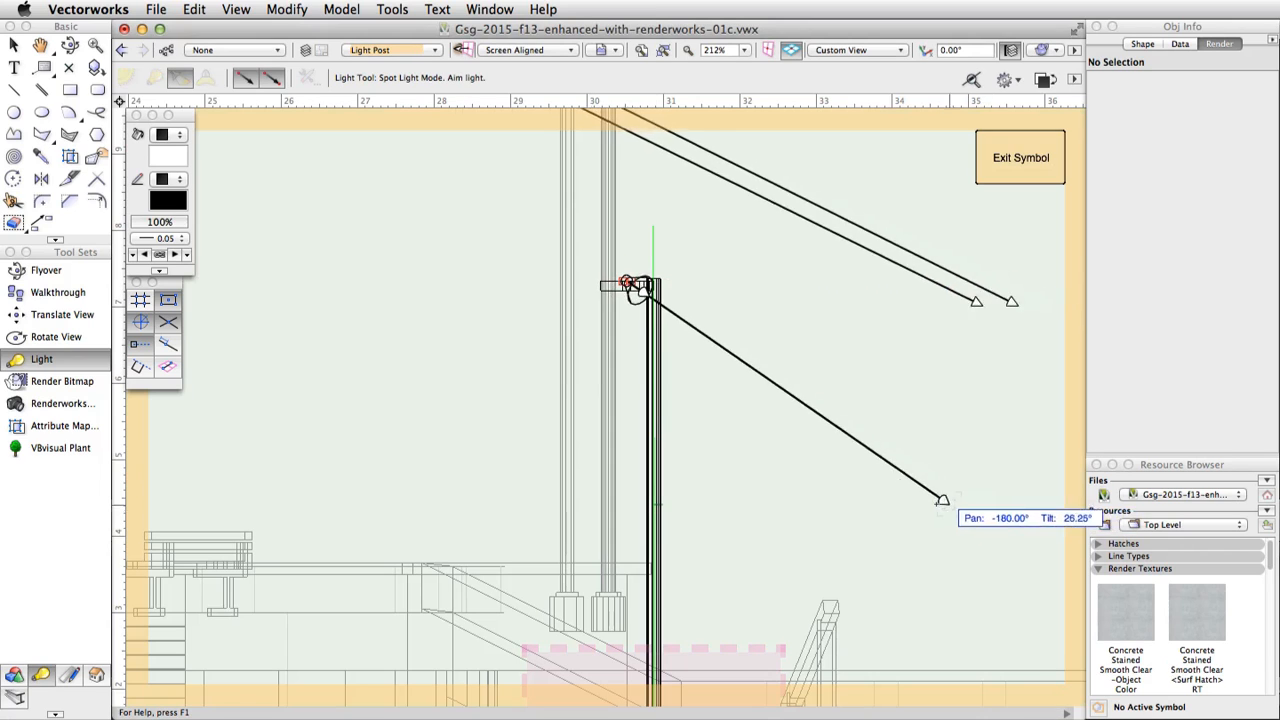
# Aim the spot light down from the lamp arm, entering a pan of 90 and a tilt of 45, and finish placing it.
pyautogui.click(574, 305)
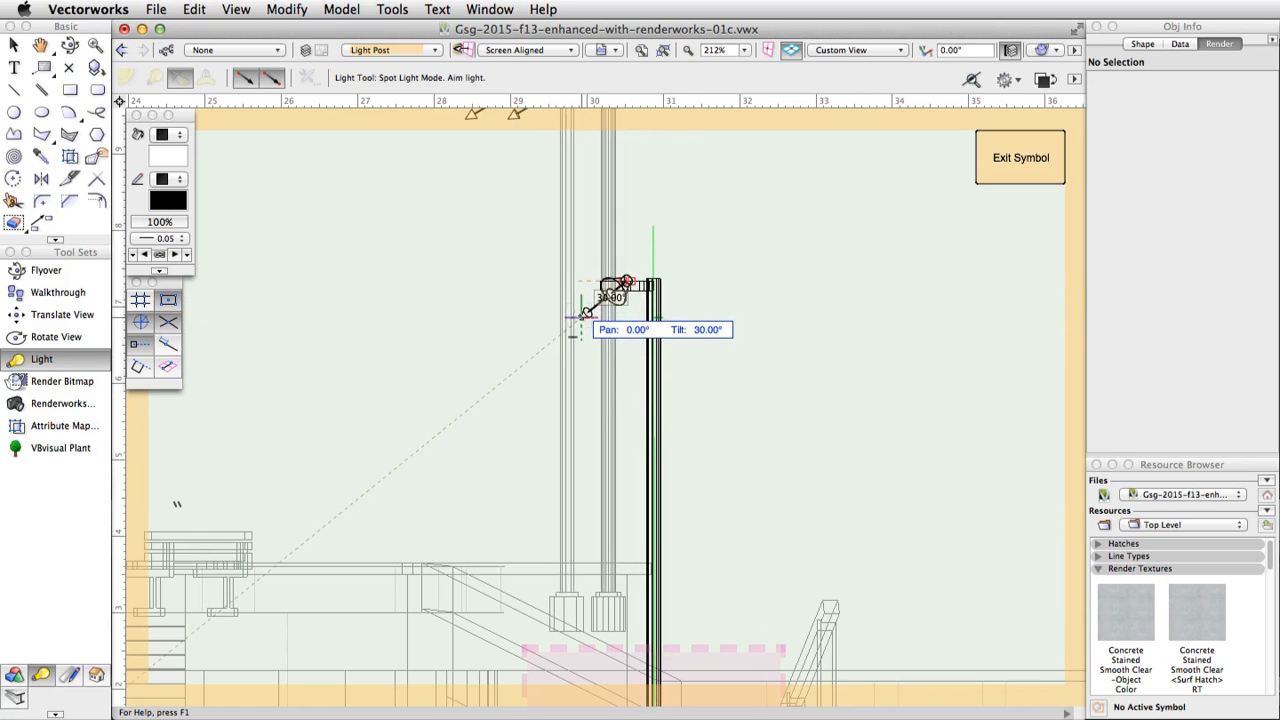
pyautogui.press('Tab')
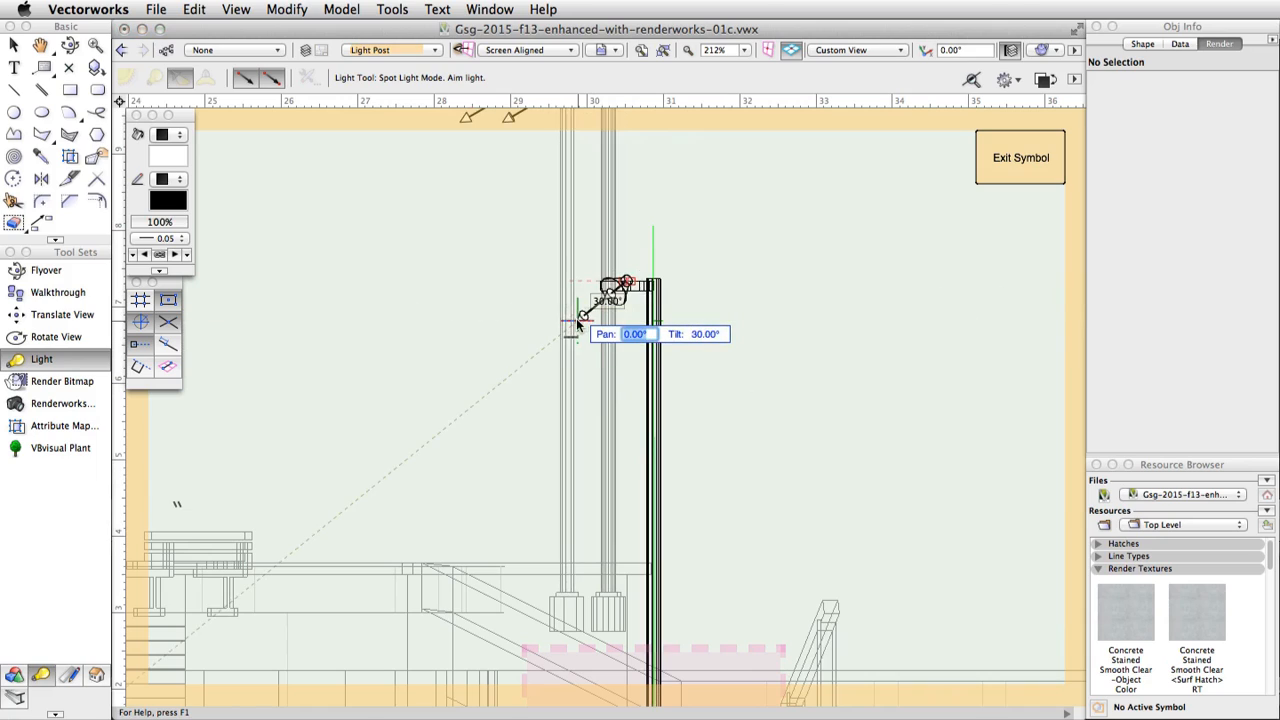
pyautogui.write('90')
pyautogui.press('Tab')
pyautogui.write('45')
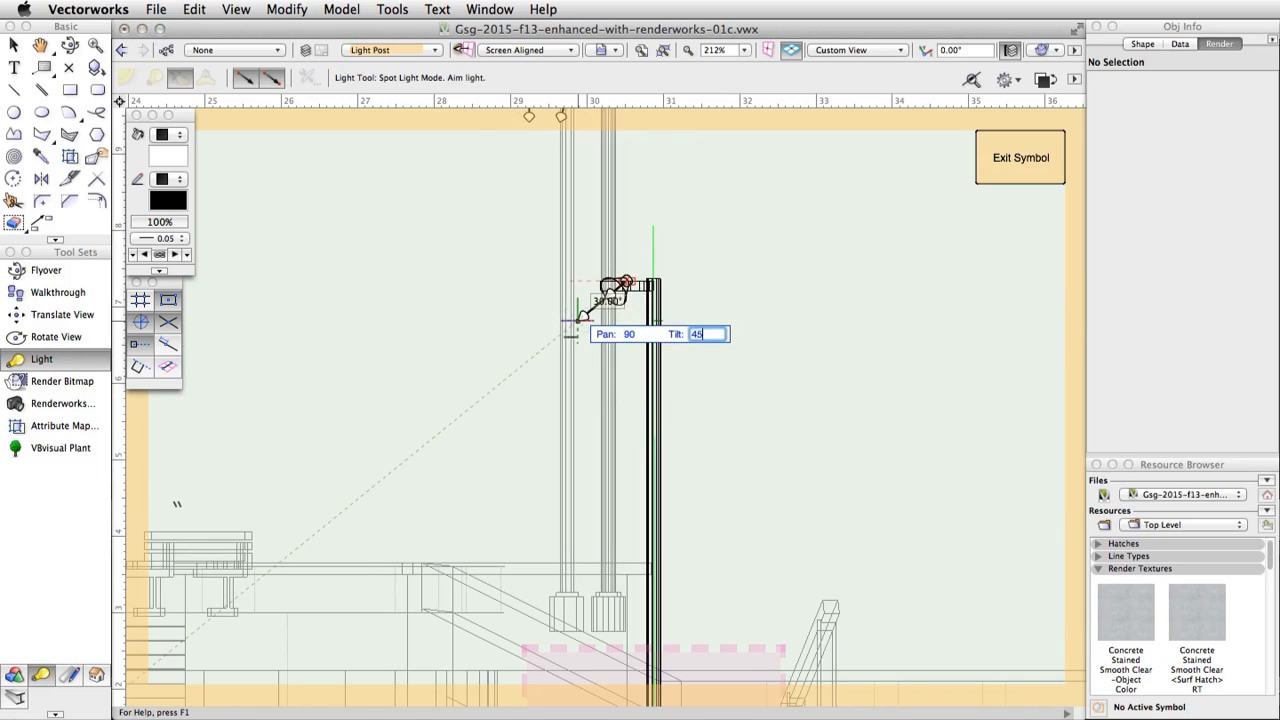
pyautogui.press('Tab')
pyautogui.press('Return')
pyautogui.click(589, 330)
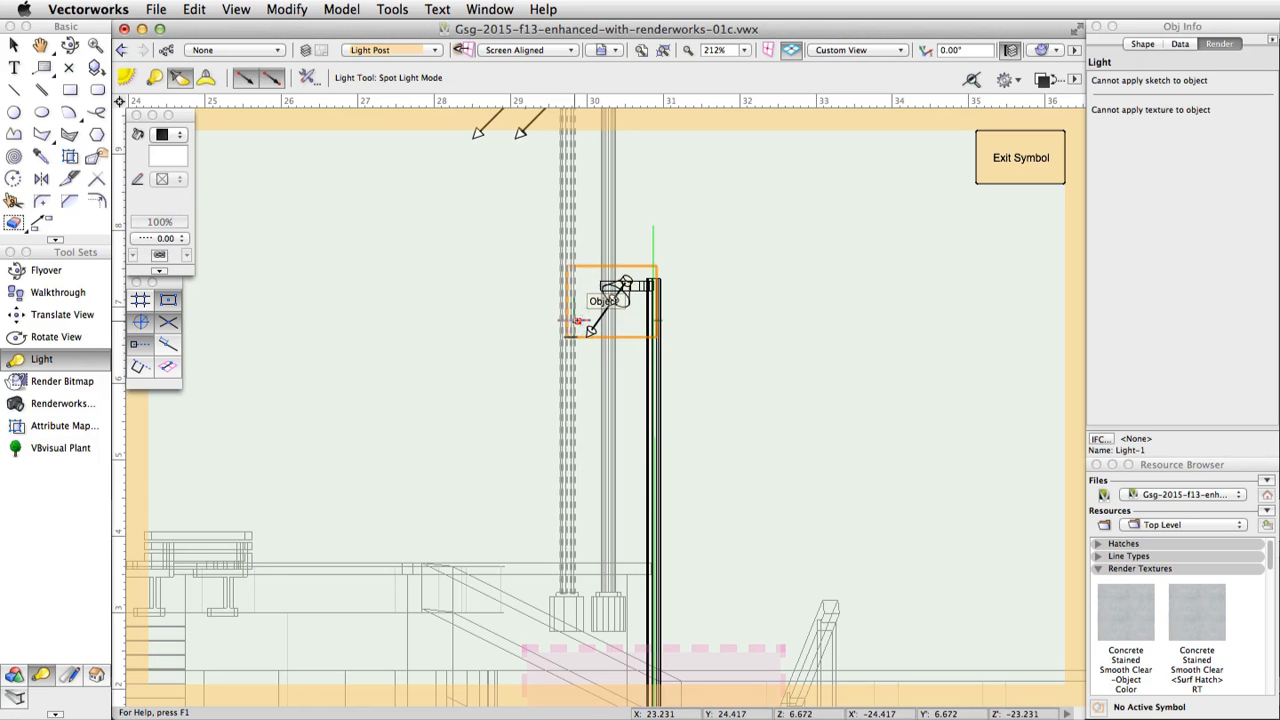
# Switch to Top/Plan view and set the spot light's spread to 100° and its beam to 50°.
pyautogui.press('super+5')
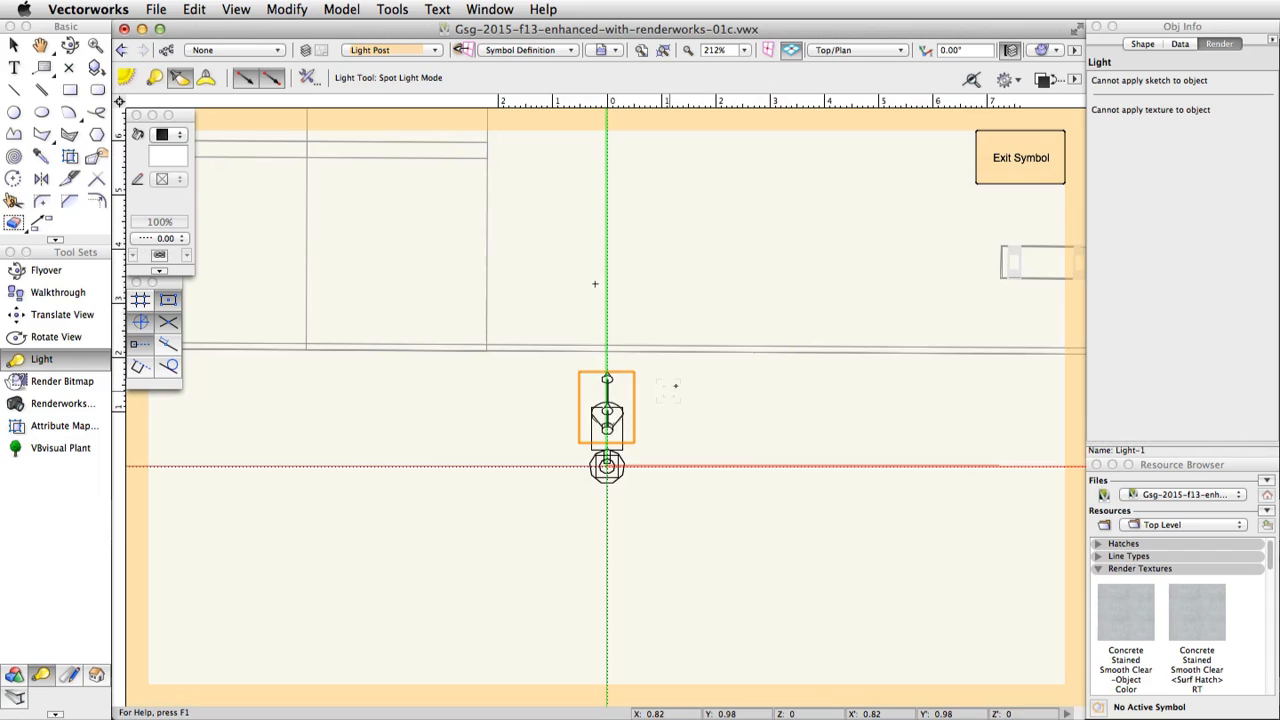
pyautogui.click(1140, 44)
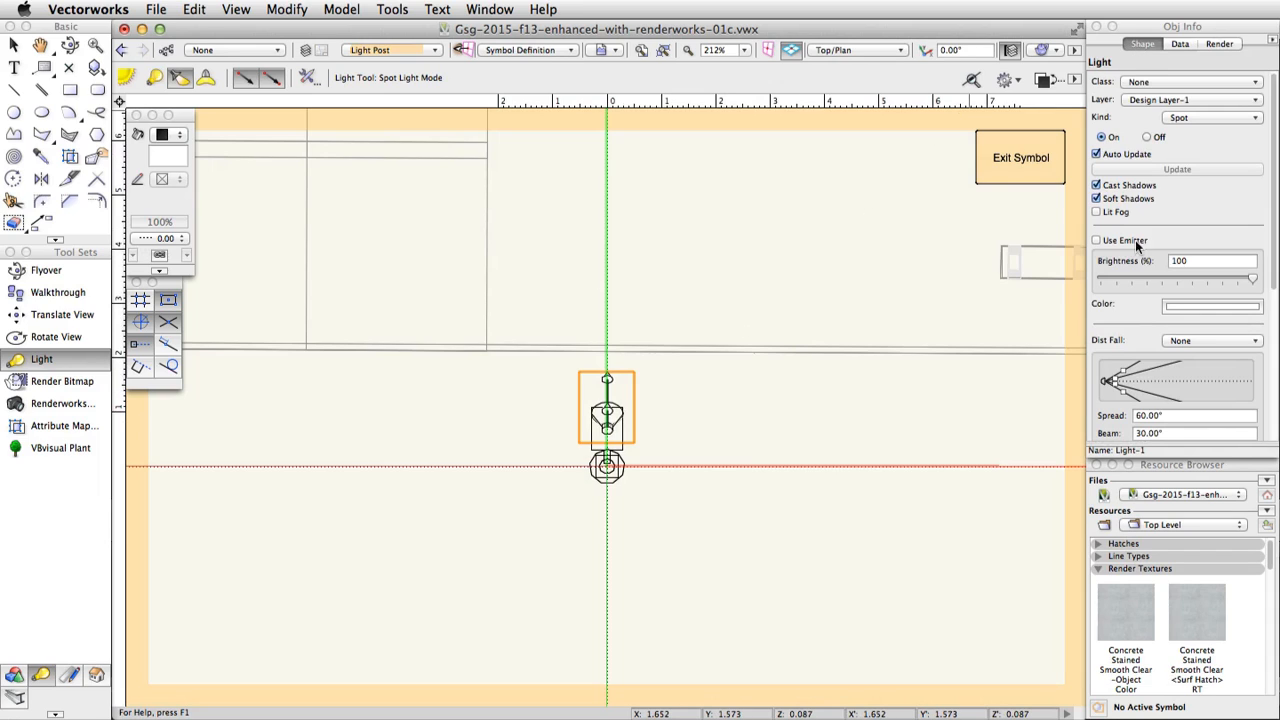
pyautogui.click(1177, 415)
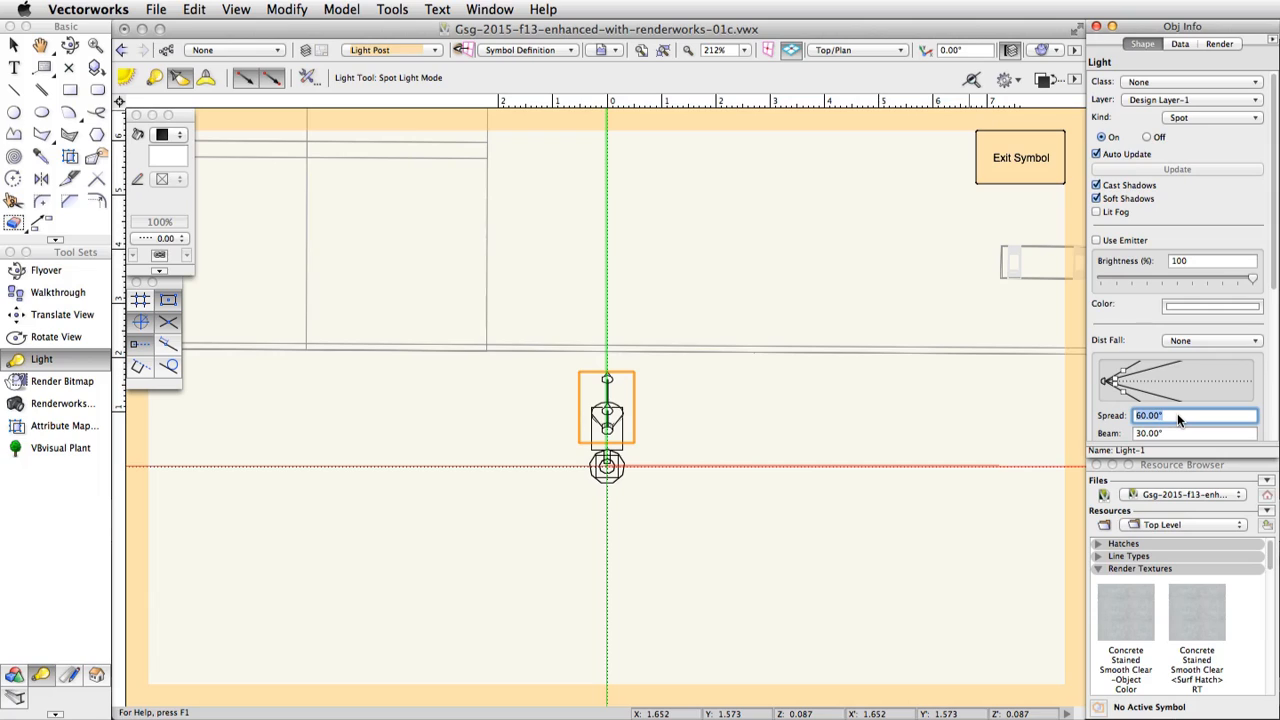
pyautogui.write('100')
pyautogui.press('Tab')
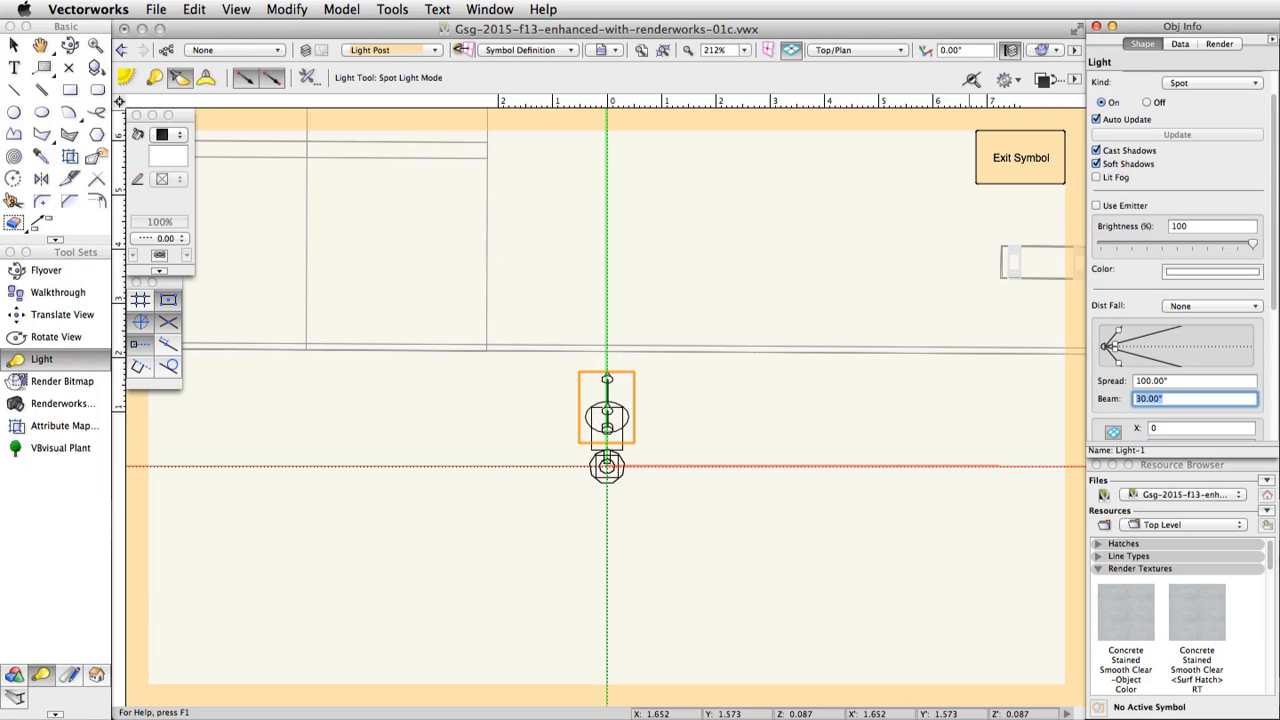
pyautogui.write('5')
pyautogui.press('Tab')
# Set the spot light's Z position to 7.15 and its tilt to 37°, and exit the Light Post symbol.
pyautogui.press('Tab')
pyautogui.press('Tab')
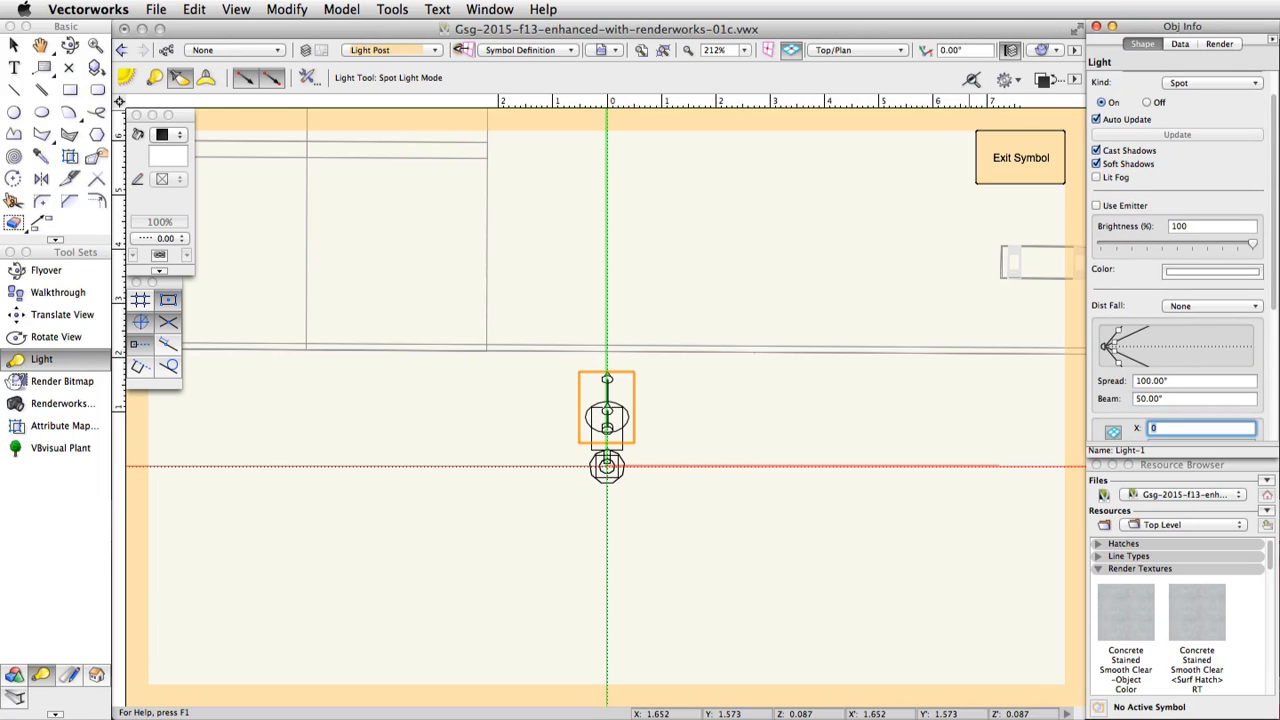
pyautogui.write('7')
pyautogui.press('Tab')
pyautogui.press('Tab')
pyautogui.press('Tab')
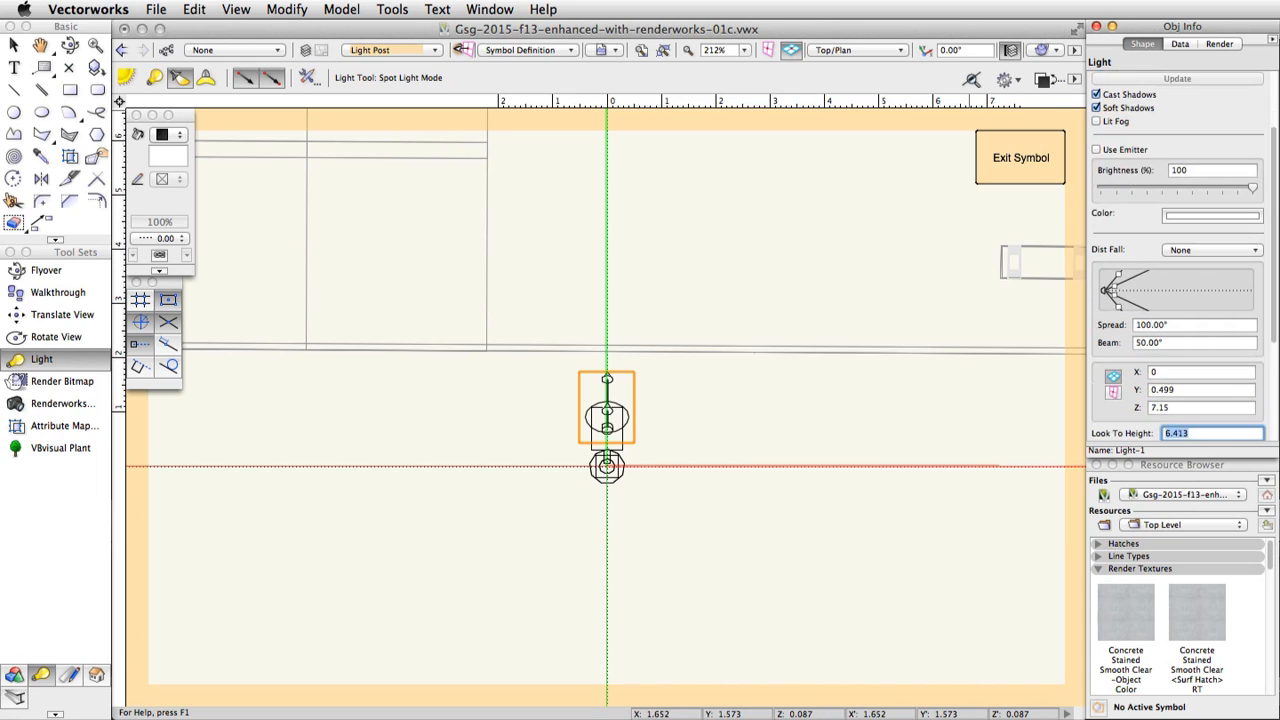
pyautogui.write('37')
pyautogui.press('Tab')
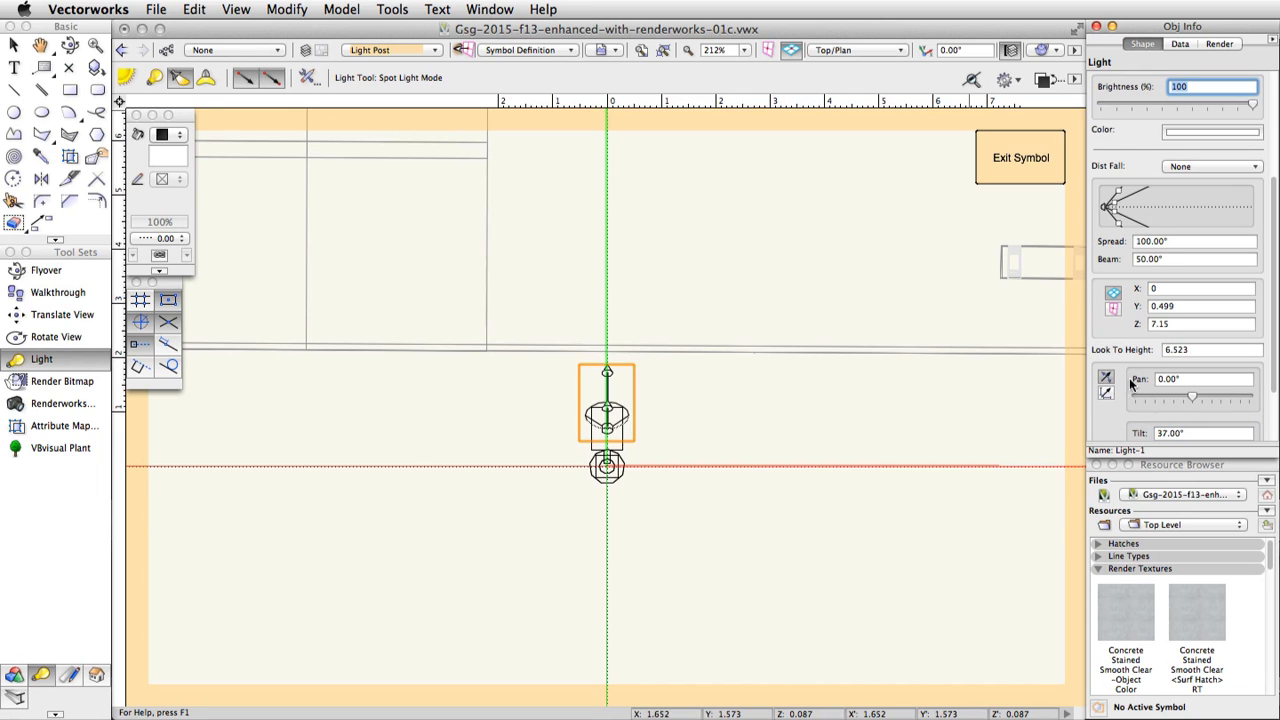
pyautogui.click(1013, 176)
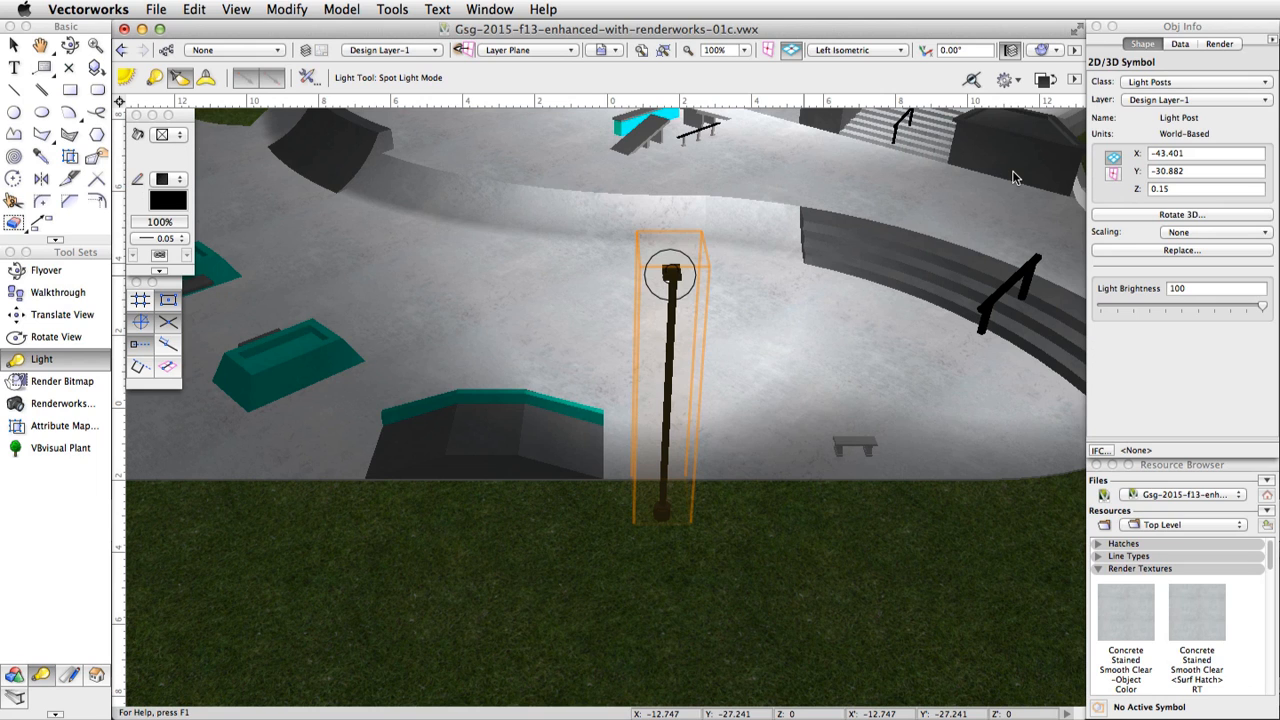
pyautogui.scroll(-4, 490, 583)
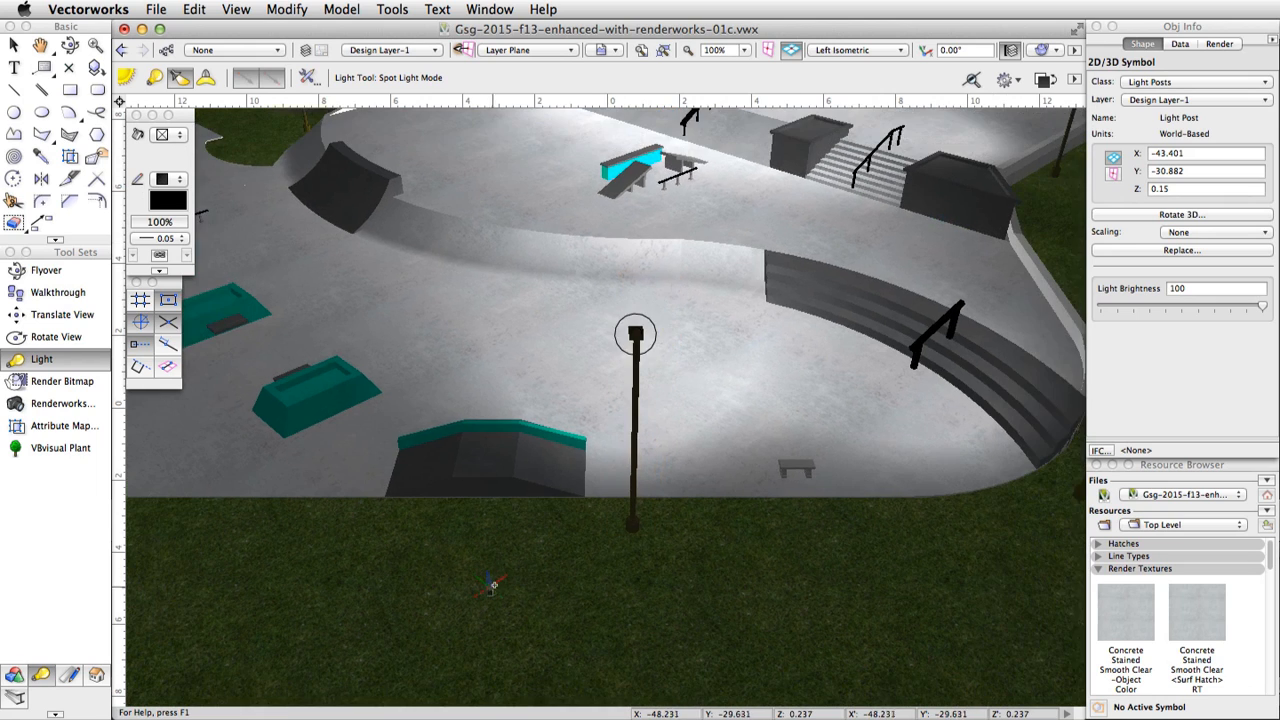
# Deselect the light post and set light objects to display only in wireframe in the Vectorworks display preferences.
pyautogui.scroll(-5, 519, 585)
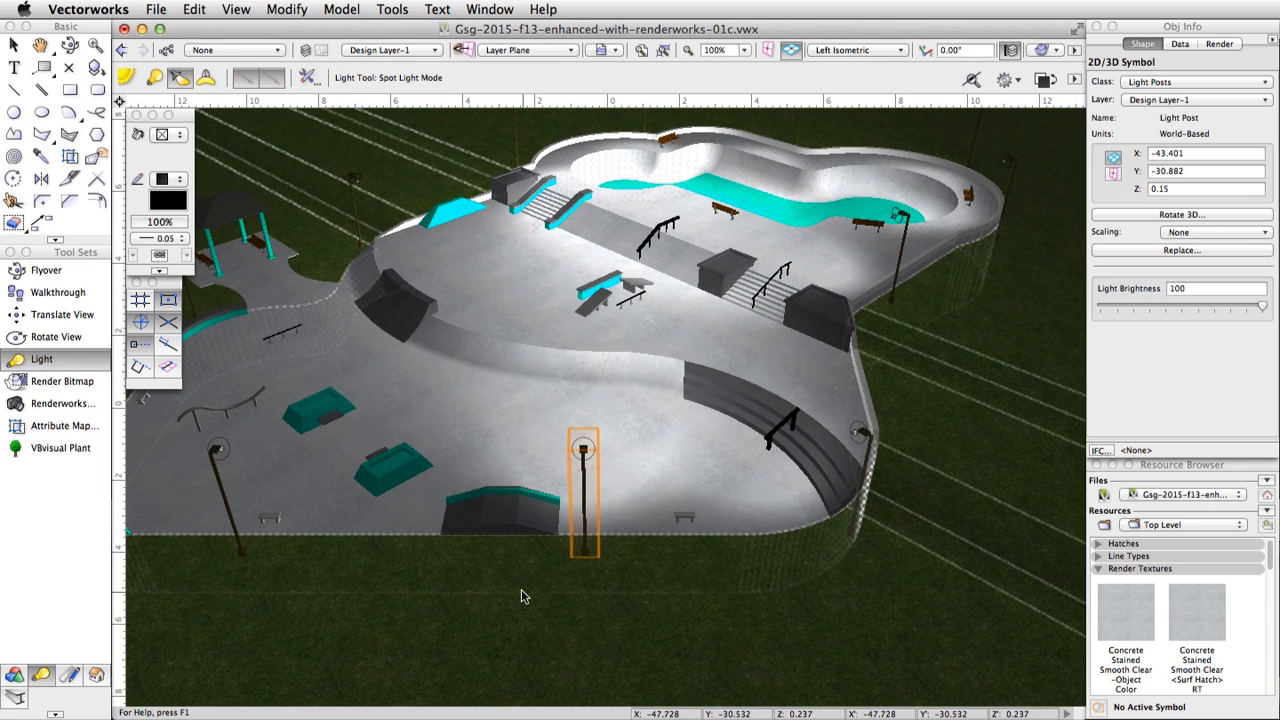
pyautogui.press('x')
pyautogui.click(521, 596)
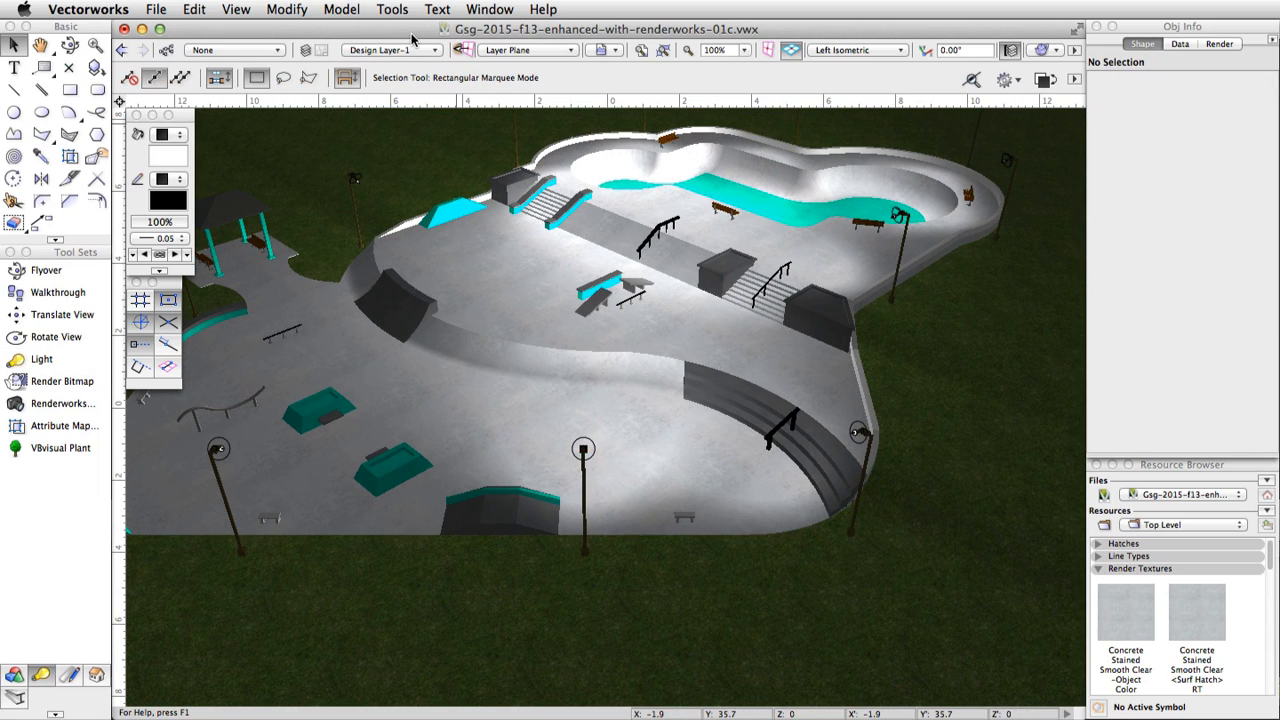
pyautogui.click(393, 10)
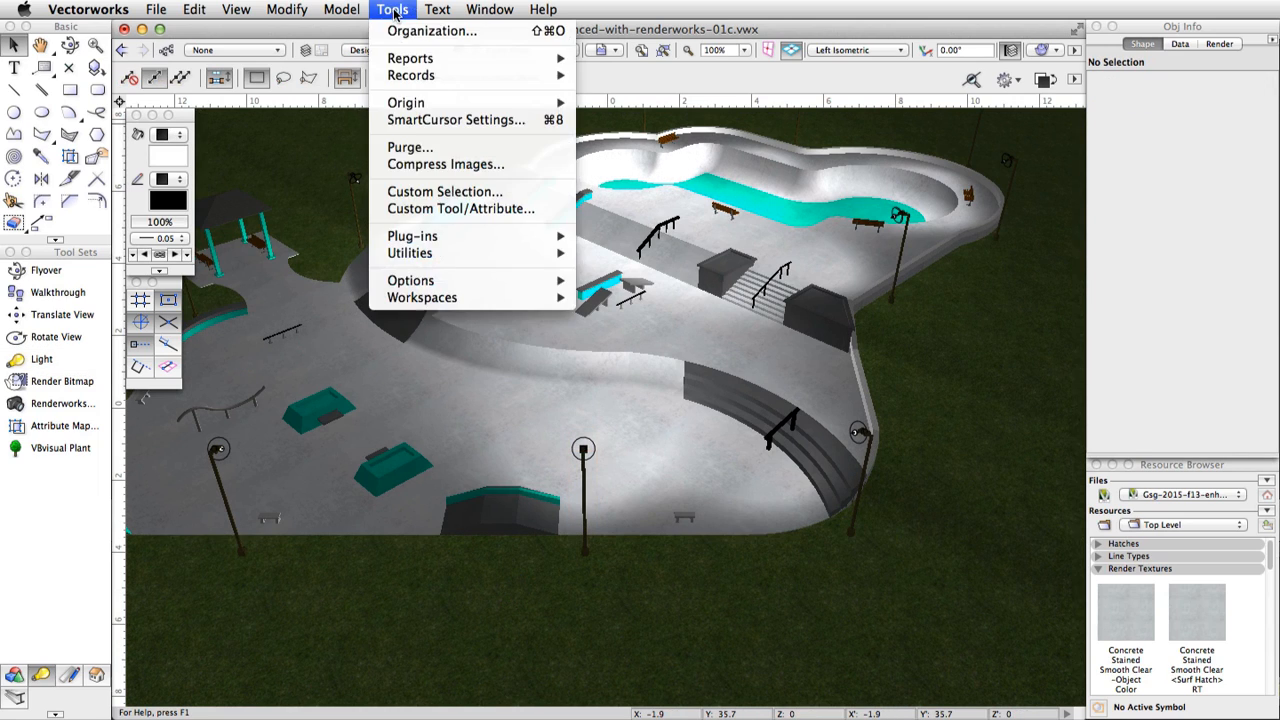
pyautogui.moveTo(452, 281)
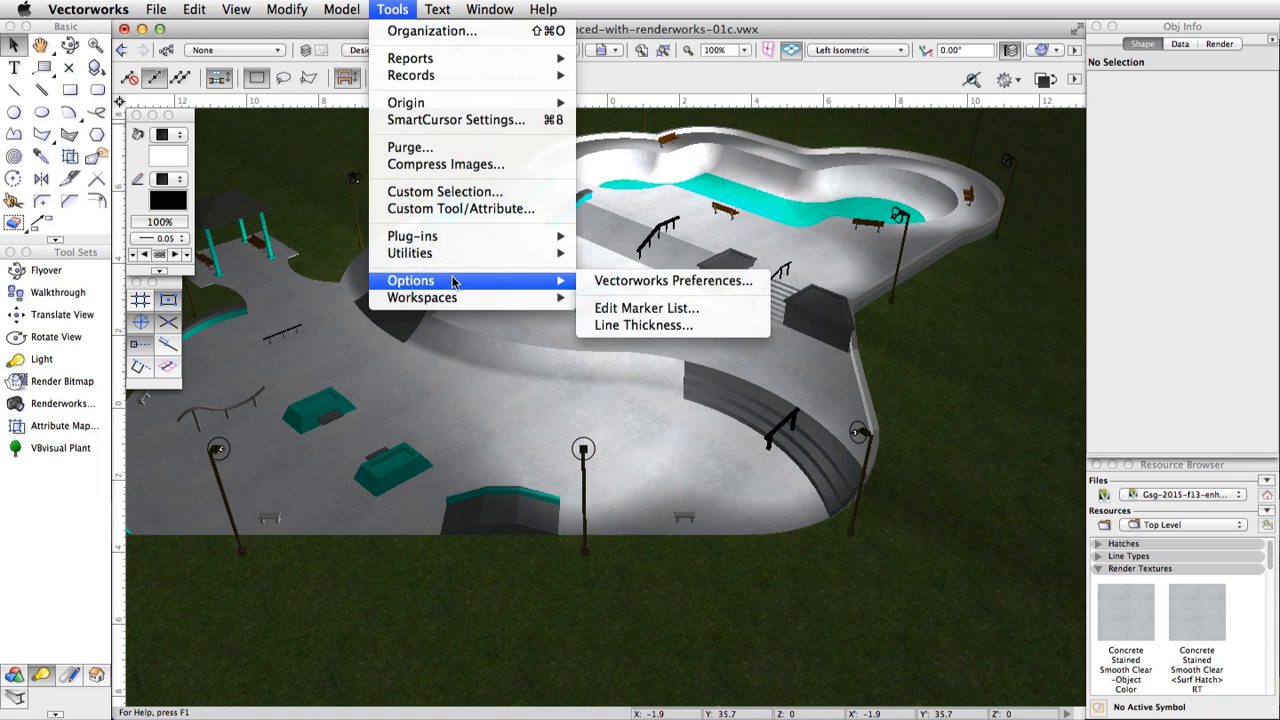
pyautogui.click(620, 281)
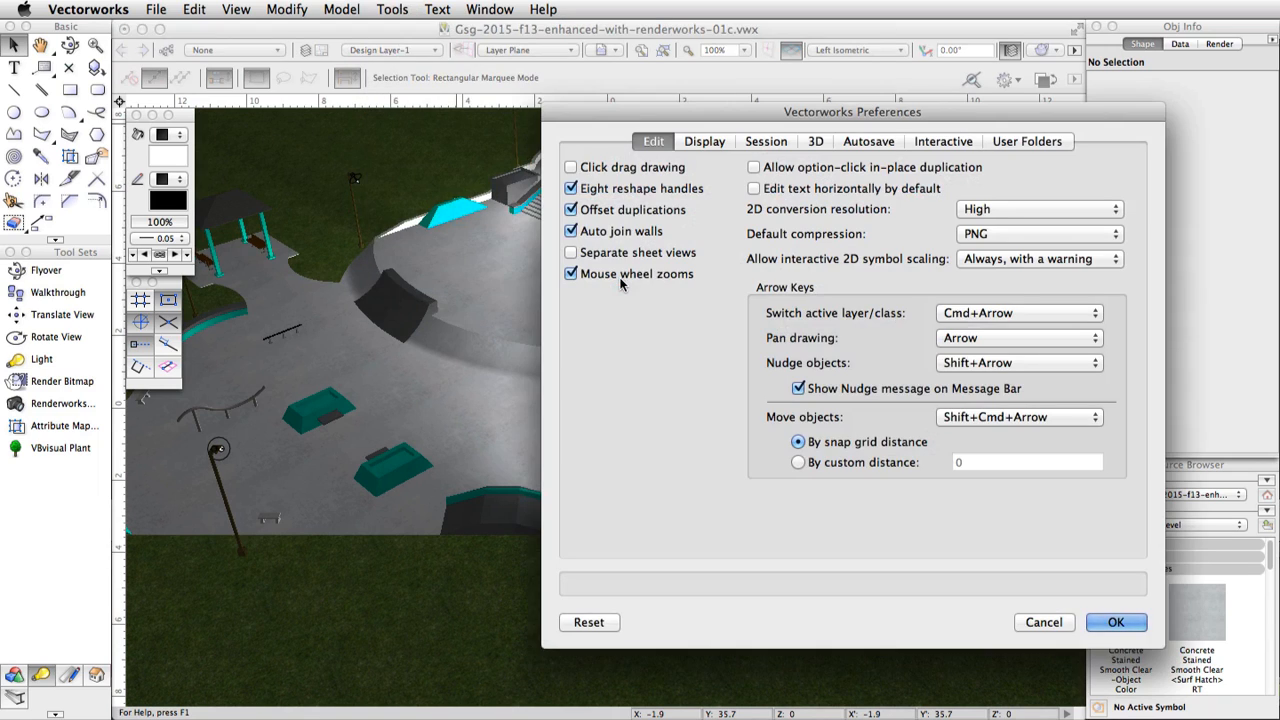
pyautogui.click(705, 142)
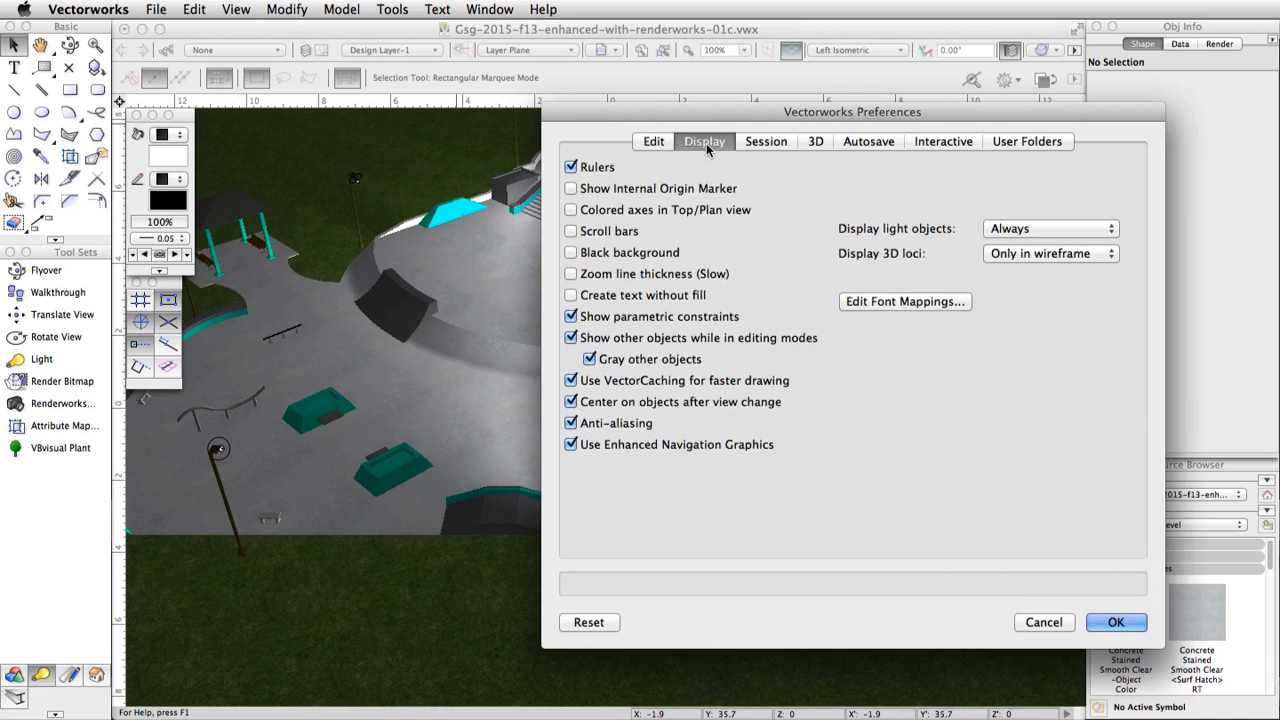
pyautogui.click(1010, 230)
pyautogui.click(1008, 249)
pyautogui.click(1106, 623)
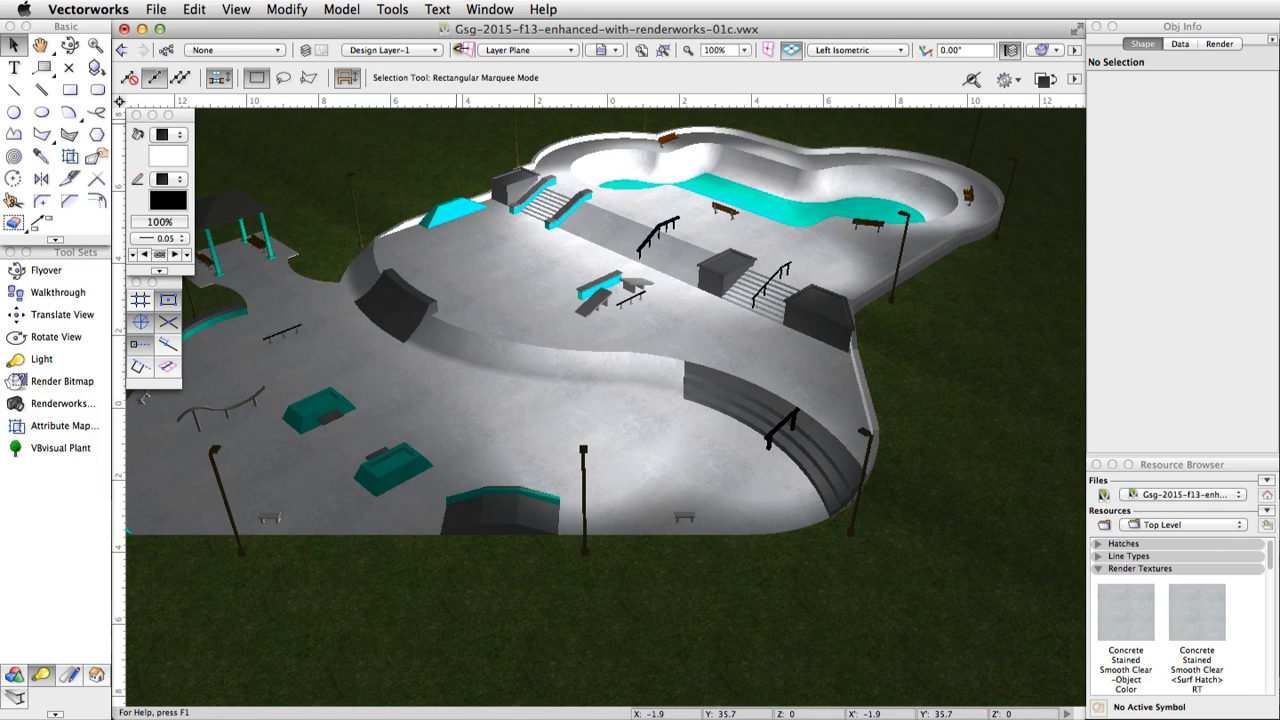
# Switch to Top/Plan view and open the 3D component of the Planter Box-1 symbol for editing.
pyautogui.click(858, 50)
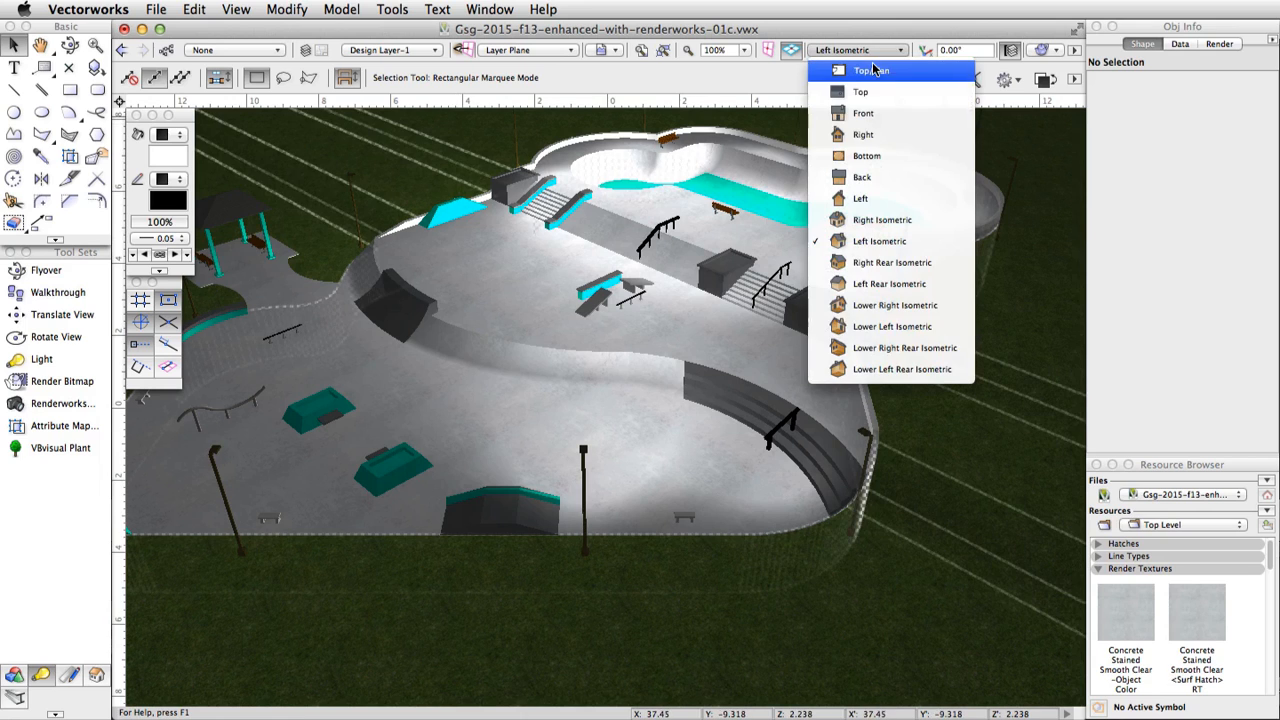
pyautogui.click(873, 70)
pyautogui.scroll(3, 578, 316)
pyautogui.scroll(5, 578, 316)
pyautogui.doubleClick(595, 233)
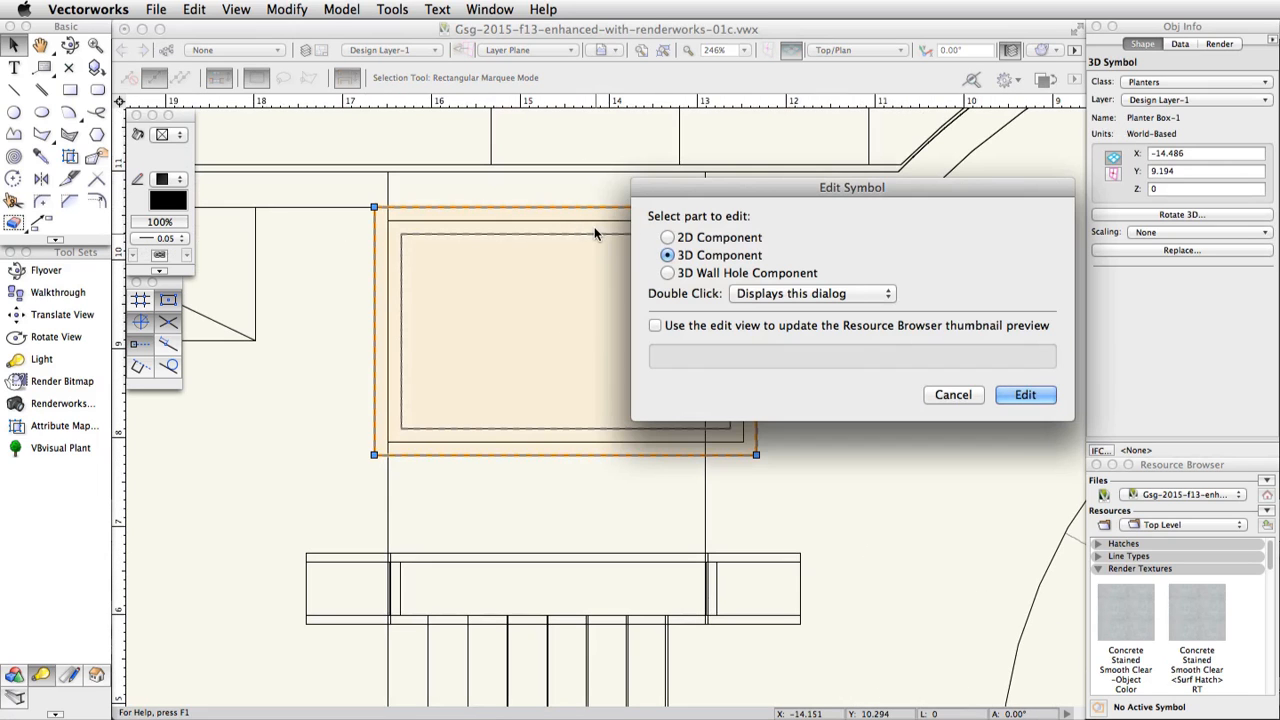
pyautogui.click(1008, 396)
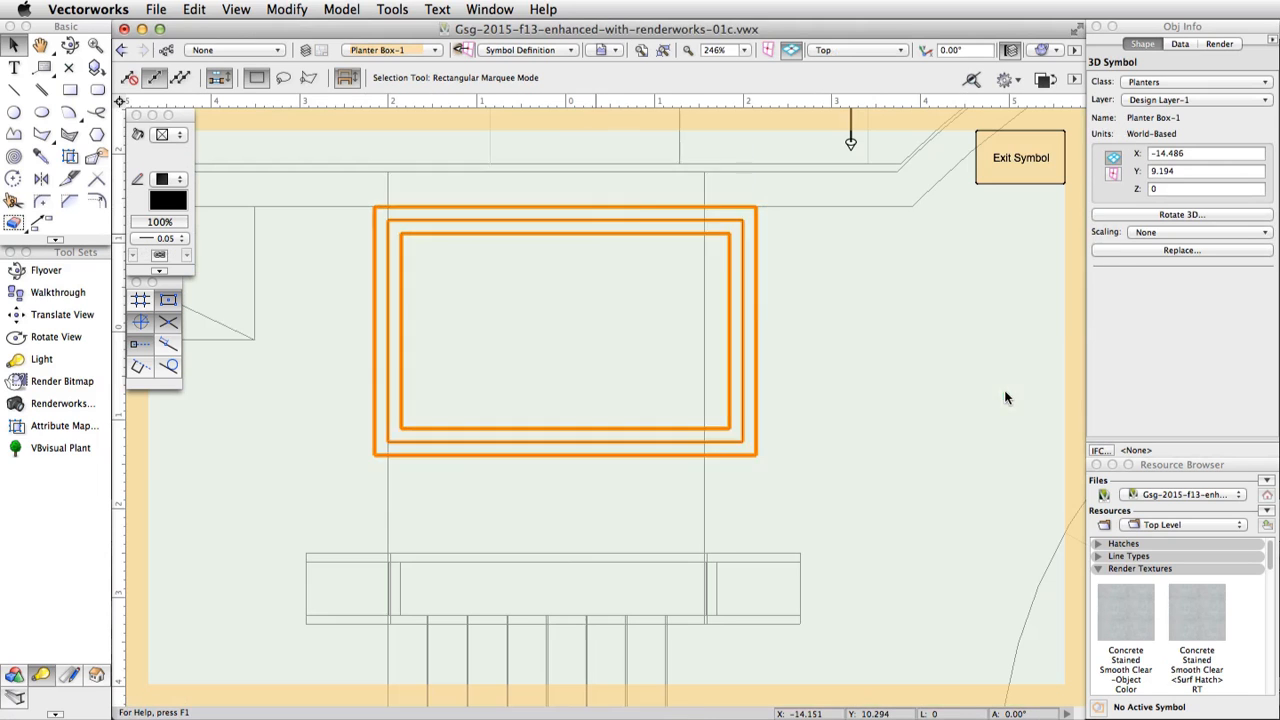
# Insert copies of the Flower Image Prop symbol inside the planter box's inner rectangle, starting near its upper-left corner.
pyautogui.press('super+a')
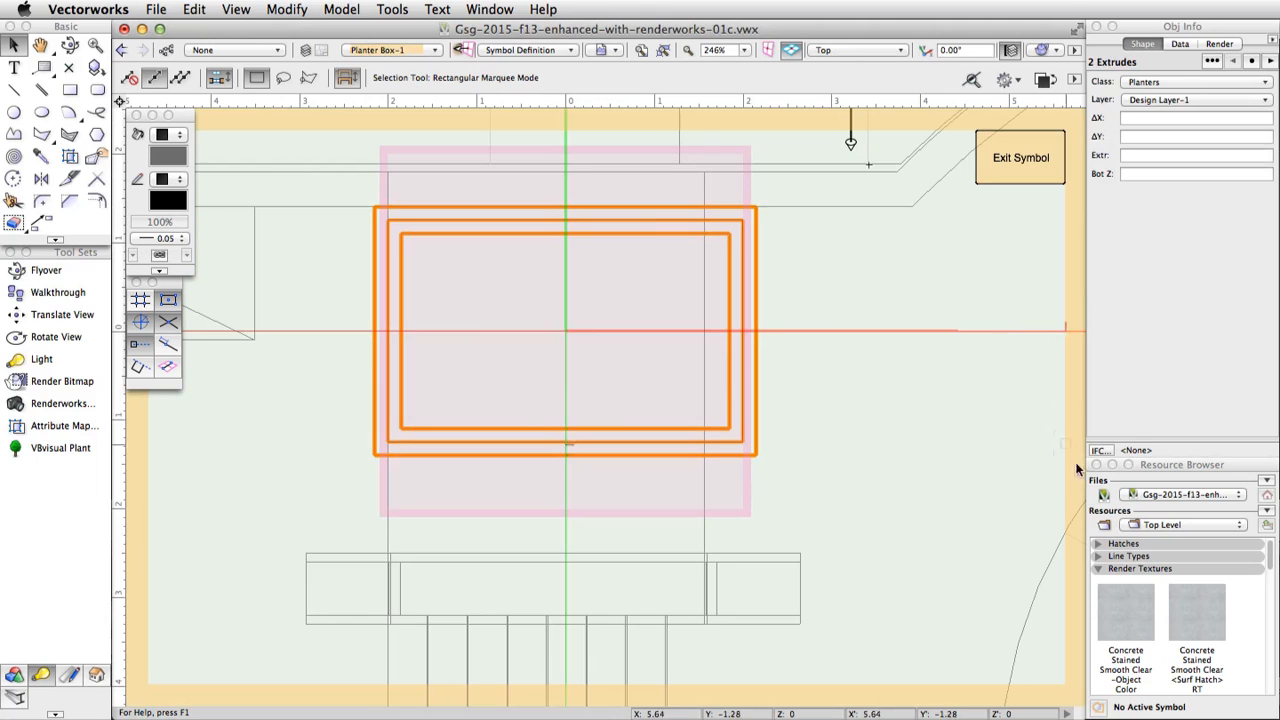
pyautogui.moveTo(1268, 558); pyautogui.dragTo(1266, 630)
pyautogui.click(1199, 600)
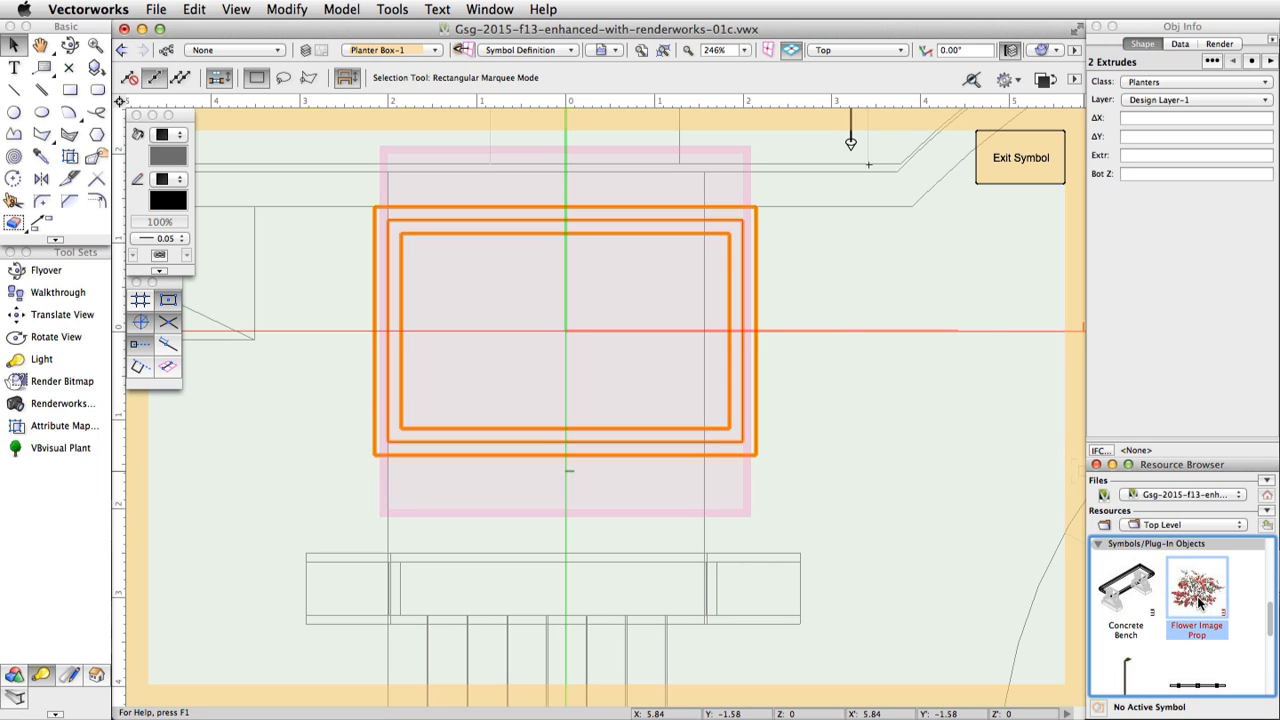
pyautogui.doubleClick(1199, 600)
pyautogui.scroll(2, 345, 175)
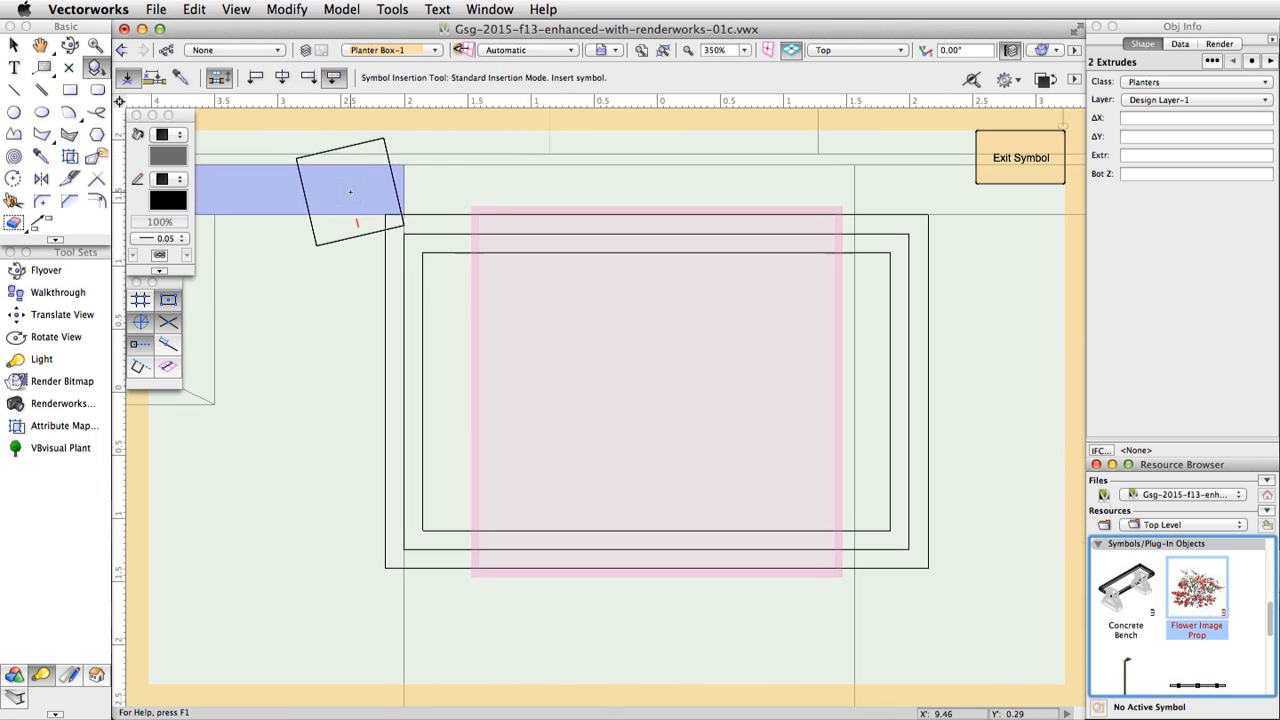
pyautogui.click(457, 280)
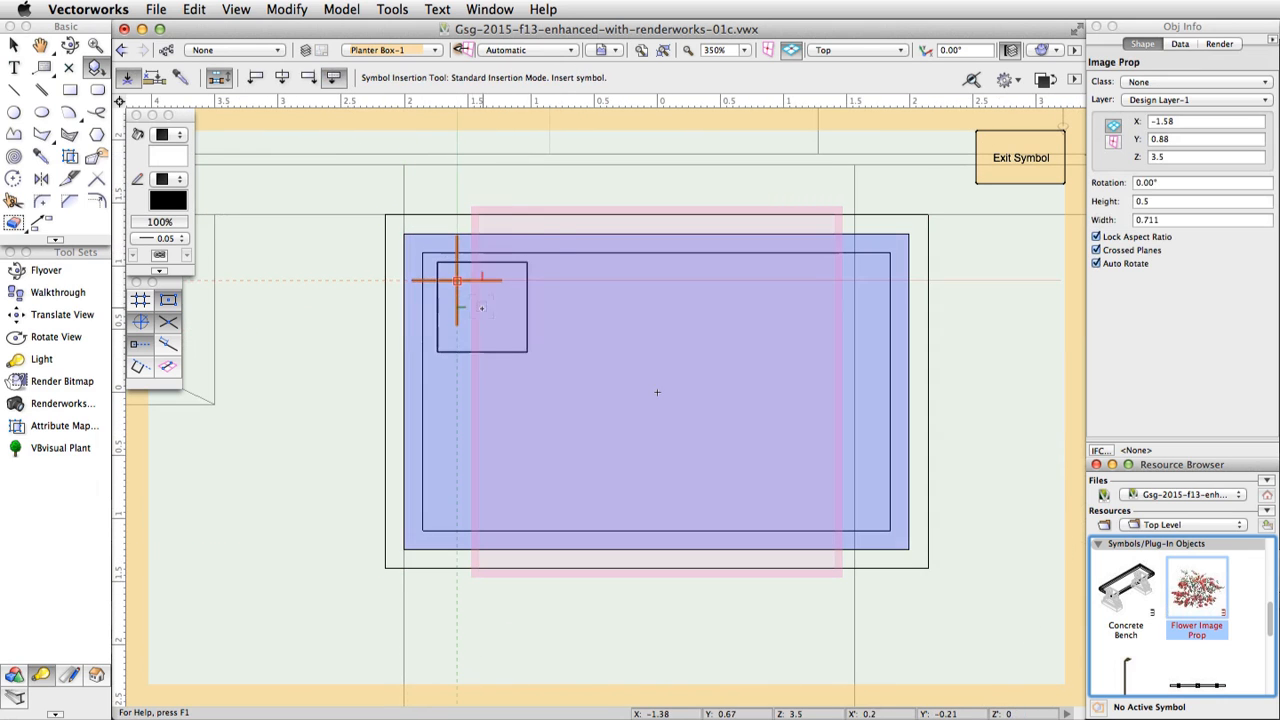
pyautogui.click(484, 301)
pyautogui.click(498, 322)
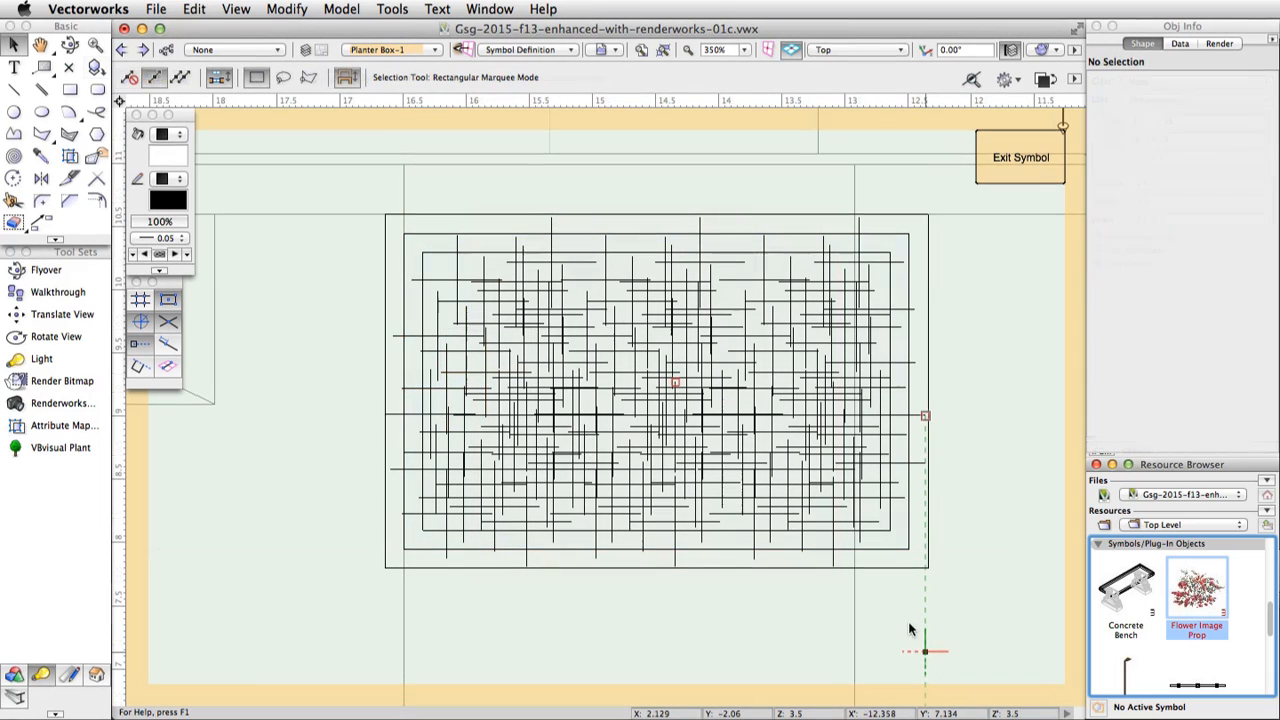
# Select only the flower image props in the planter, set their Z position to 3.5, and exit the symbol.
pyautogui.moveTo(357, 235); pyautogui.dragTo(965, 558)
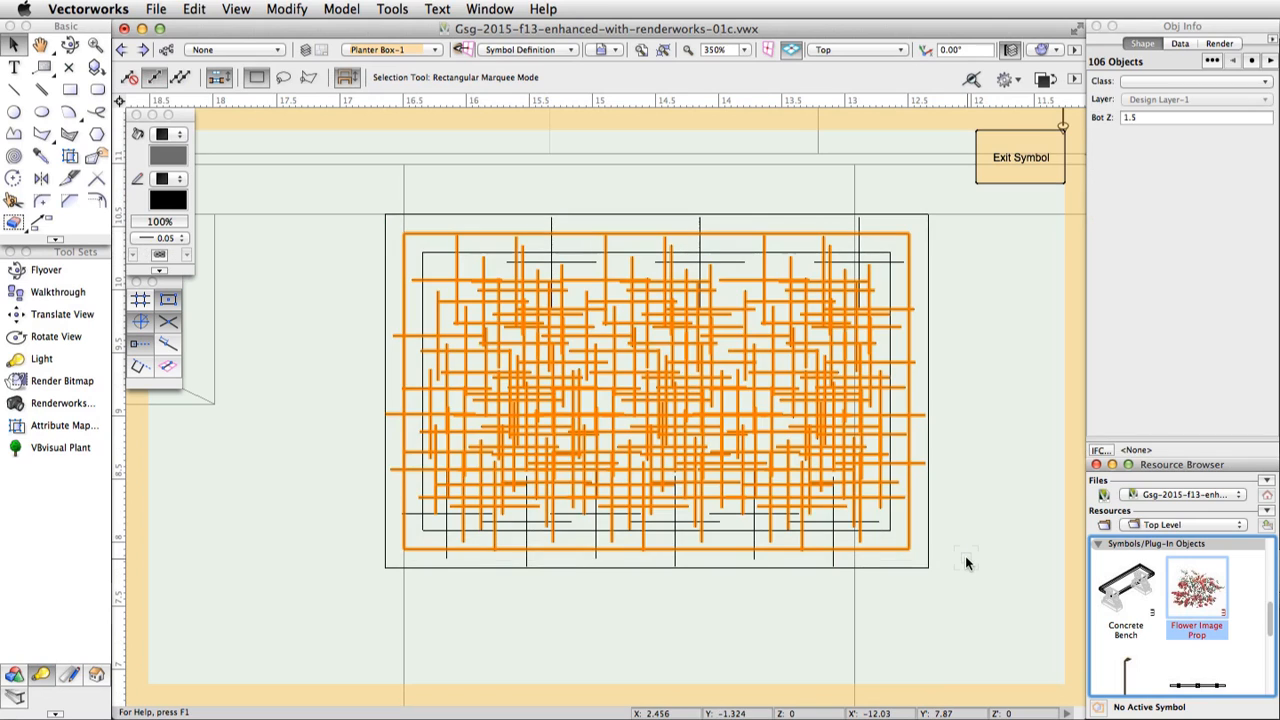
pyautogui.keyDown('shift'); pyautogui.click(912, 535); pyautogui.keyUp('shift')
pyautogui.doubleClick(1152, 157)
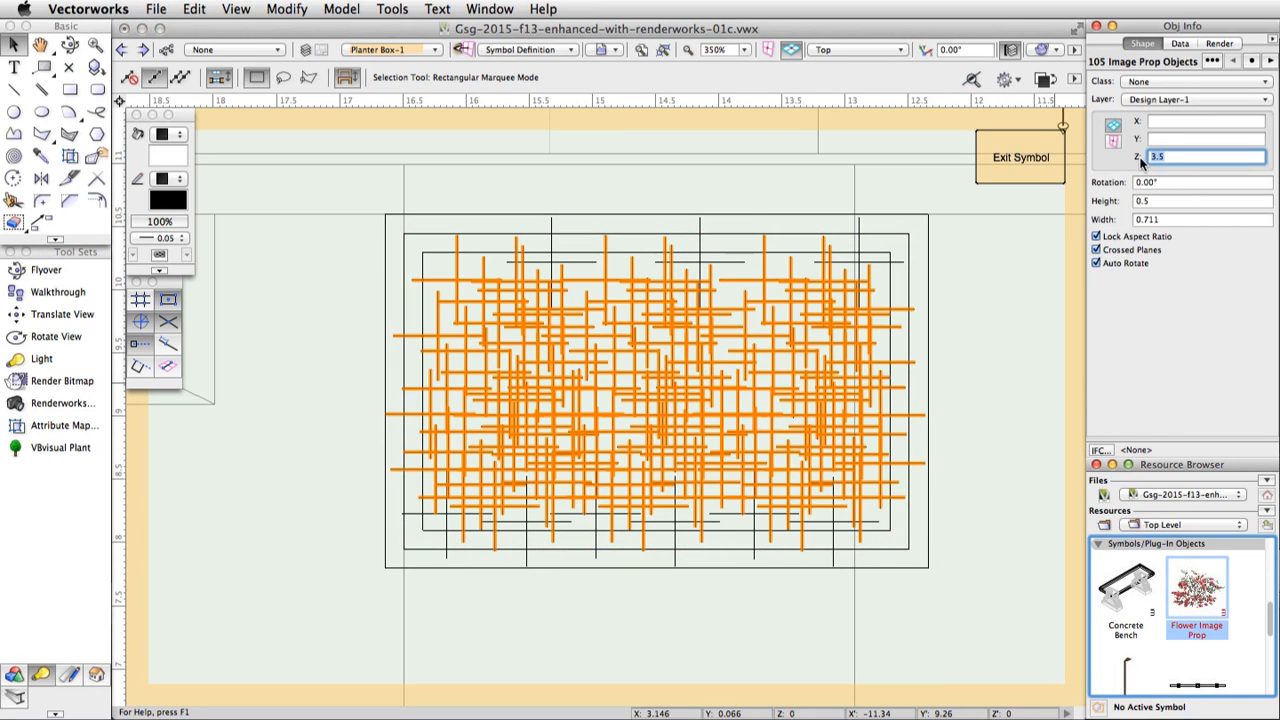
pyautogui.write('3')
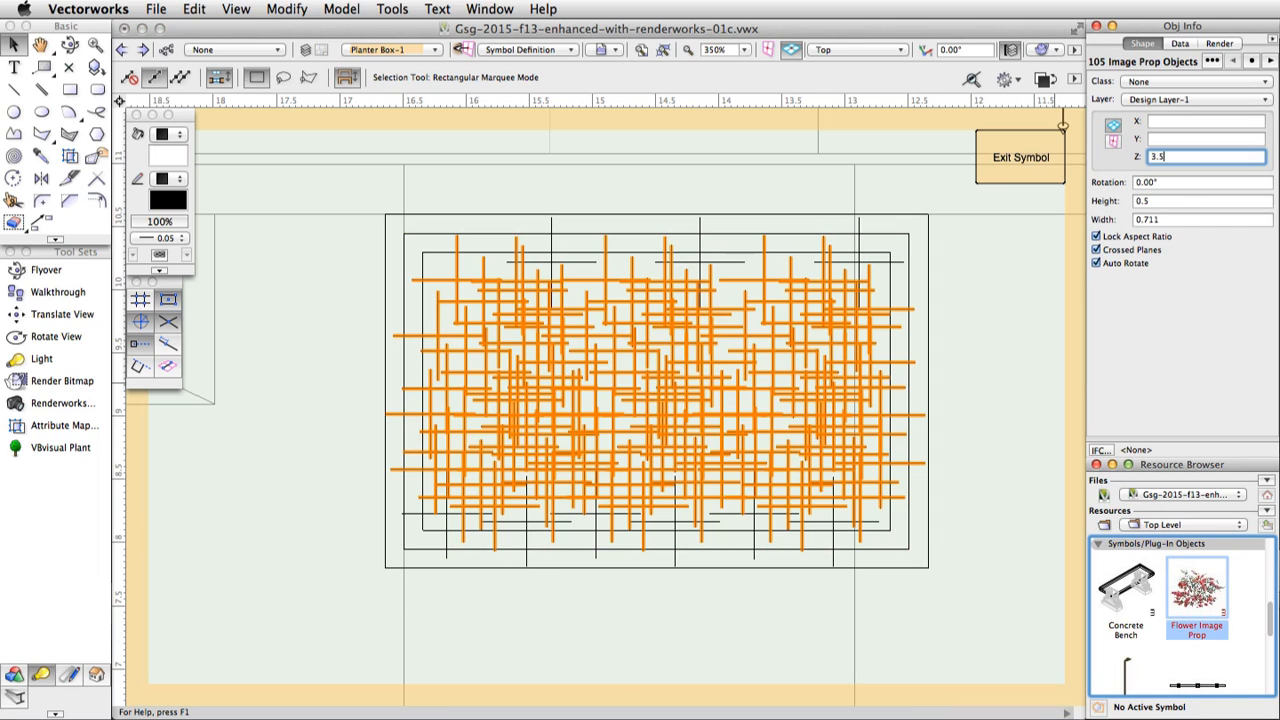
pyautogui.press('Return')
pyautogui.click(1014, 155)
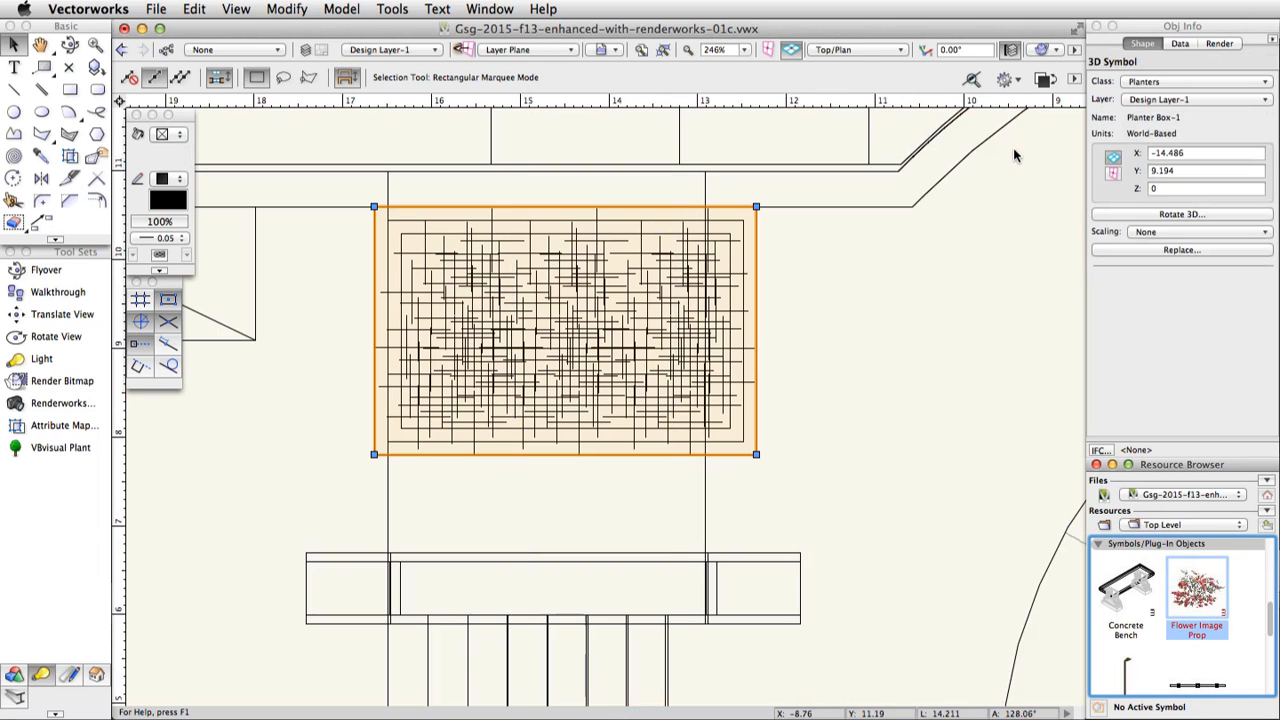
# Inspect the flower-filled planters in Left Isometric view and render the scene with Fast Renderworks.
pyautogui.click(860, 49)
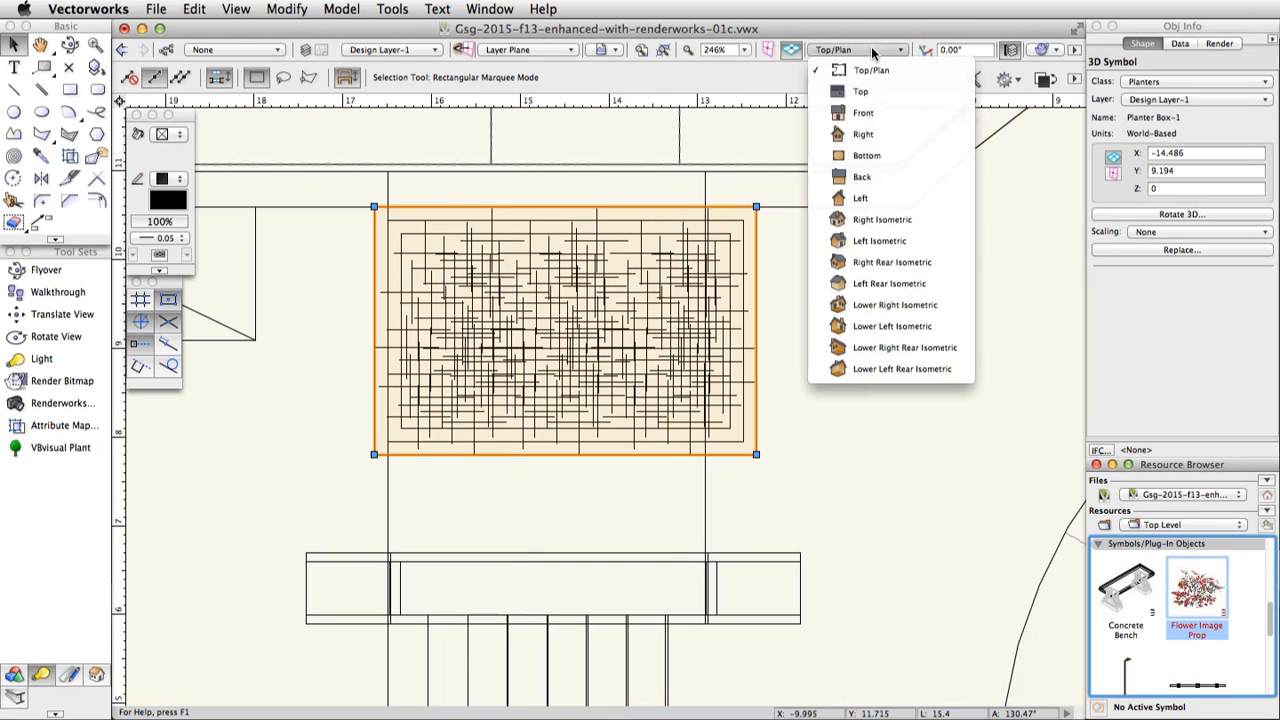
pyautogui.click(890, 240)
pyautogui.scroll(-10, 366, 242)
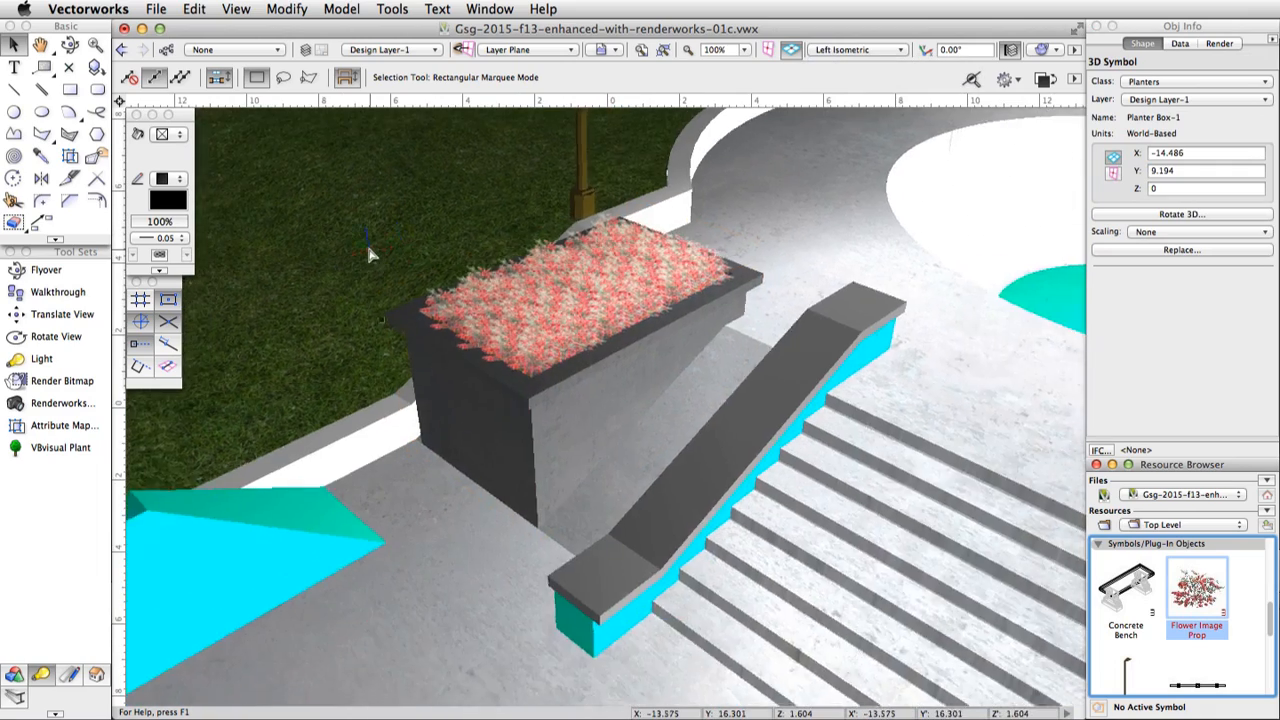
pyautogui.scroll(-1, 370, 255)
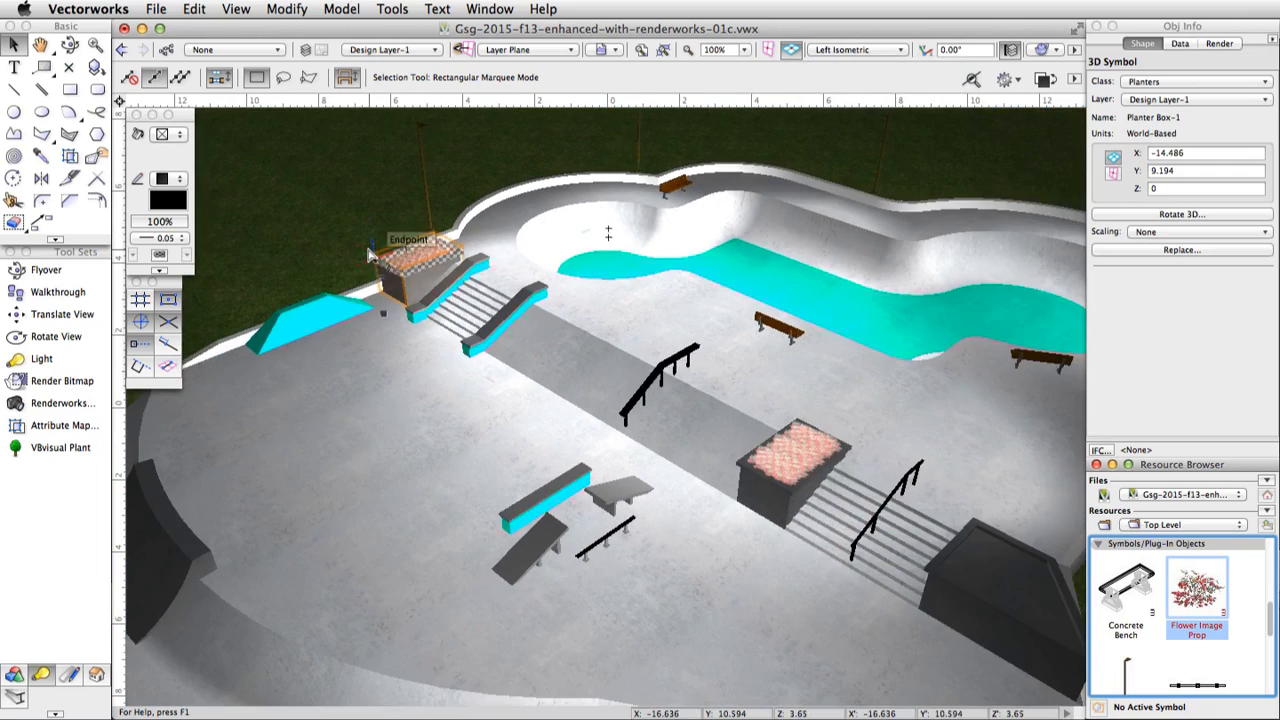
pyautogui.click(1042, 55)
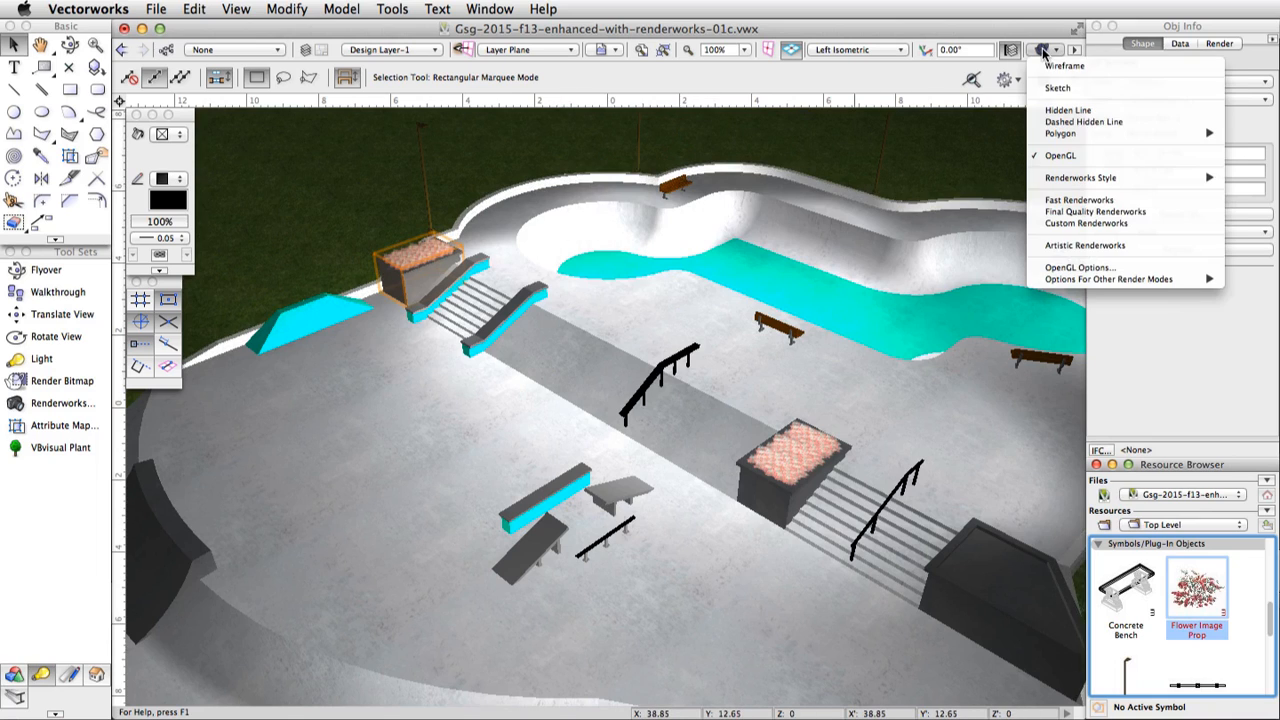
pyautogui.click(1068, 200)
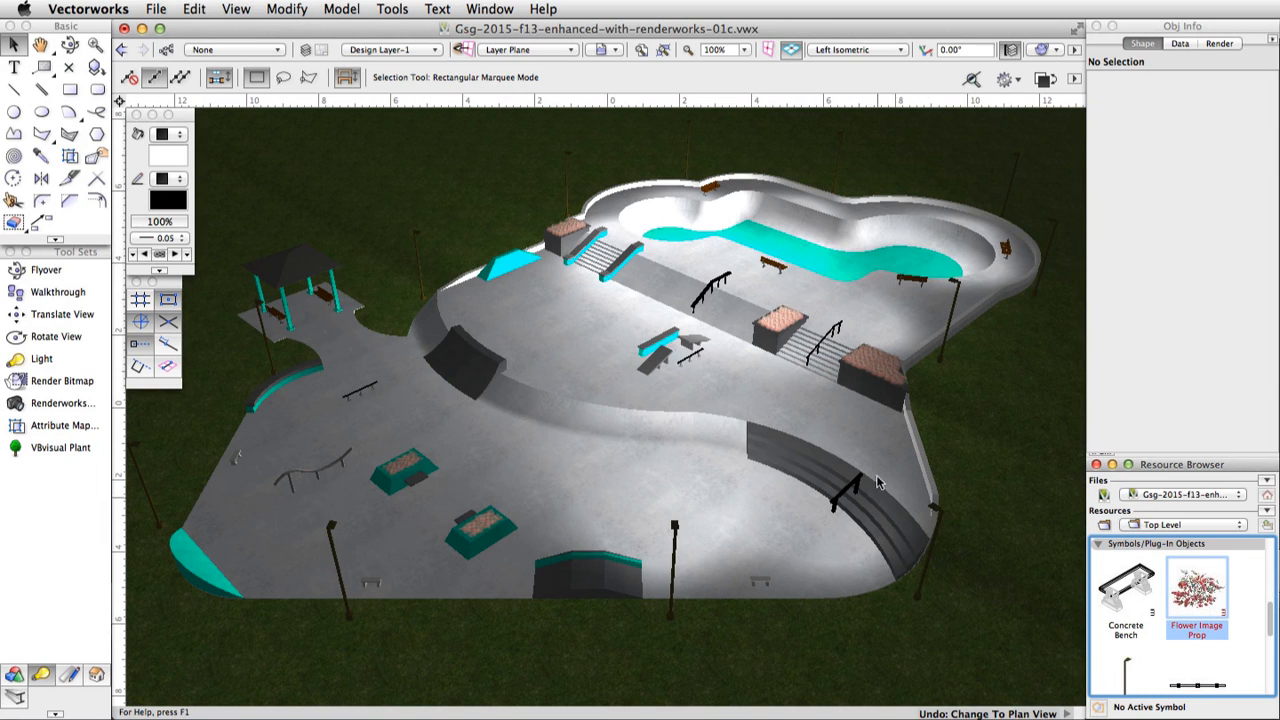
# In Top/Plan view, insert a Renderworks camera looking horizontally between the two bench planters, about 15.9 long, with default properties.
pyautogui.click(852, 50)
pyautogui.click(860, 70)
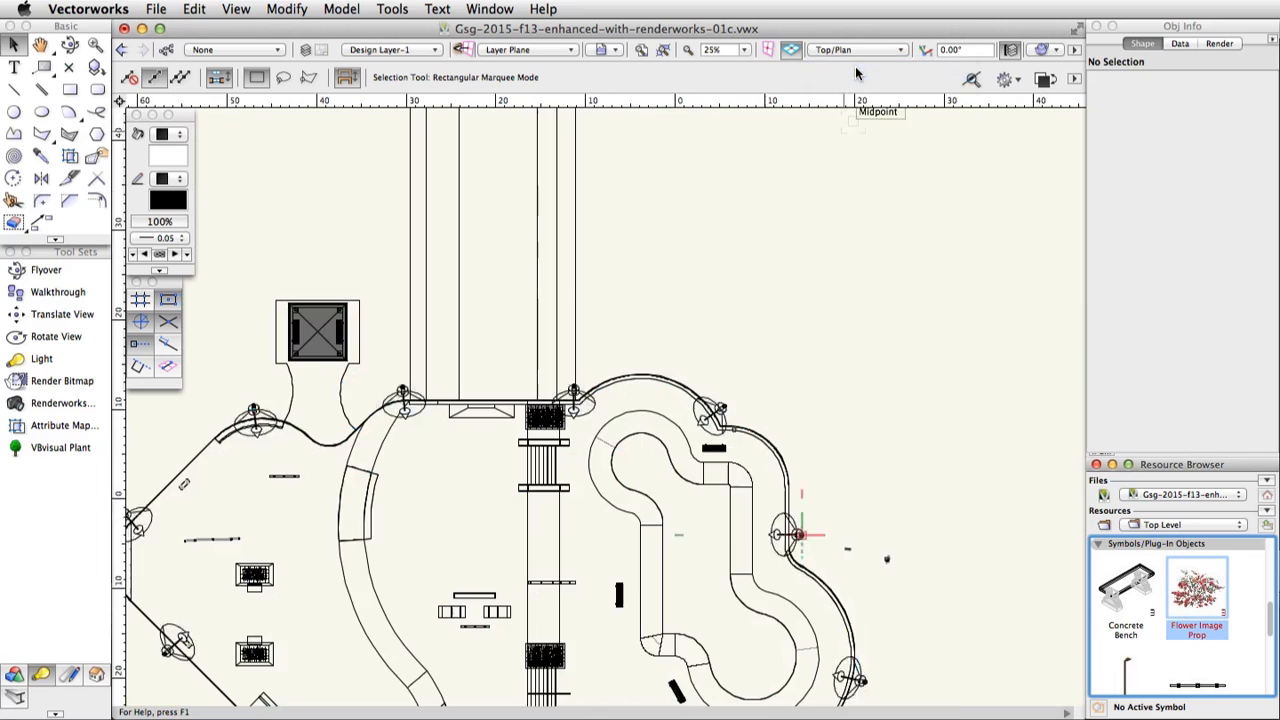
pyautogui.press('h')
pyautogui.moveTo(264, 578); pyautogui.dragTo(344, 580)
pyautogui.moveTo(344, 580); pyautogui.dragTo(557, 437, button='middle')
pyautogui.scroll(2, 557, 437)
pyautogui.scroll(1, 625, 458)
pyautogui.scroll(5, 625, 460)
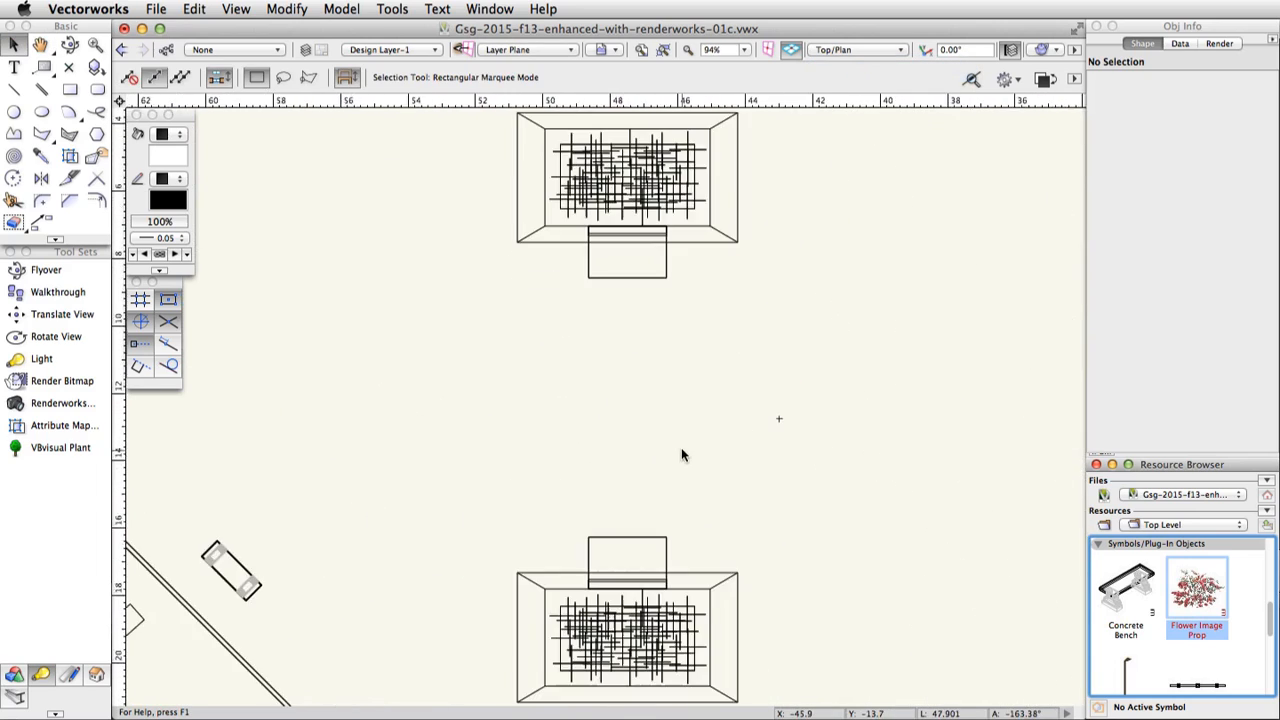
pyautogui.click(55, 404)
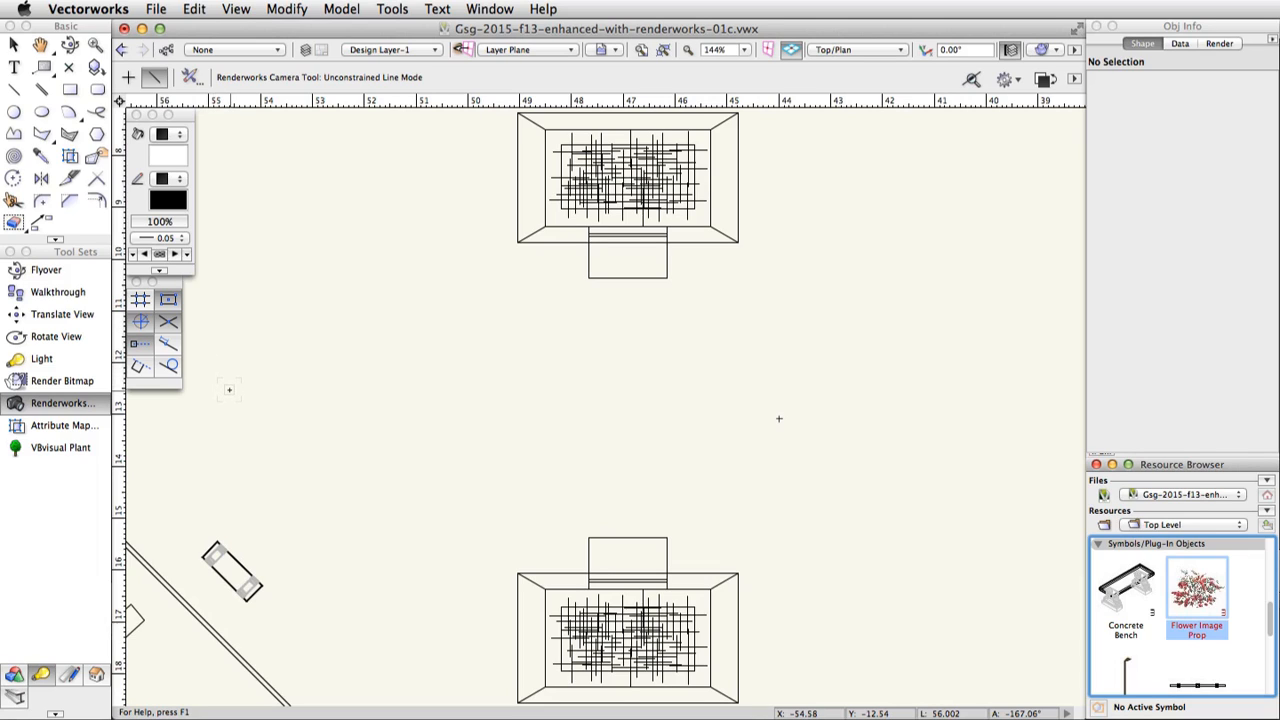
pyautogui.click(222, 392)
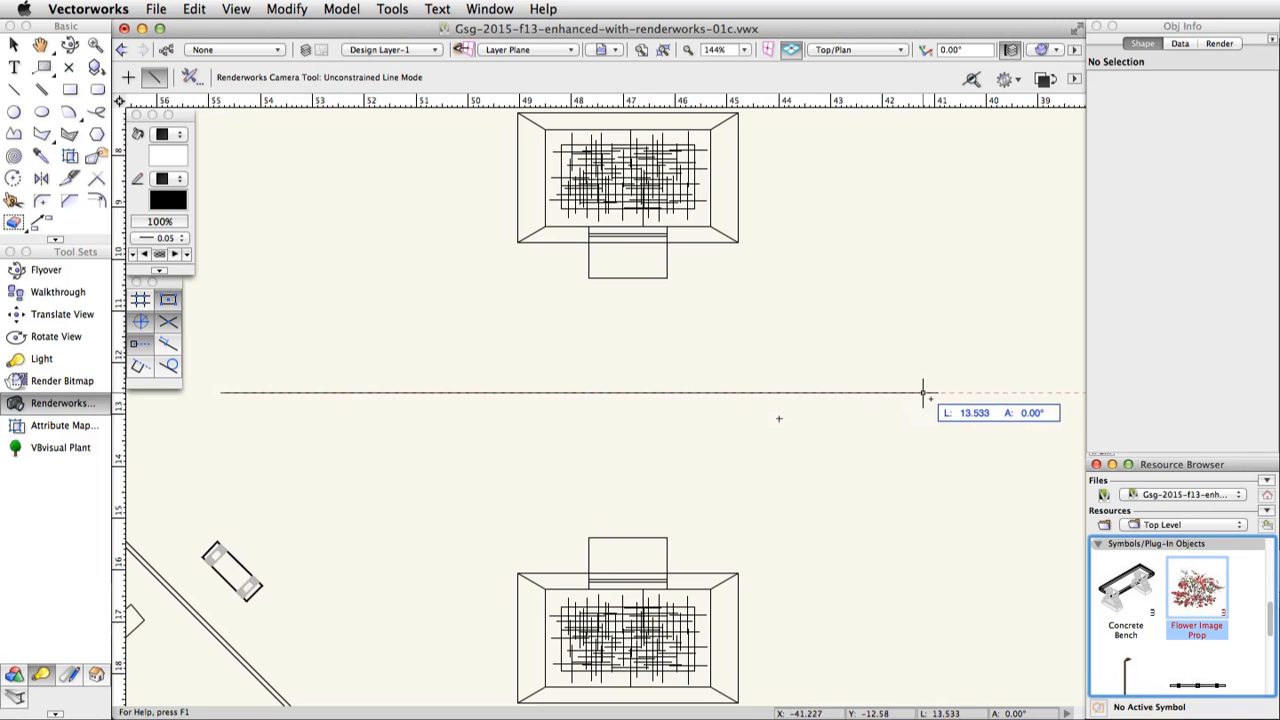
pyautogui.click(1046, 393)
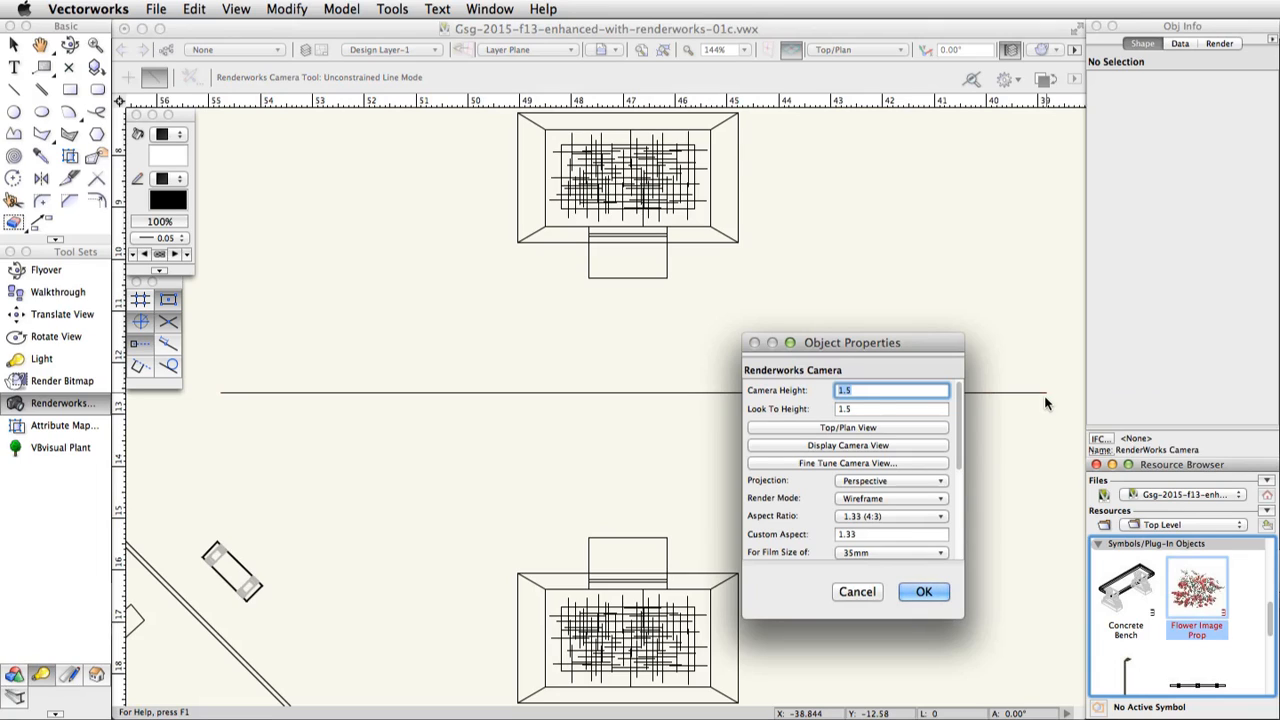
pyautogui.click(924, 592)
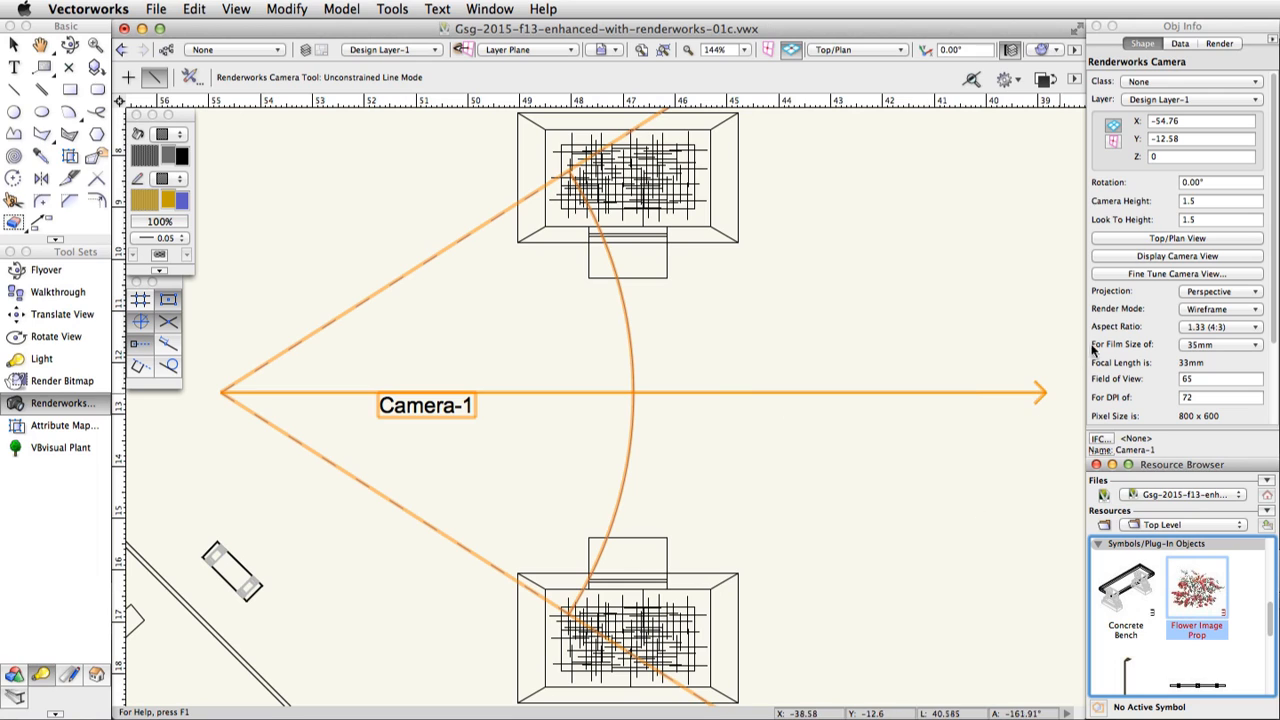
# Display the camera's view and fine-tune its camera height to 4.25.
pyautogui.click(1124, 257)
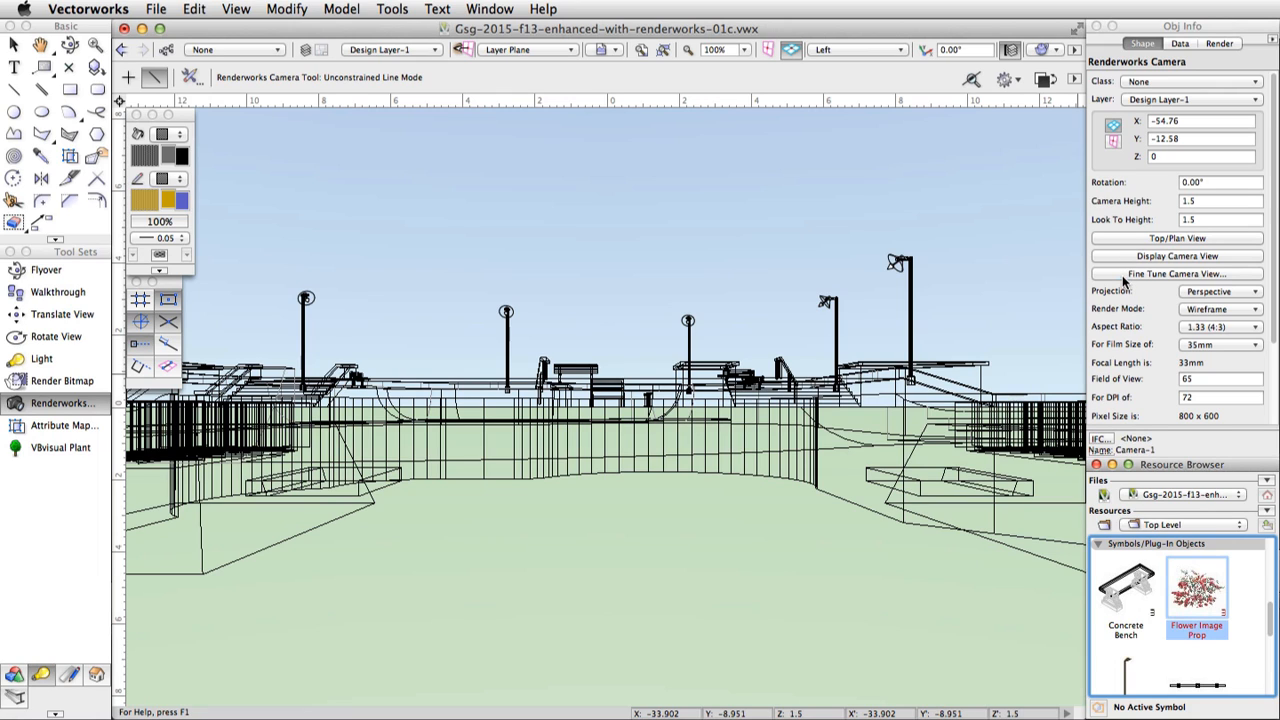
pyautogui.click(1123, 276)
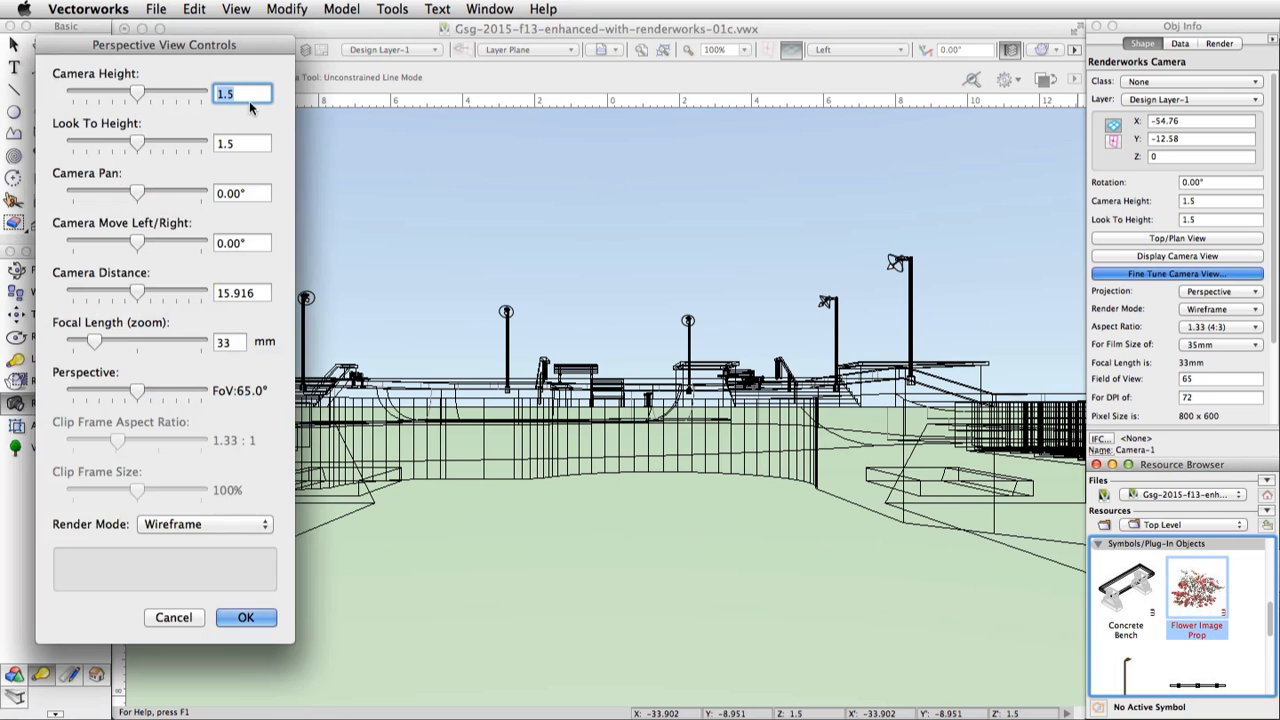
pyautogui.write('4.25')
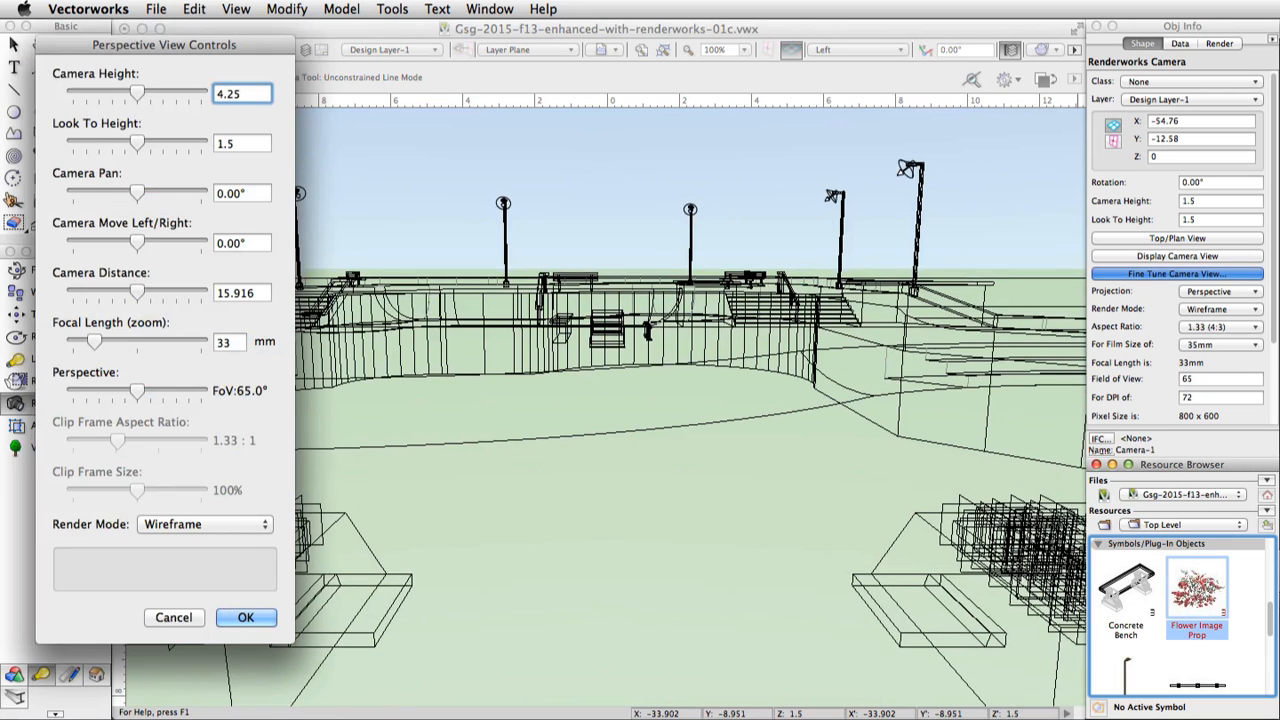
pyautogui.click(246, 617)
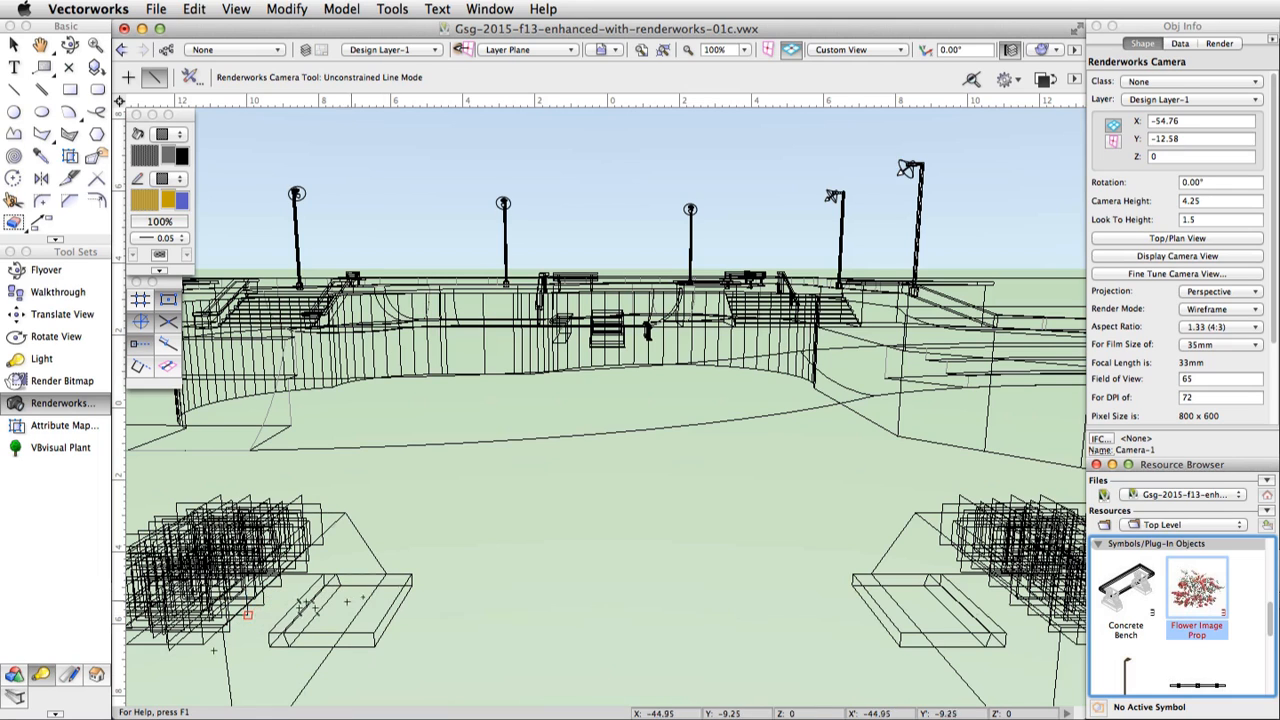
# Render the camera view with the Realistic Exterior Night Final Renderworks style.
pyautogui.click(237, 9)
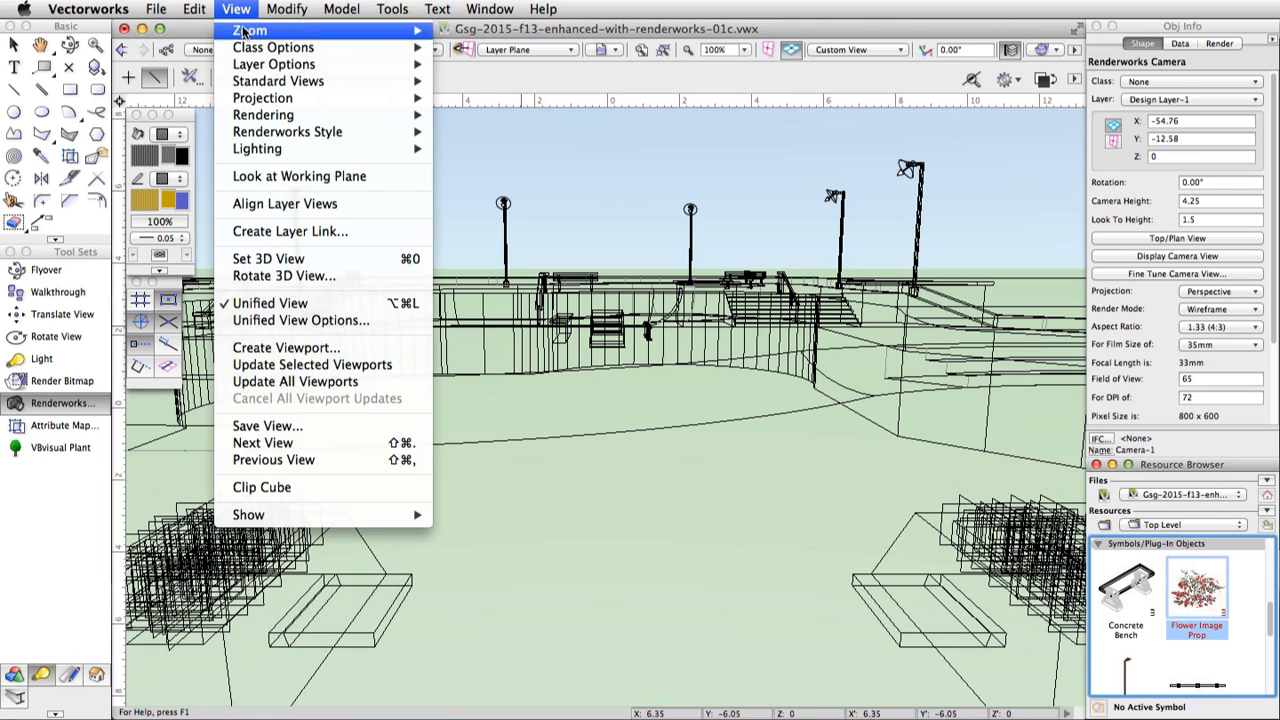
pyautogui.moveTo(326, 136)
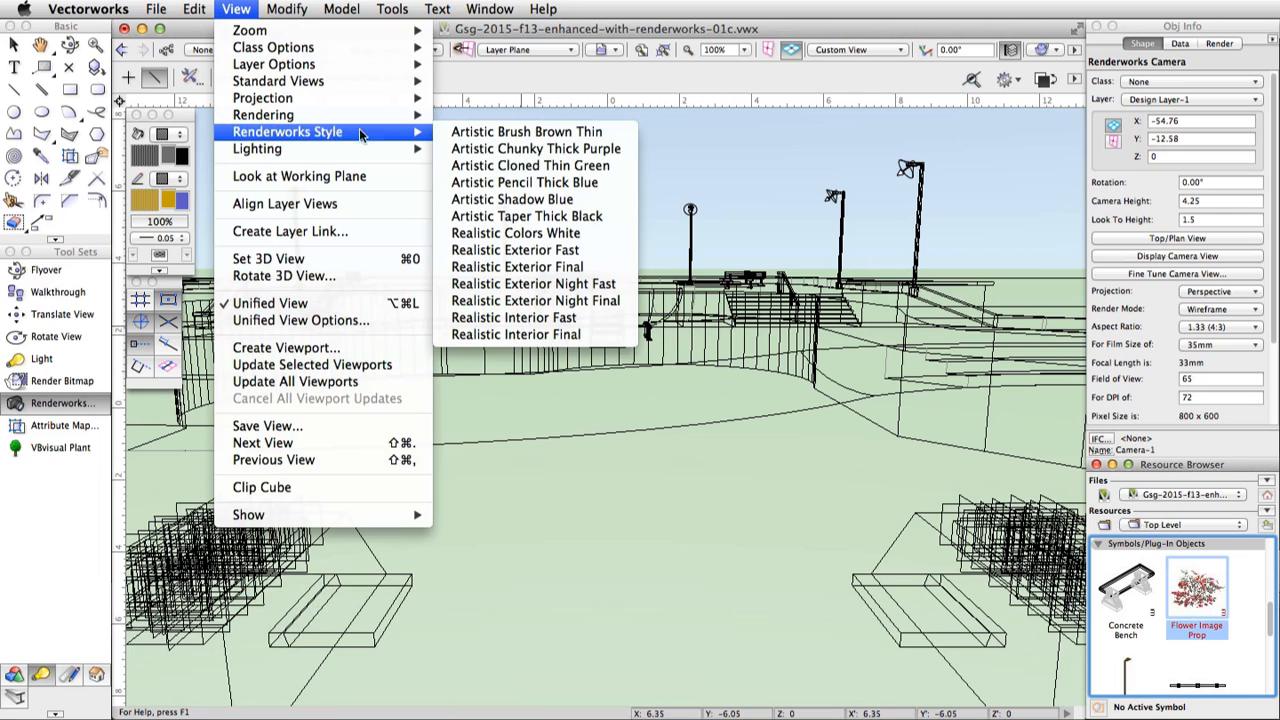
pyautogui.click(585, 301)
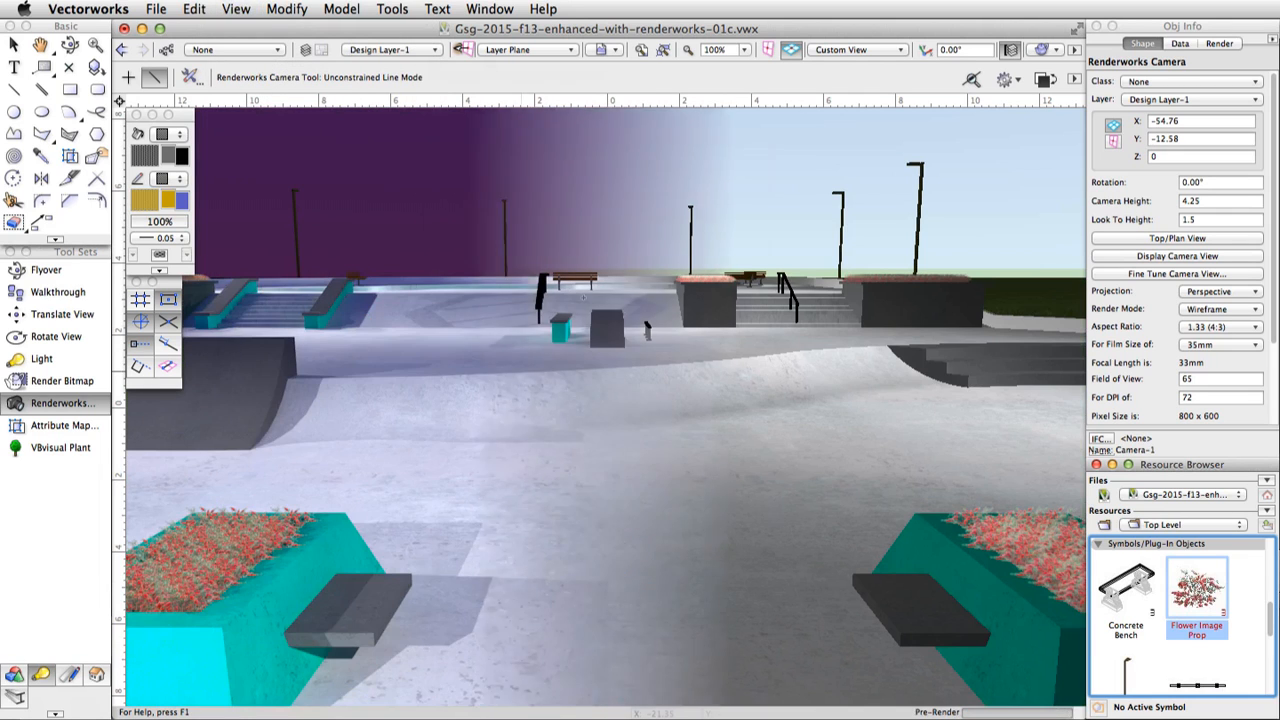